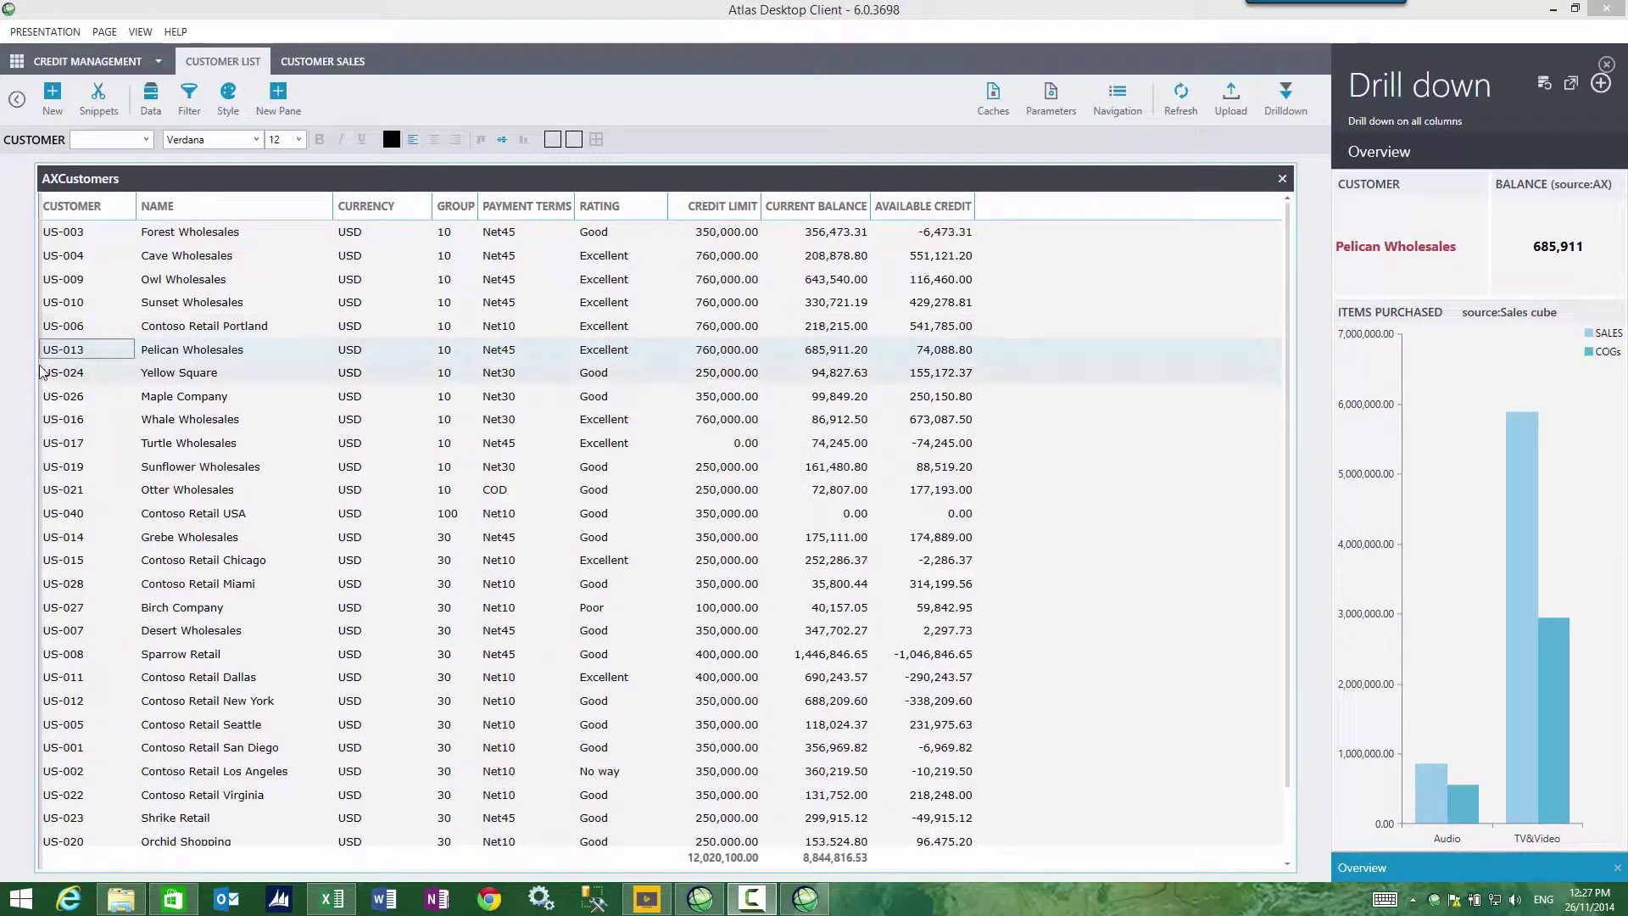
# Drill down on customer rows from Yellow Square through Maple Company, ending on Yellow Square.
pyautogui.click(83, 376)
pyautogui.click(86, 419)
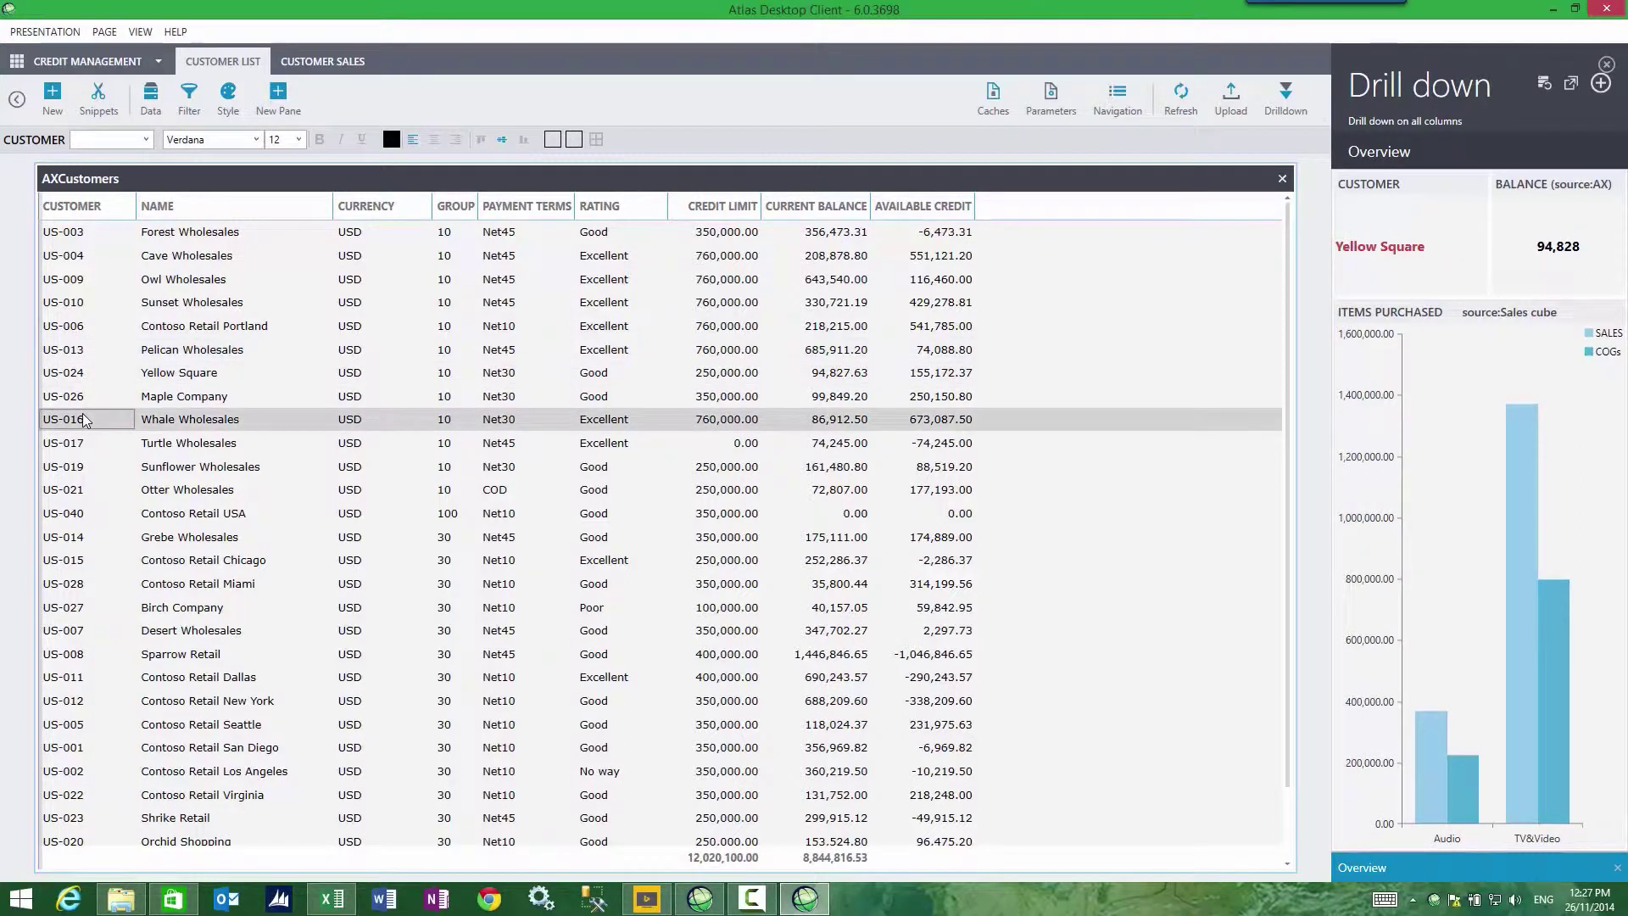
pyautogui.click(85, 466)
pyautogui.click(91, 534)
pyautogui.click(92, 585)
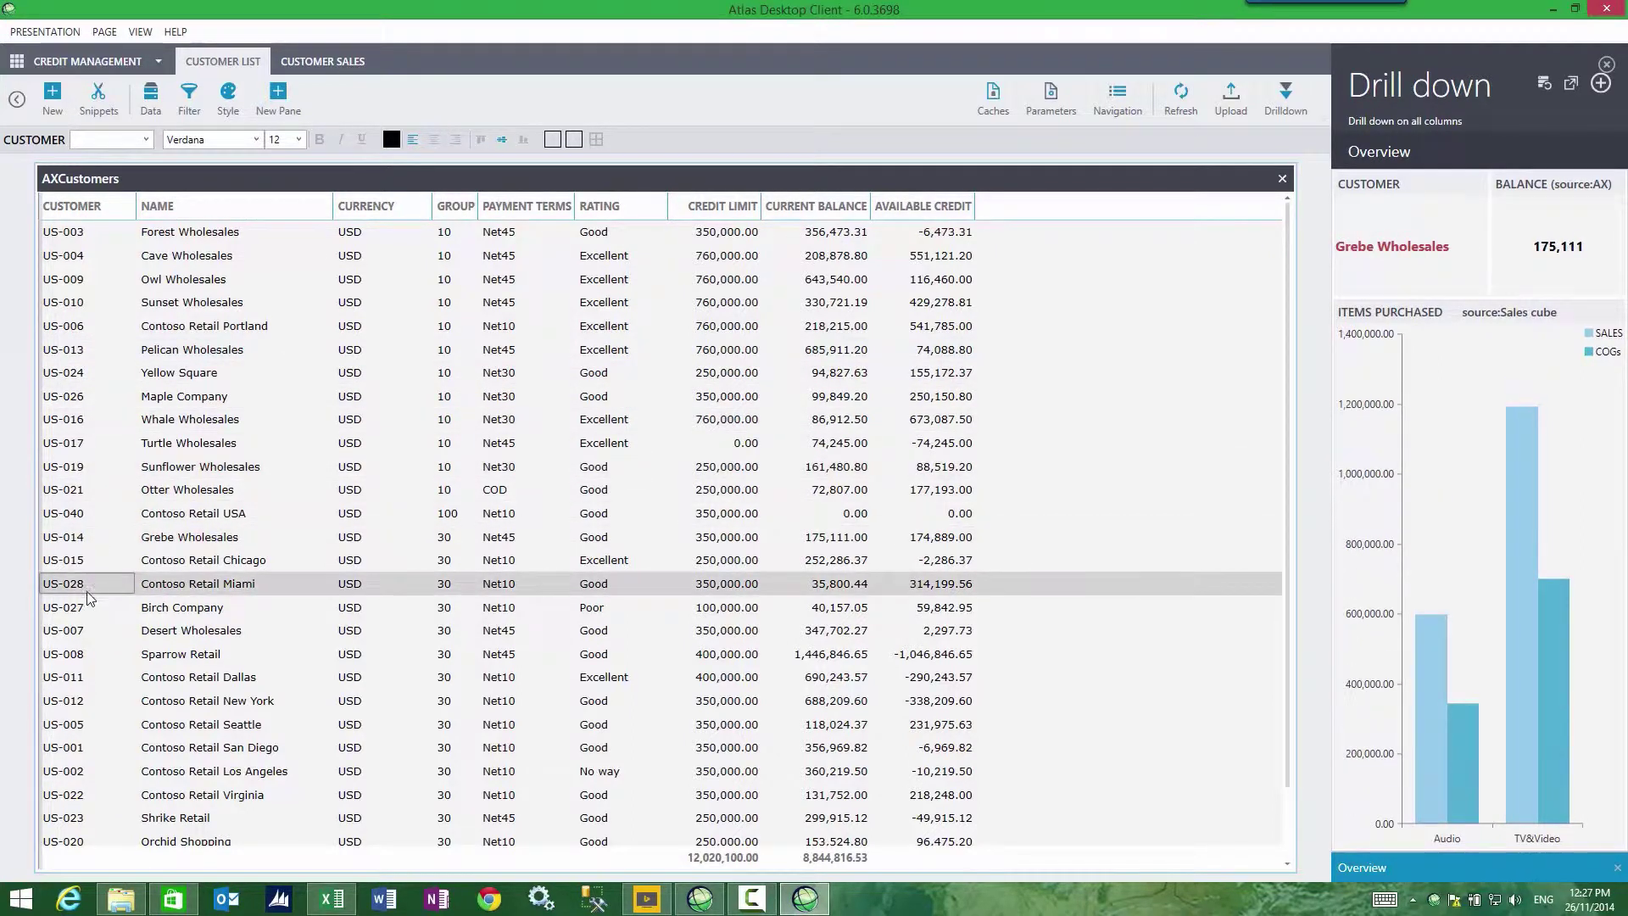
pyautogui.click(92, 630)
pyautogui.click(85, 534)
pyautogui.click(85, 441)
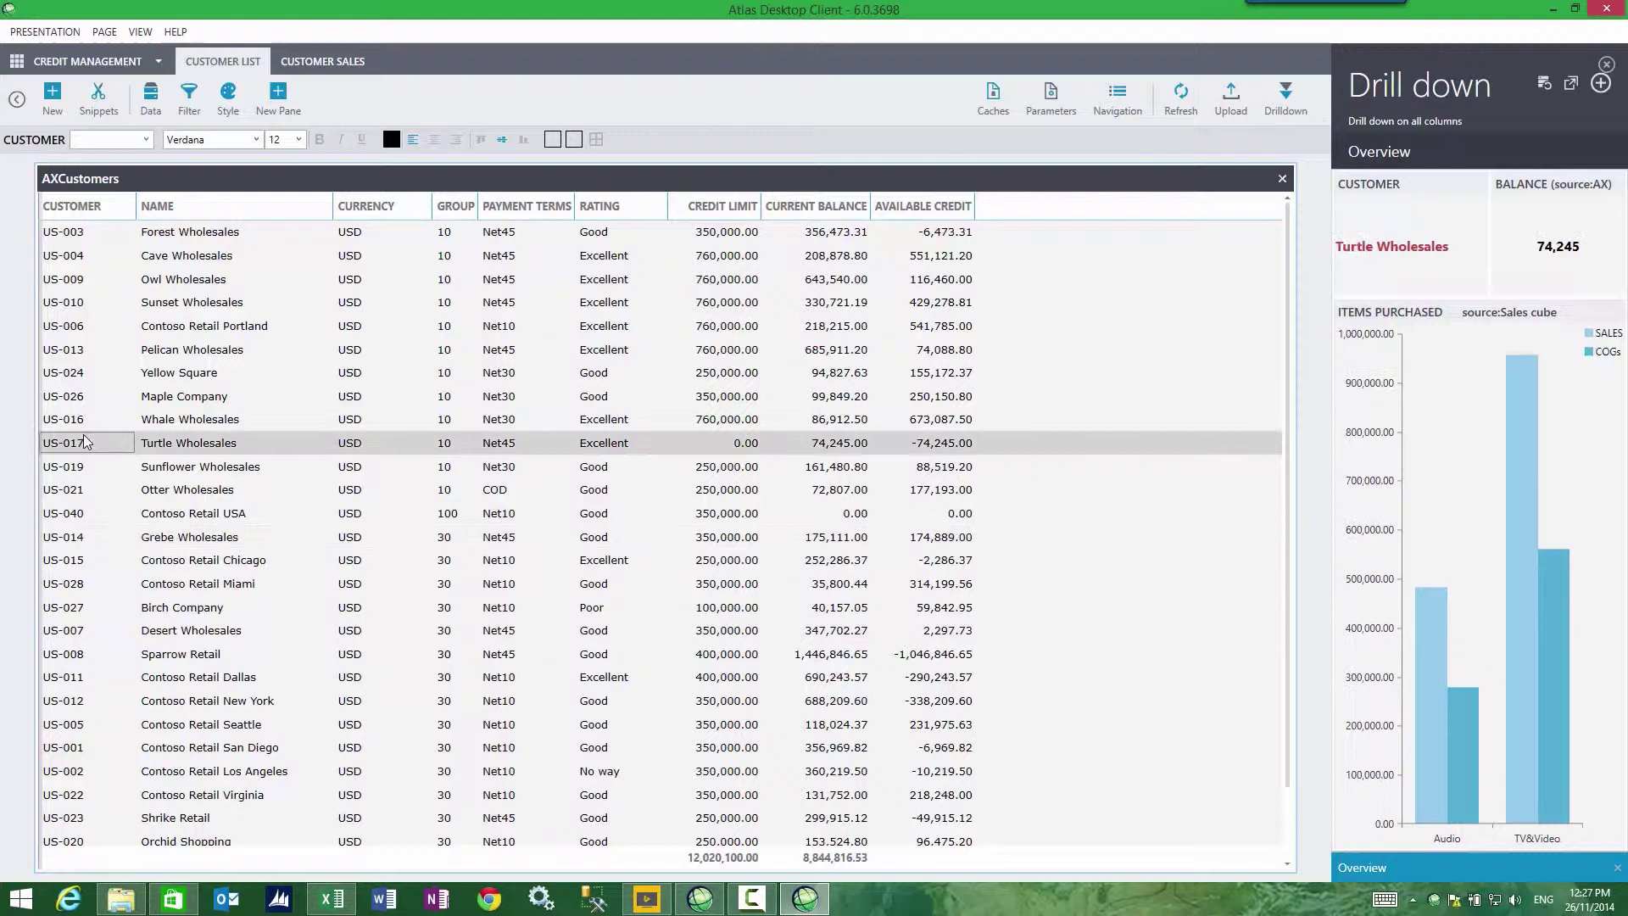
pyautogui.click(85, 396)
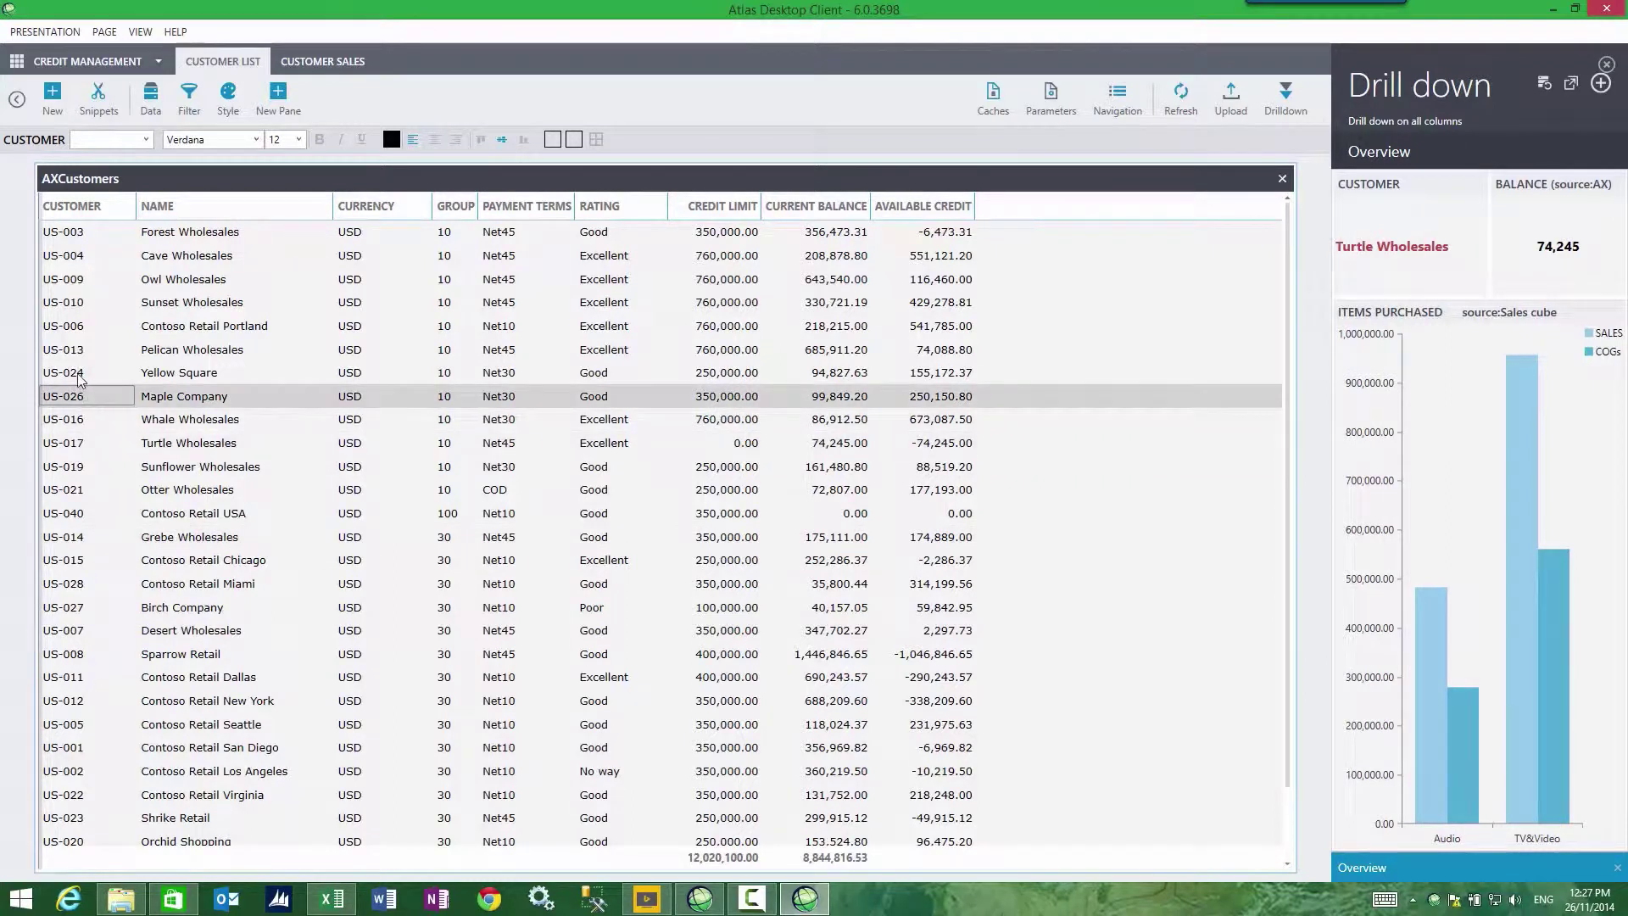
pyautogui.click(81, 373)
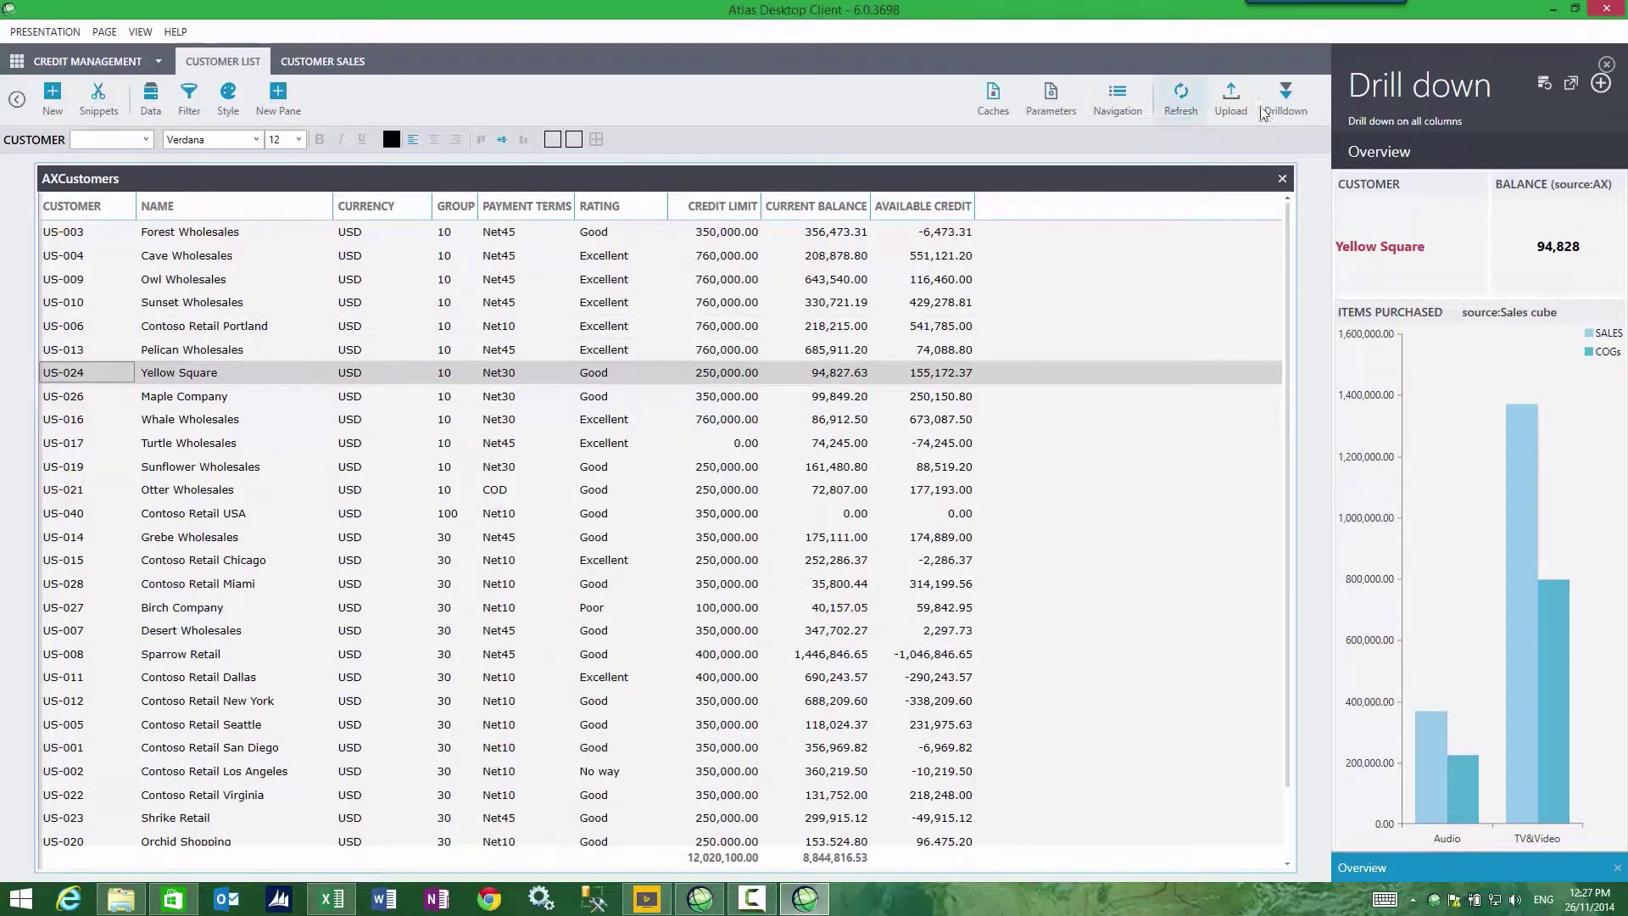
# Pop out and cancel Yellow Square's dashboard, try Payment Terms and Rating cells, then drill to Sunset Wholesales.
pyautogui.click(1571, 88)
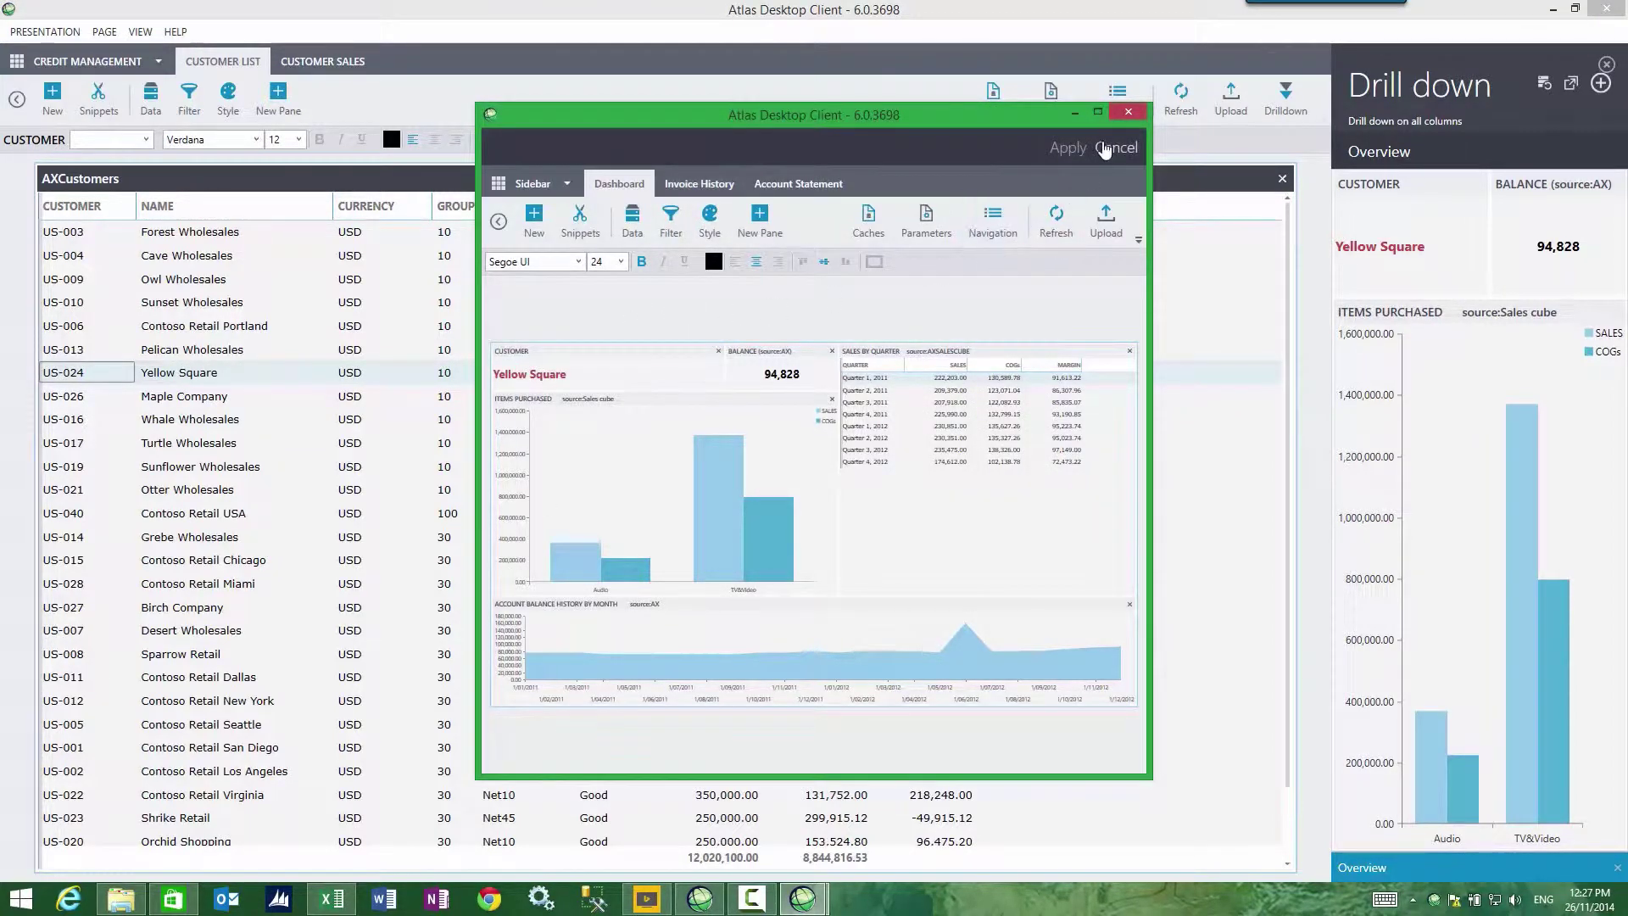
pyautogui.click(1115, 147)
pyautogui.click(190, 330)
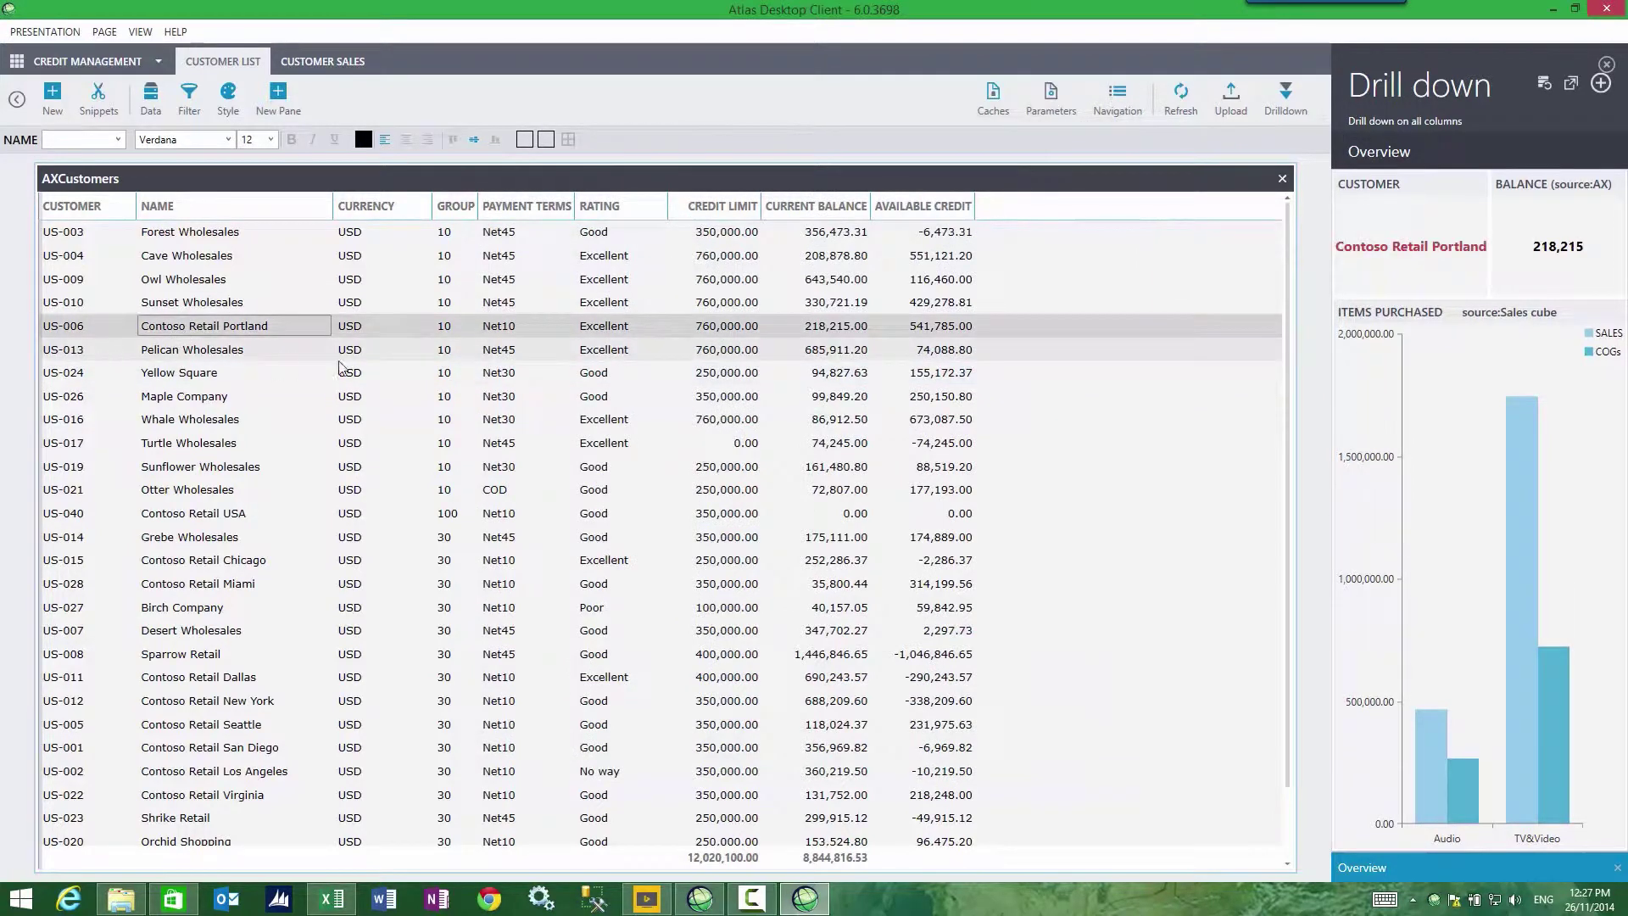
pyautogui.click(502, 352)
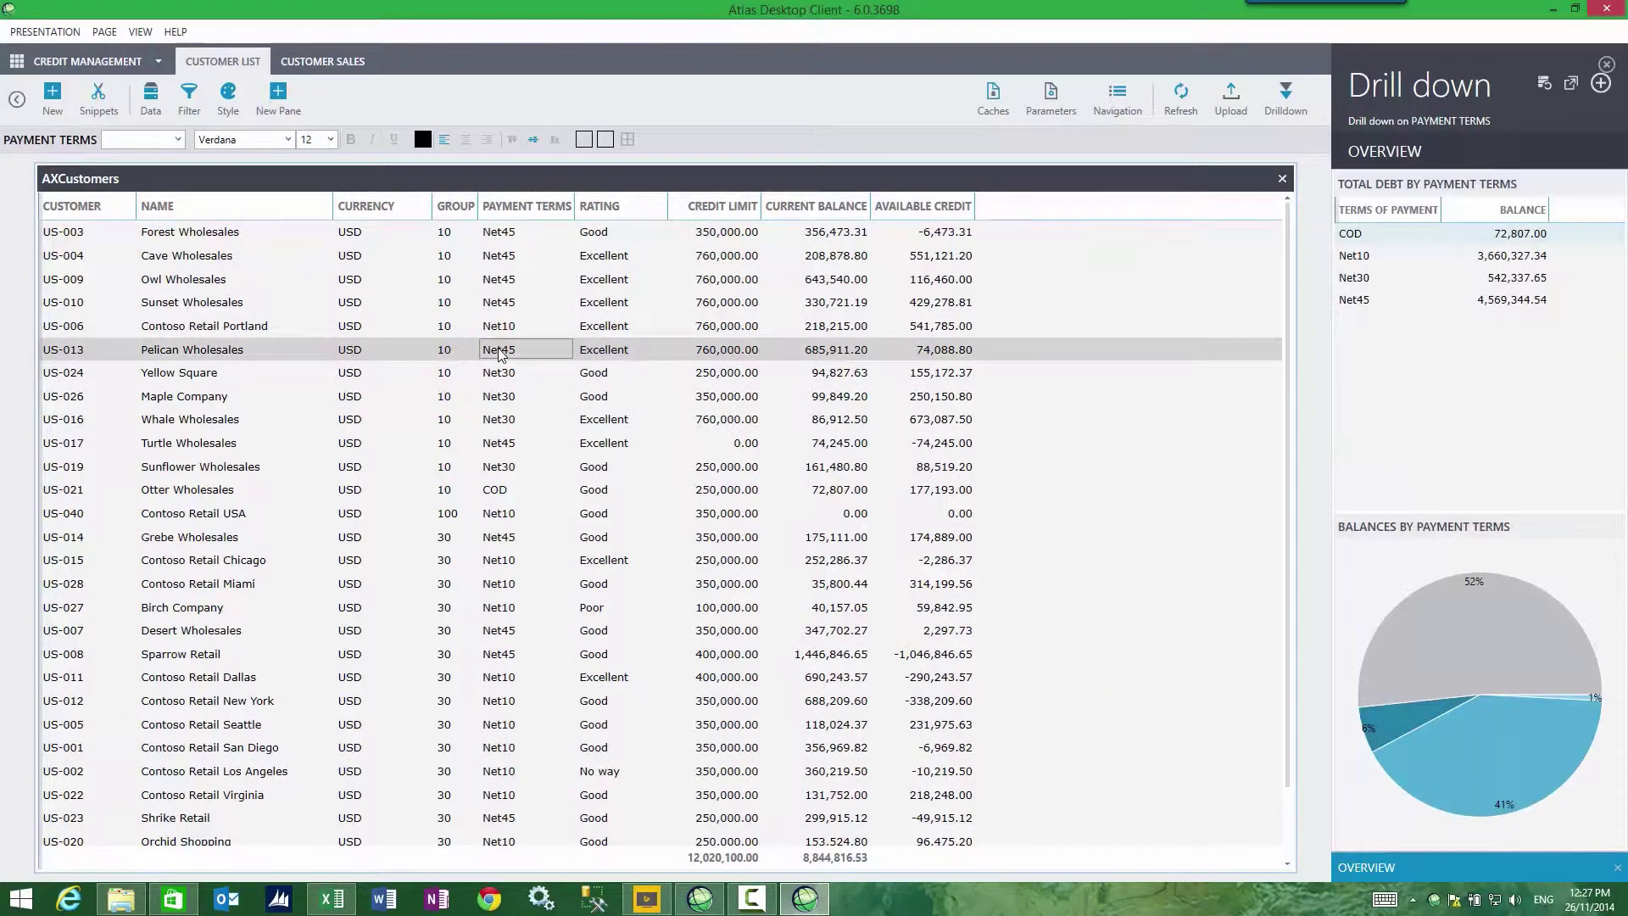
pyautogui.click(609, 311)
pyautogui.click(252, 329)
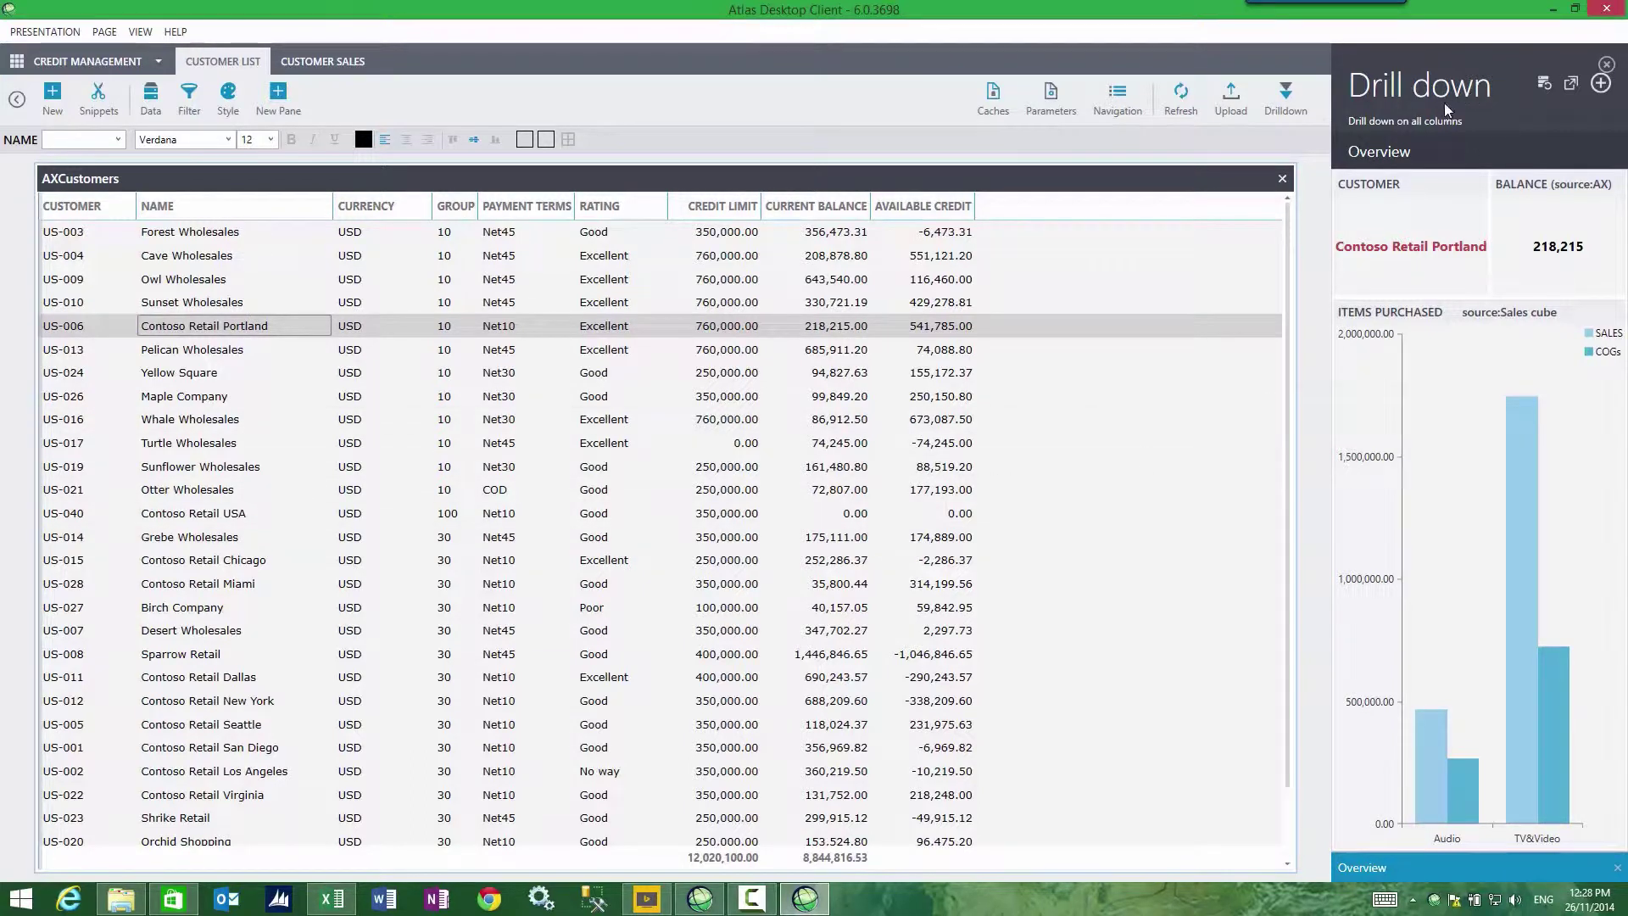
pyautogui.click(88, 302)
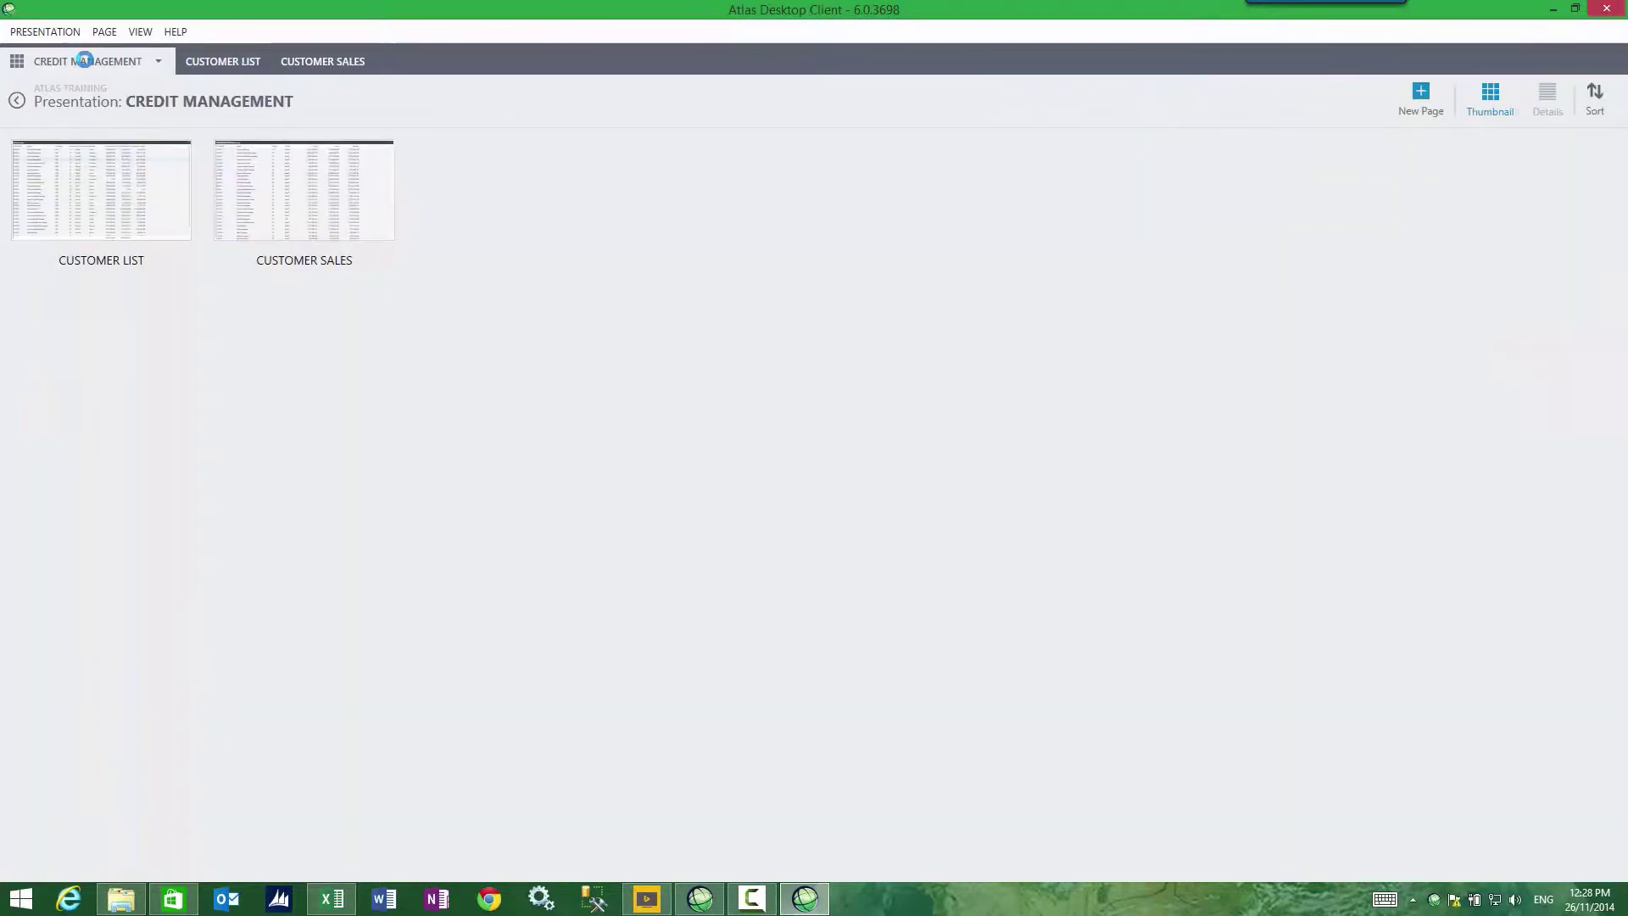
# Return to All Presentations and open the CUSTOMER CARD presentation.
pyautogui.click(17, 100)
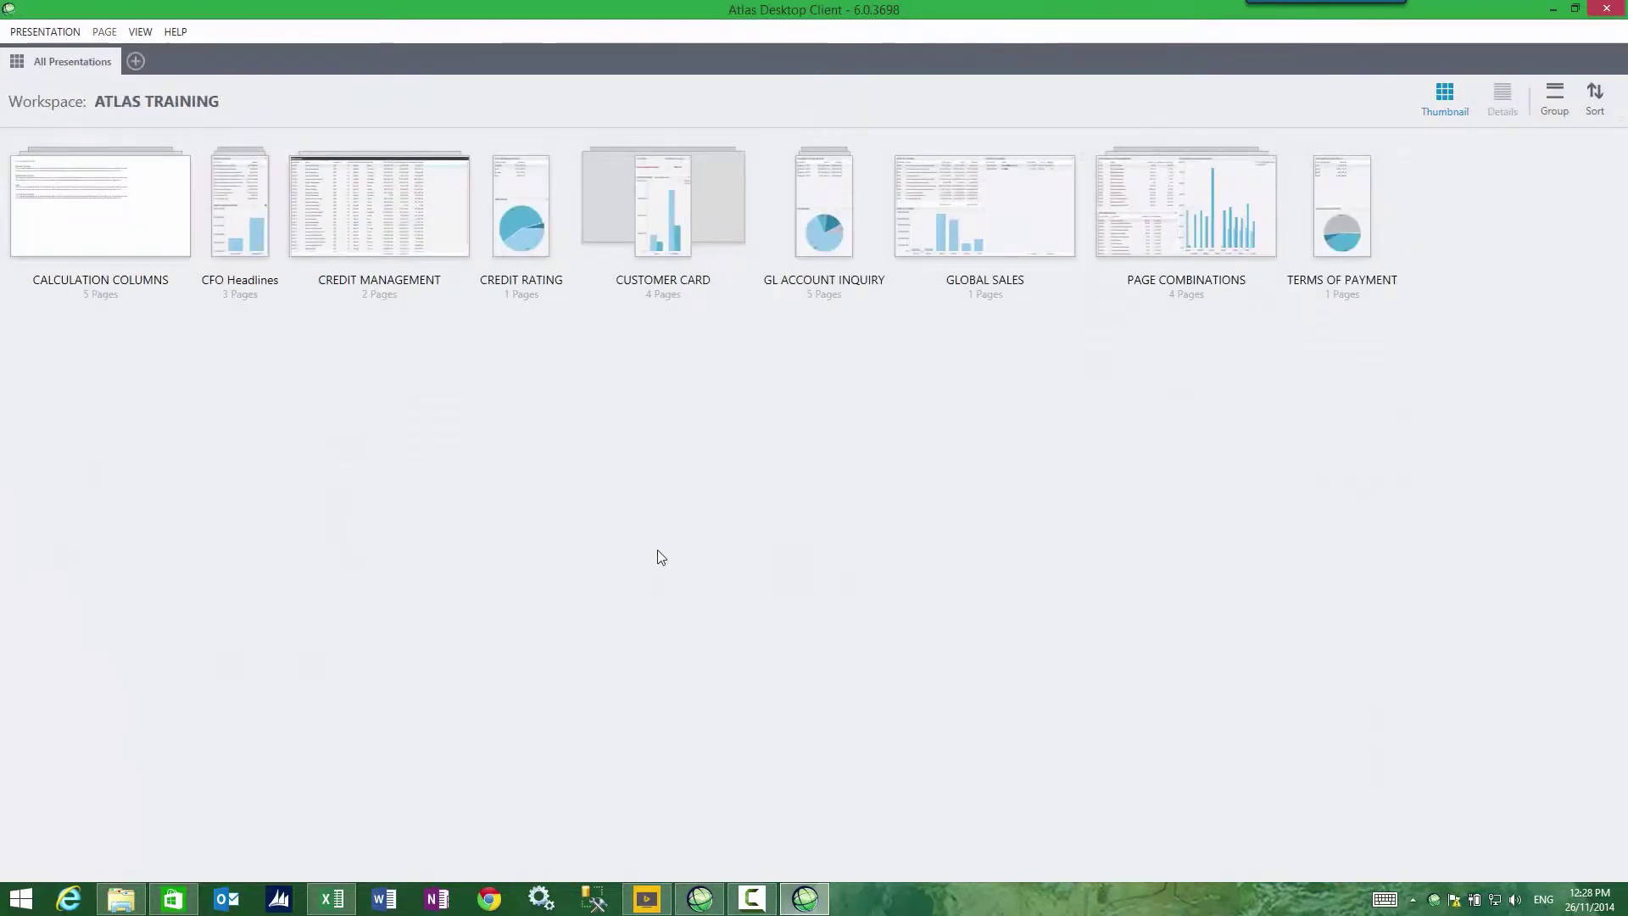
pyautogui.click(654, 232)
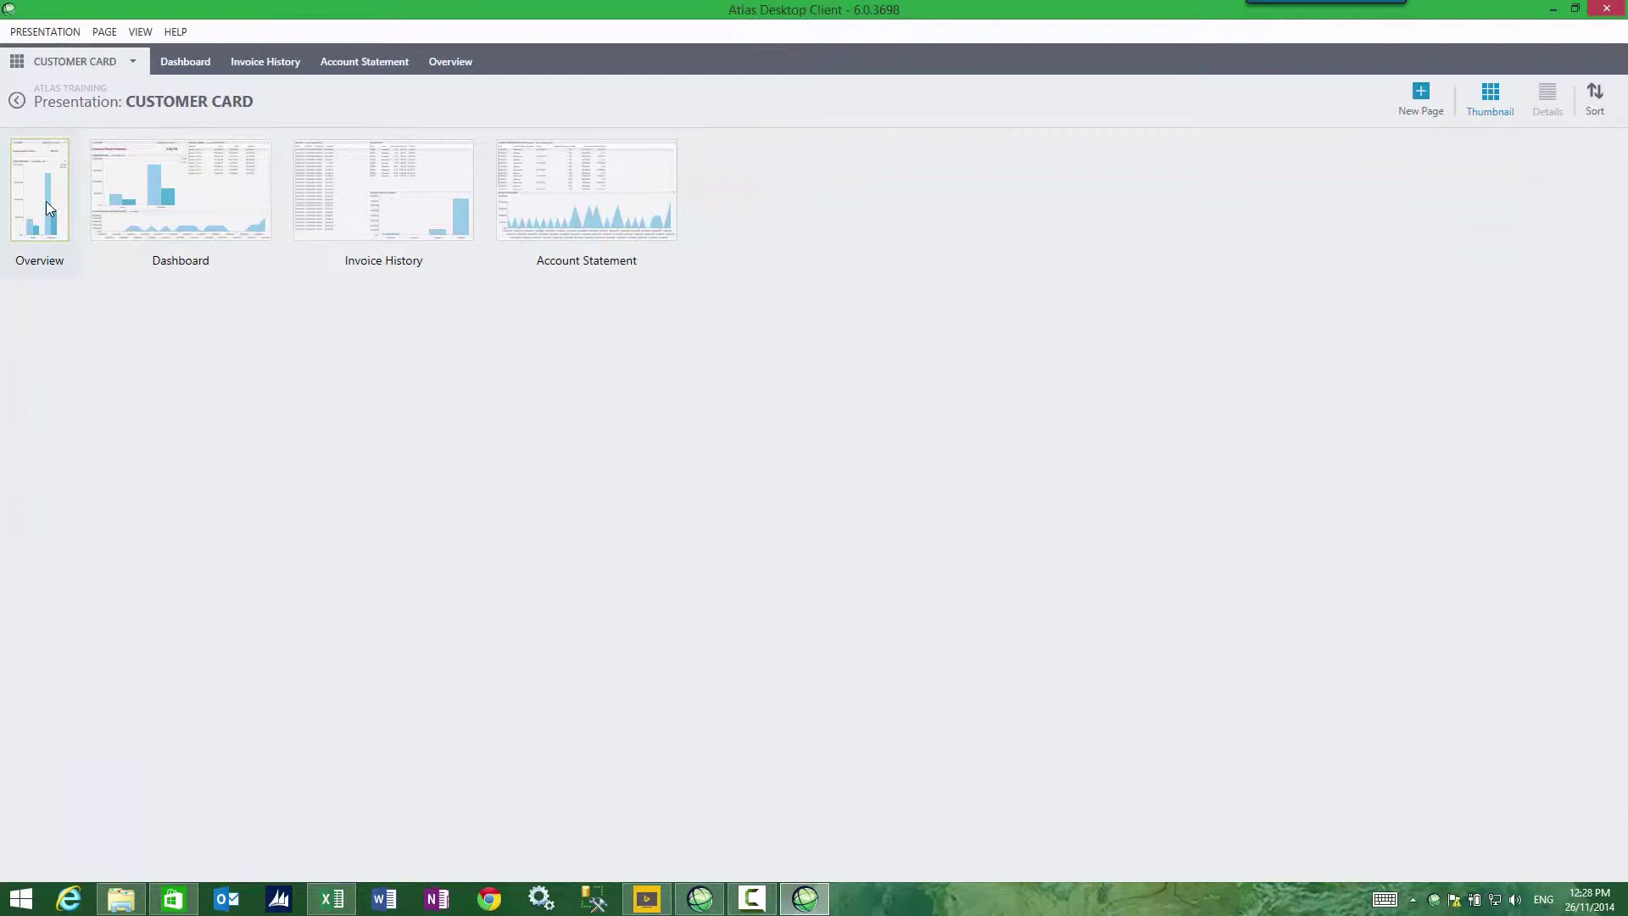
# Open the Overview page, browse Invoice History, Dashboard and Account Statement, then select the Customer and Balance panes.
pyautogui.doubleClick(46, 203)
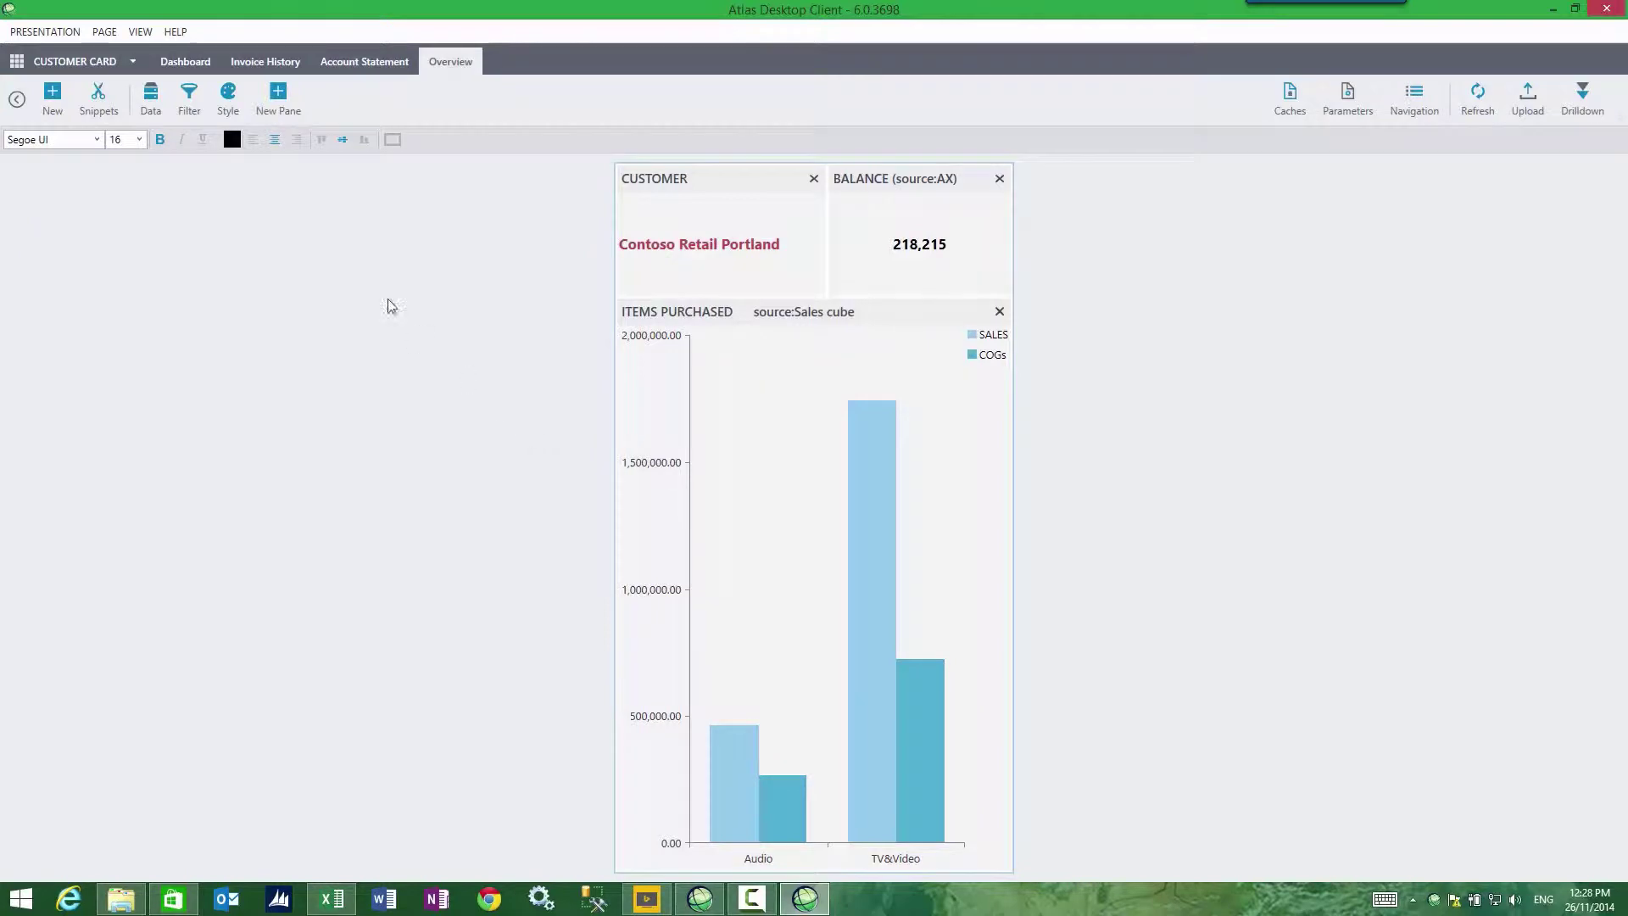
pyautogui.click(262, 63)
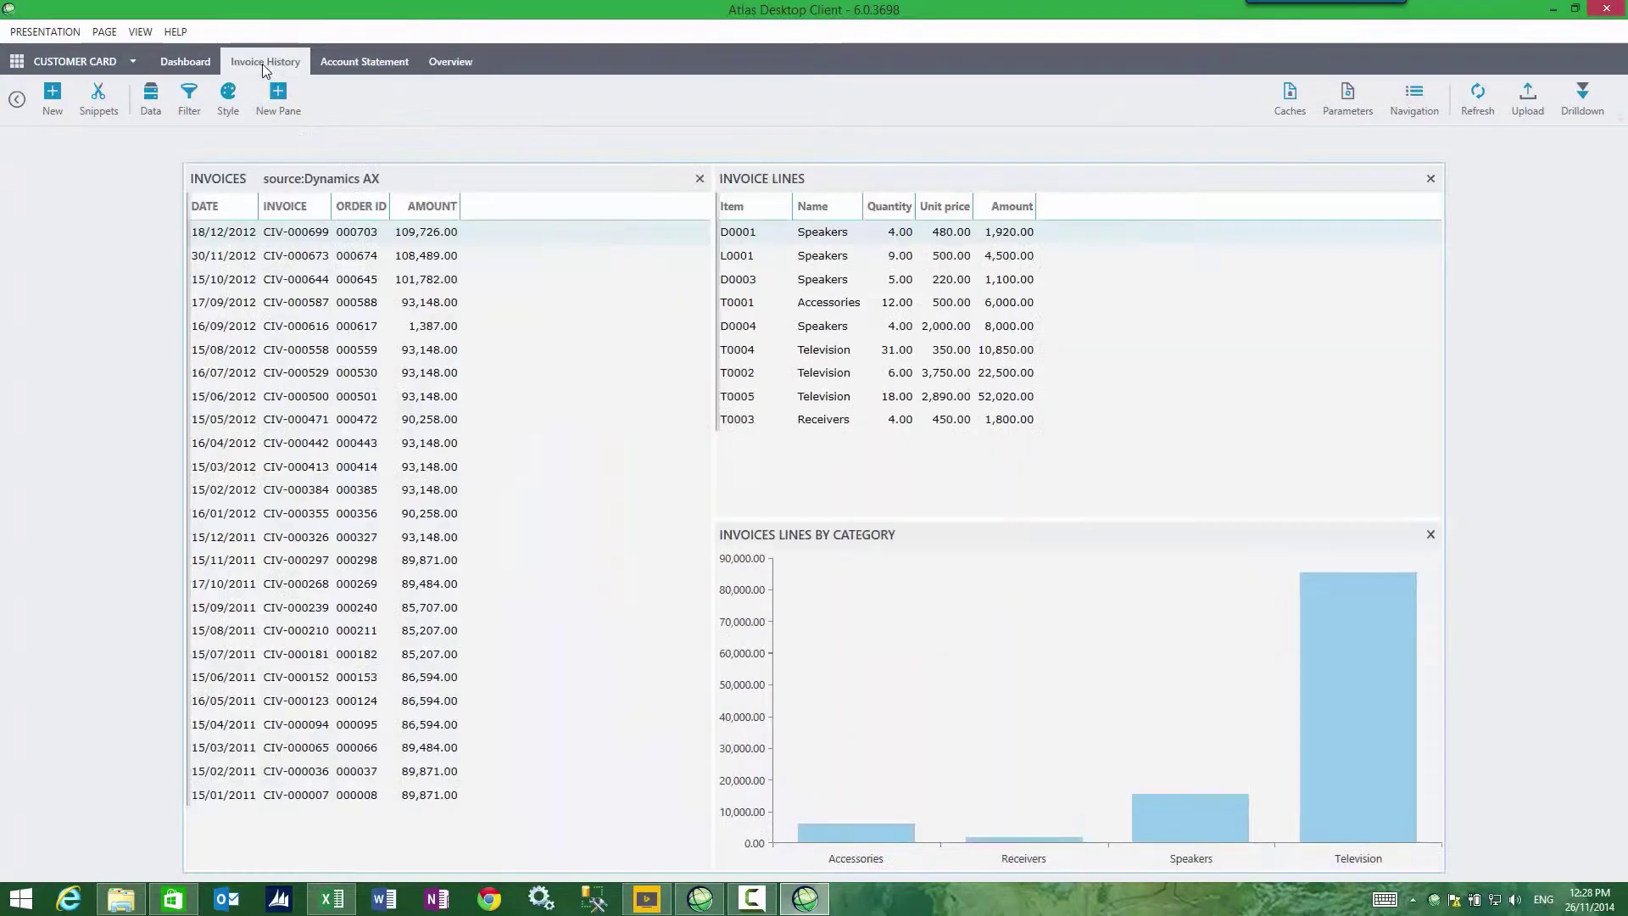
pyautogui.click(185, 63)
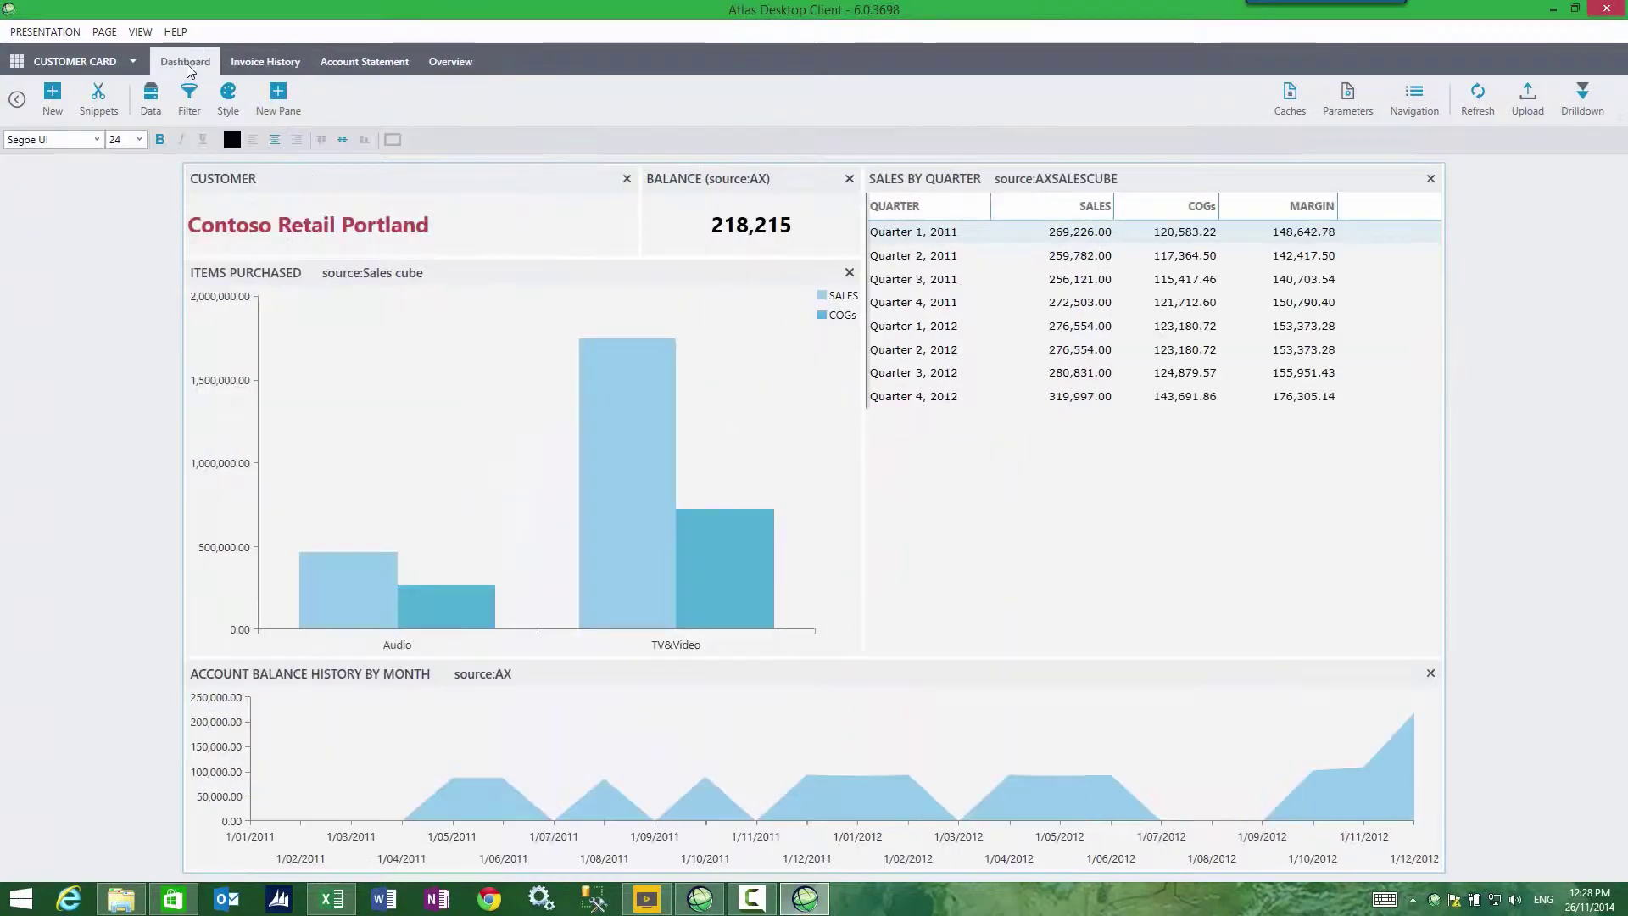
pyautogui.click(256, 67)
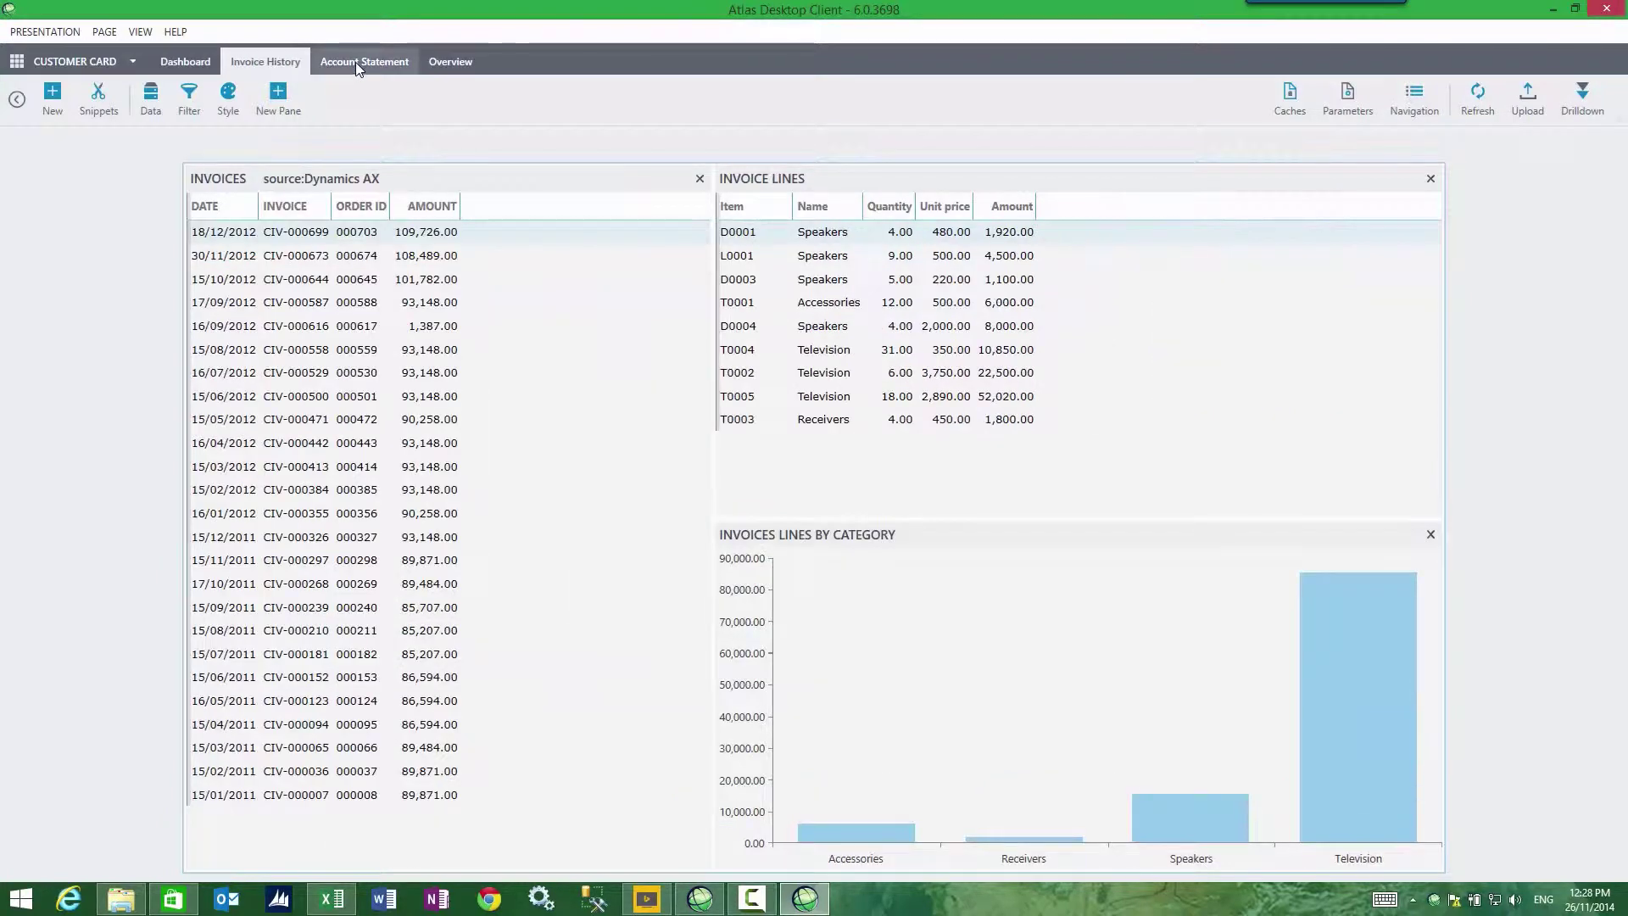
pyautogui.click(354, 63)
pyautogui.click(207, 53)
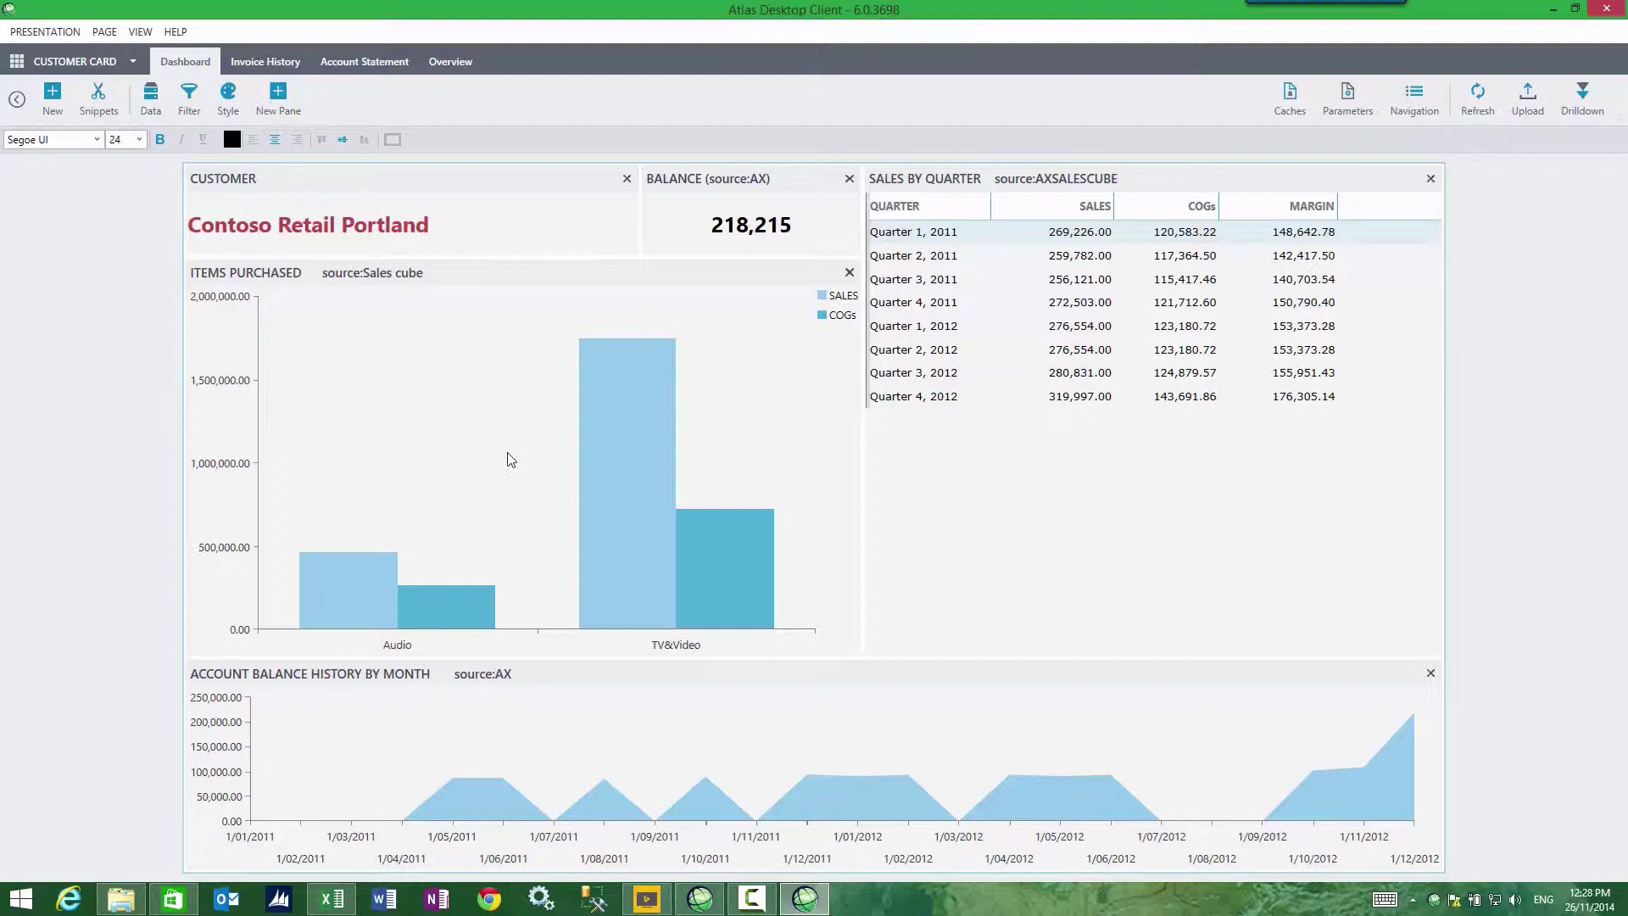
pyautogui.click(451, 62)
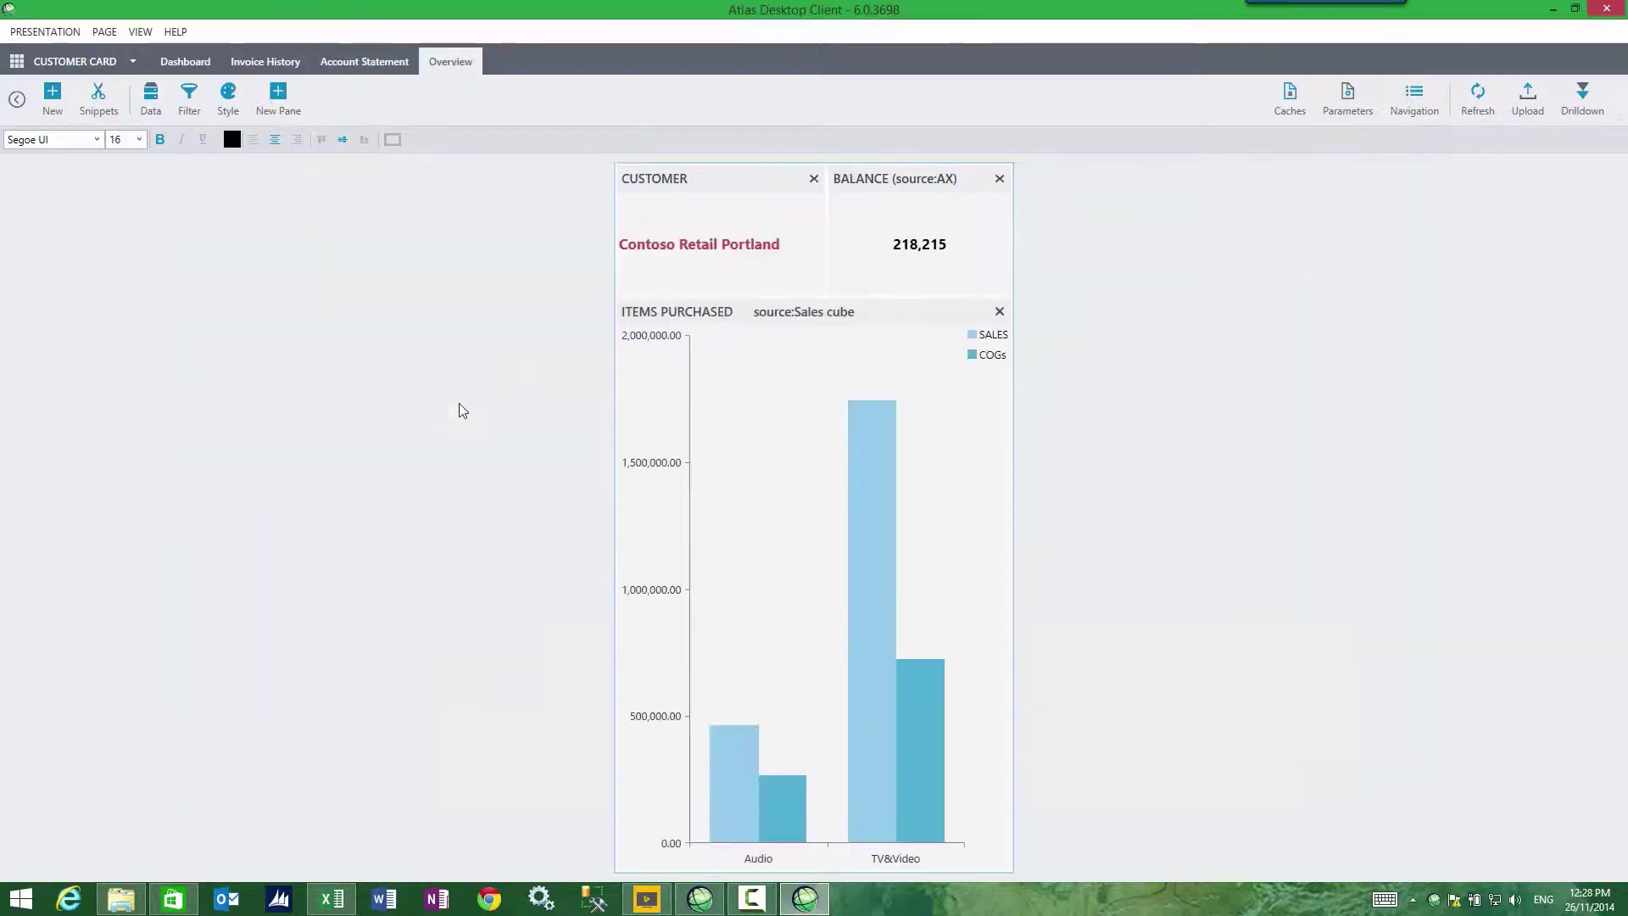
pyautogui.click(740, 245)
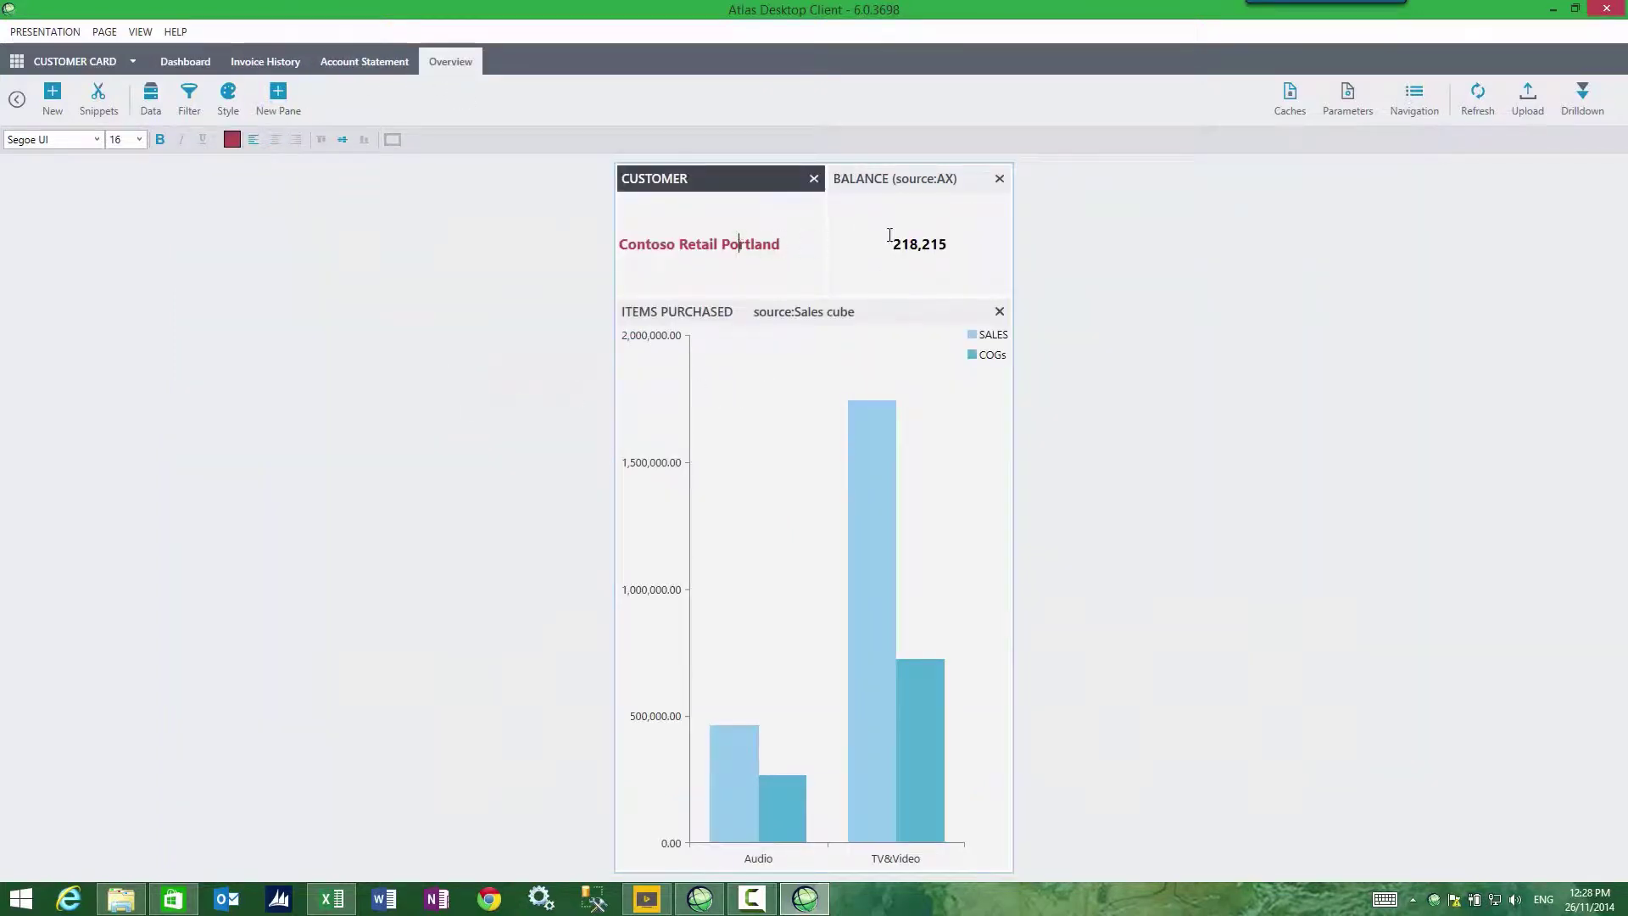
pyautogui.click(930, 244)
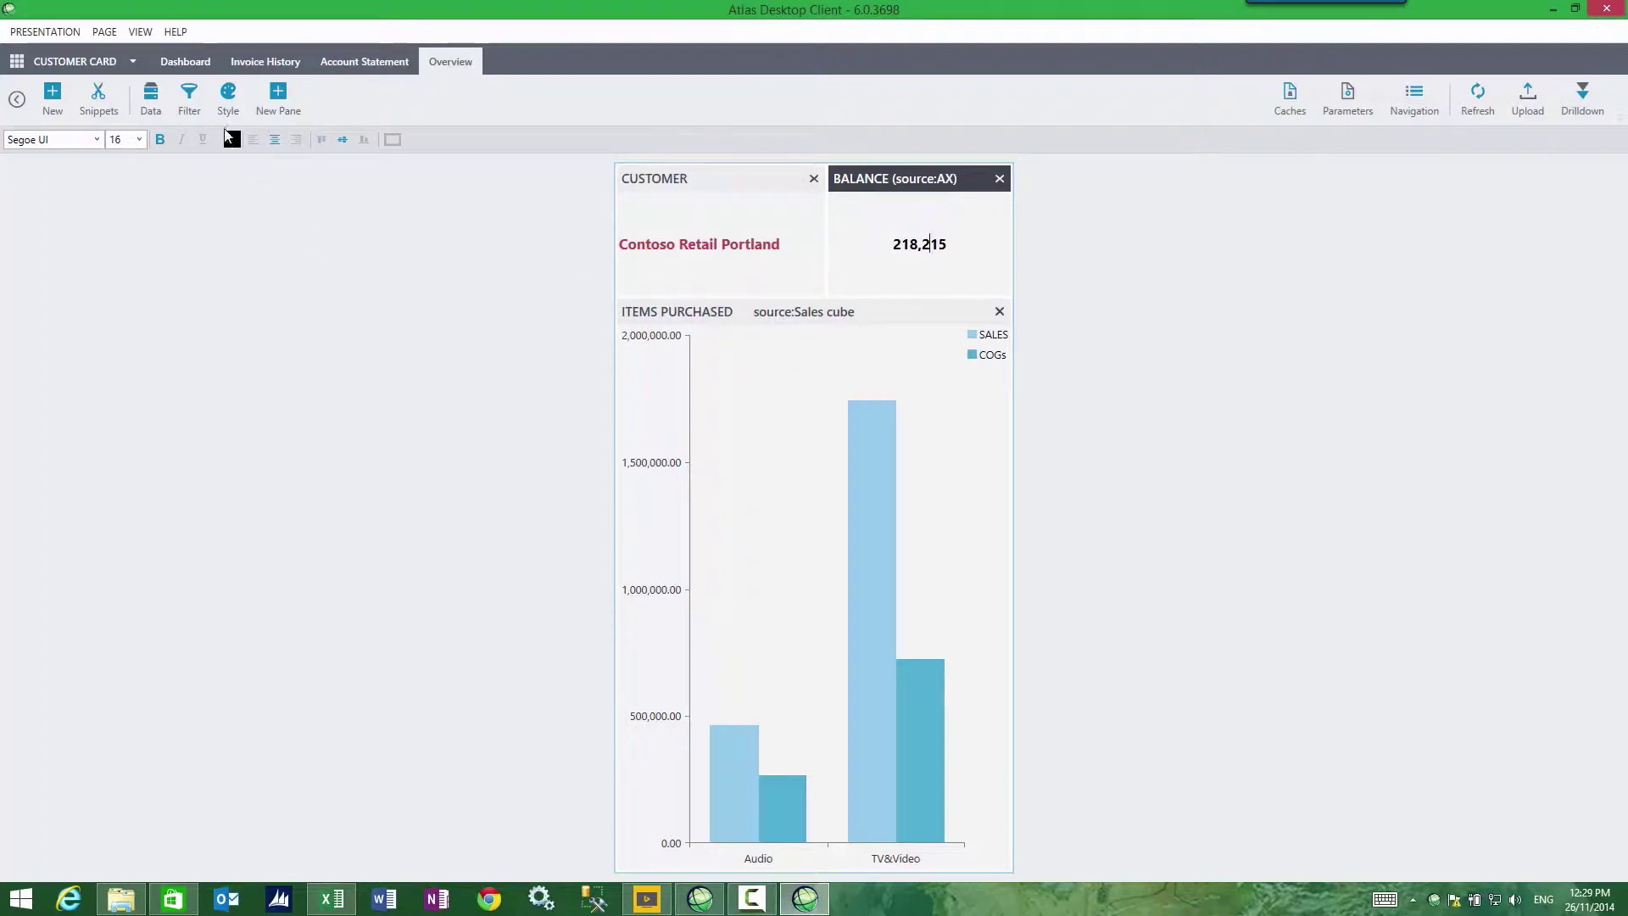
# In the Data Inspector, view the Balance, Customer and Sales by Quarter pane filters, widening the panel.
pyautogui.click(191, 102)
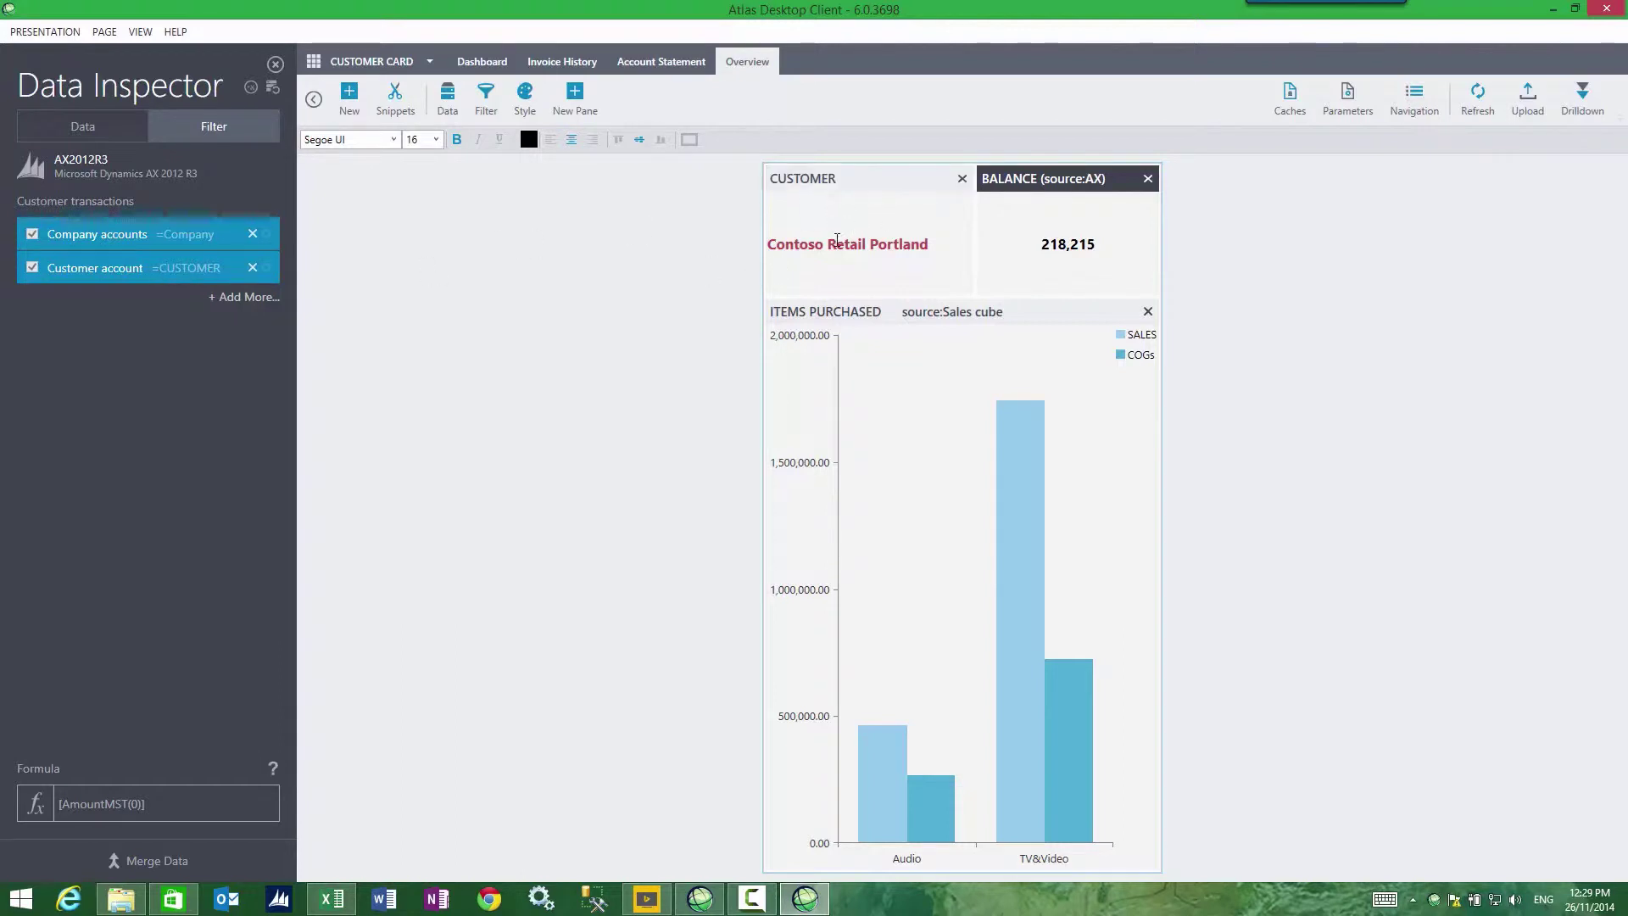
pyautogui.click(837, 240)
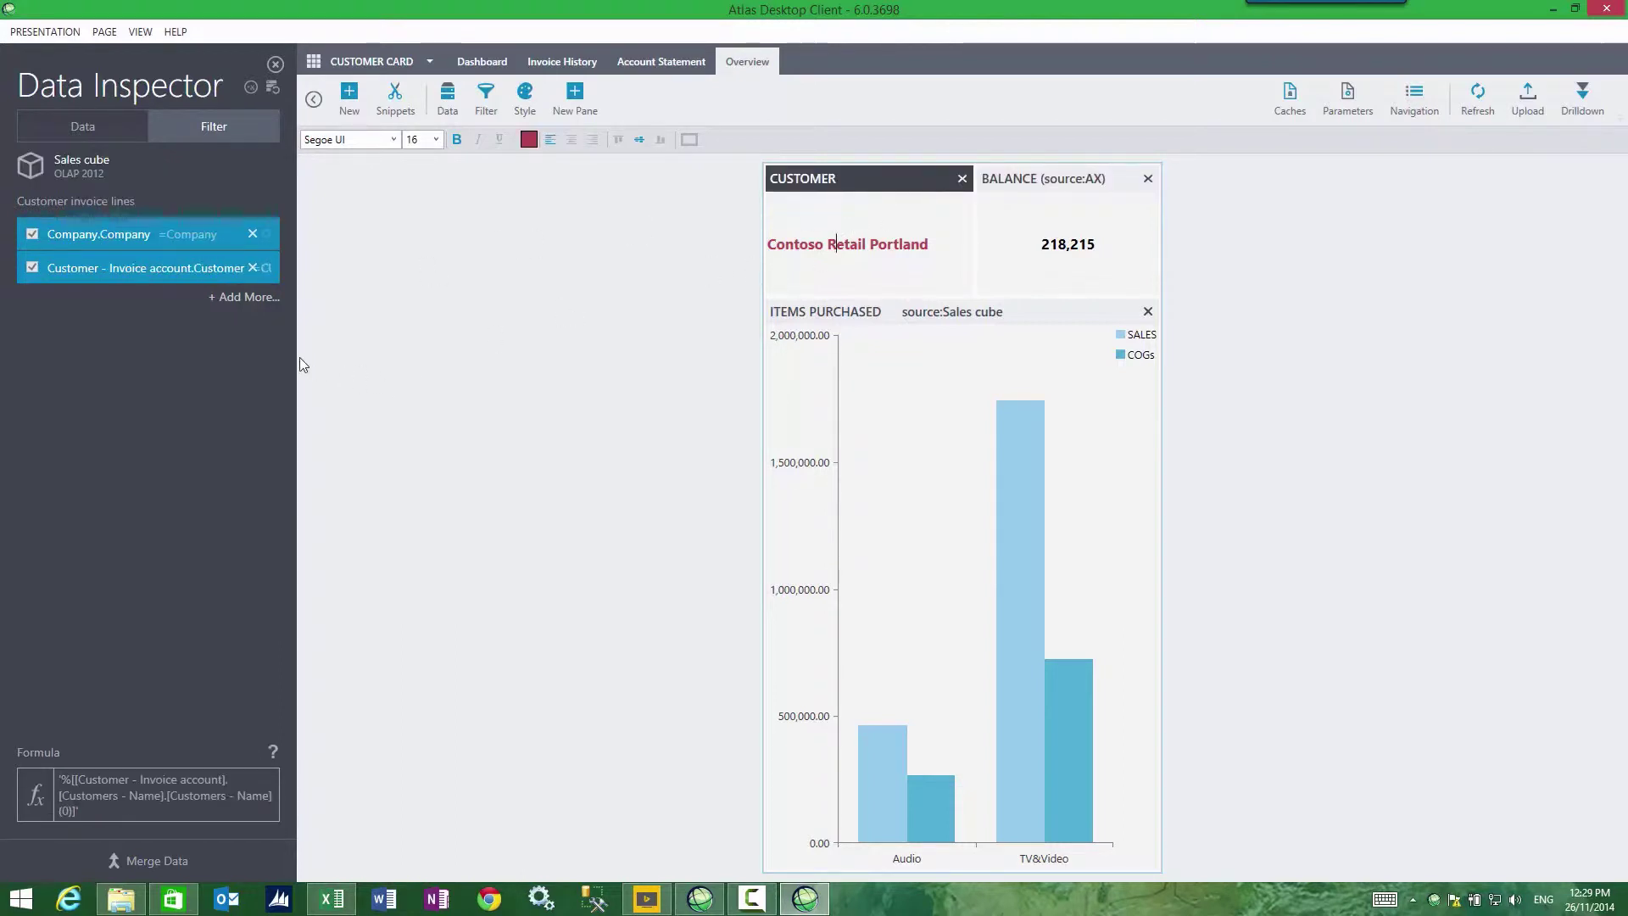
pyautogui.moveTo(295, 357); pyautogui.dragTo(419, 359)
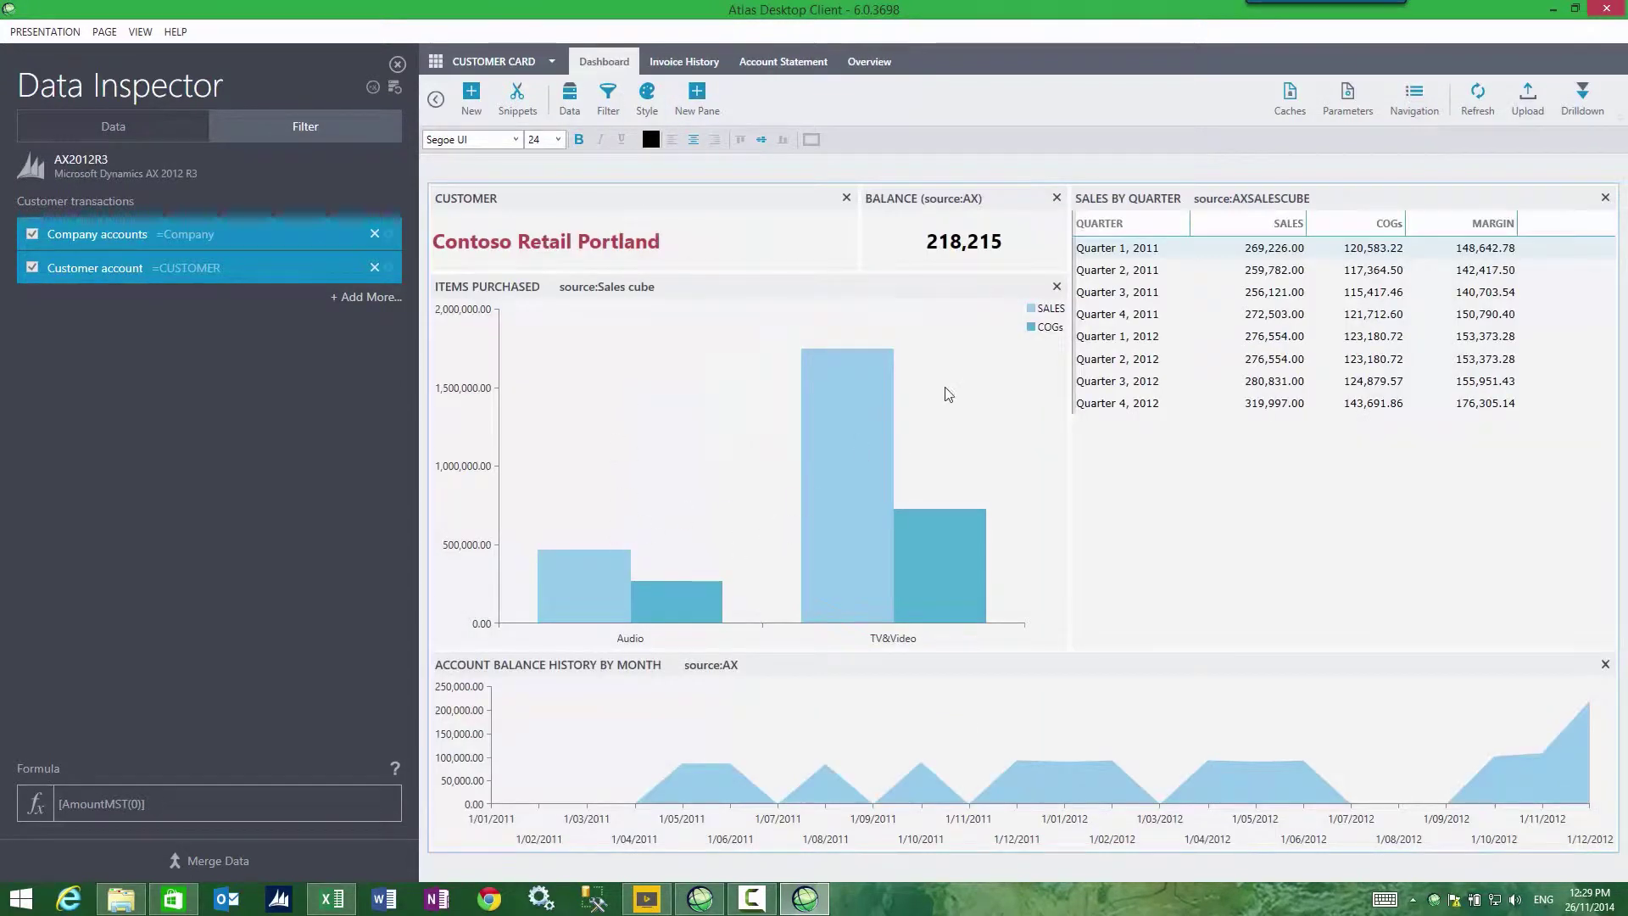
pyautogui.click(1131, 321)
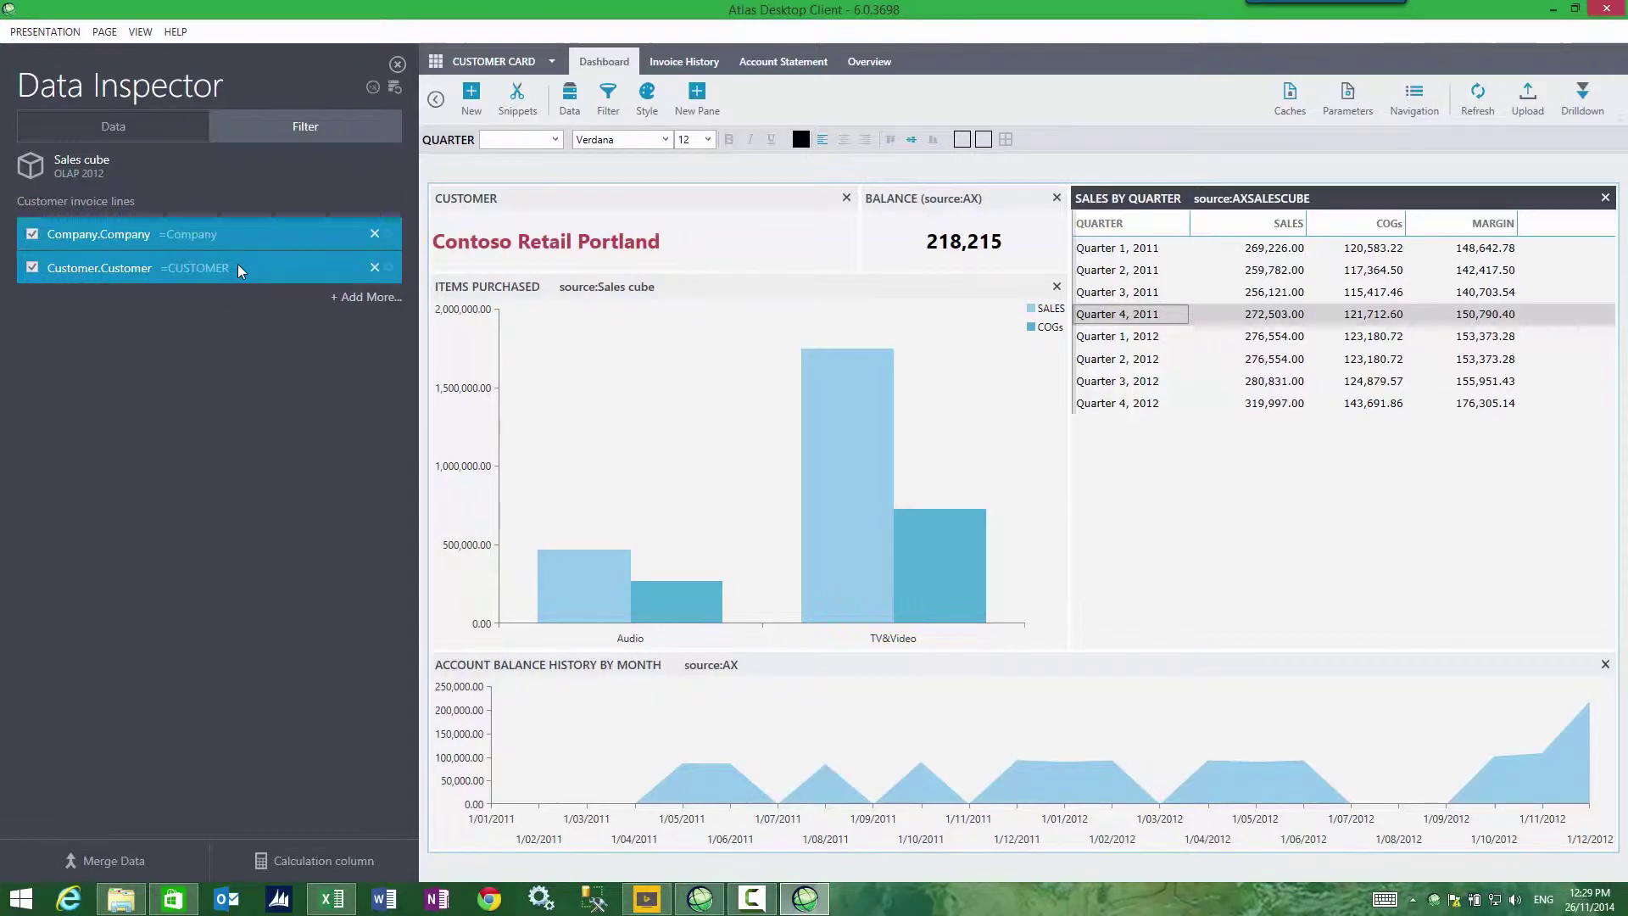
# Set the CUSTOMER parameter to Cave Wholesales' customer id and close the Properties panel.
pyautogui.click(1355, 103)
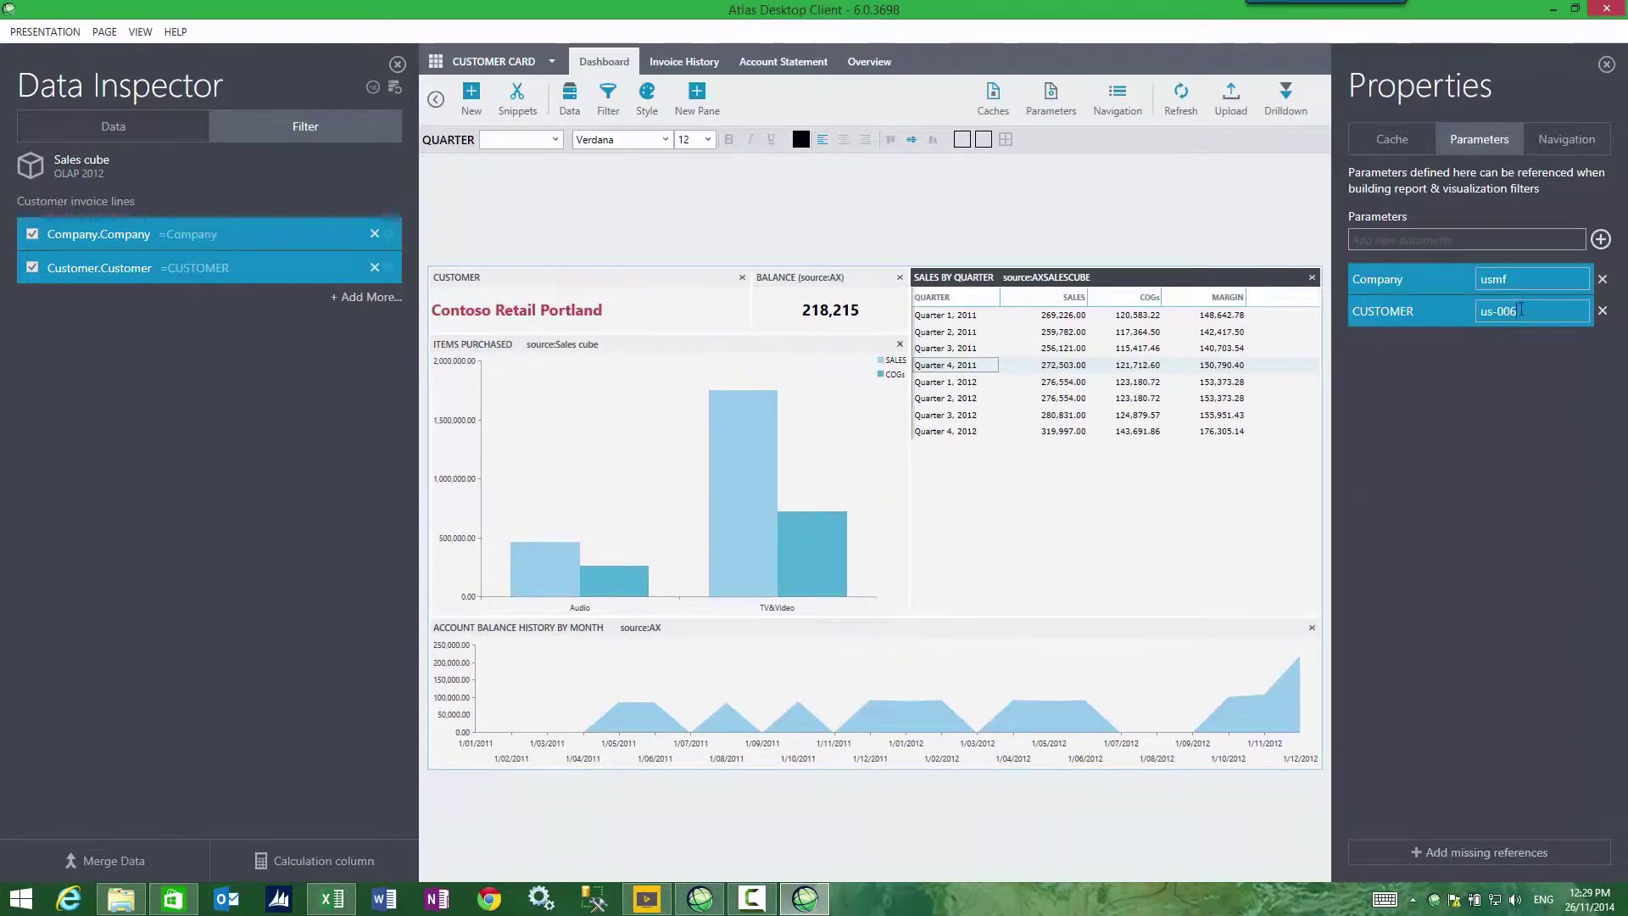
pyautogui.click(1533, 320)
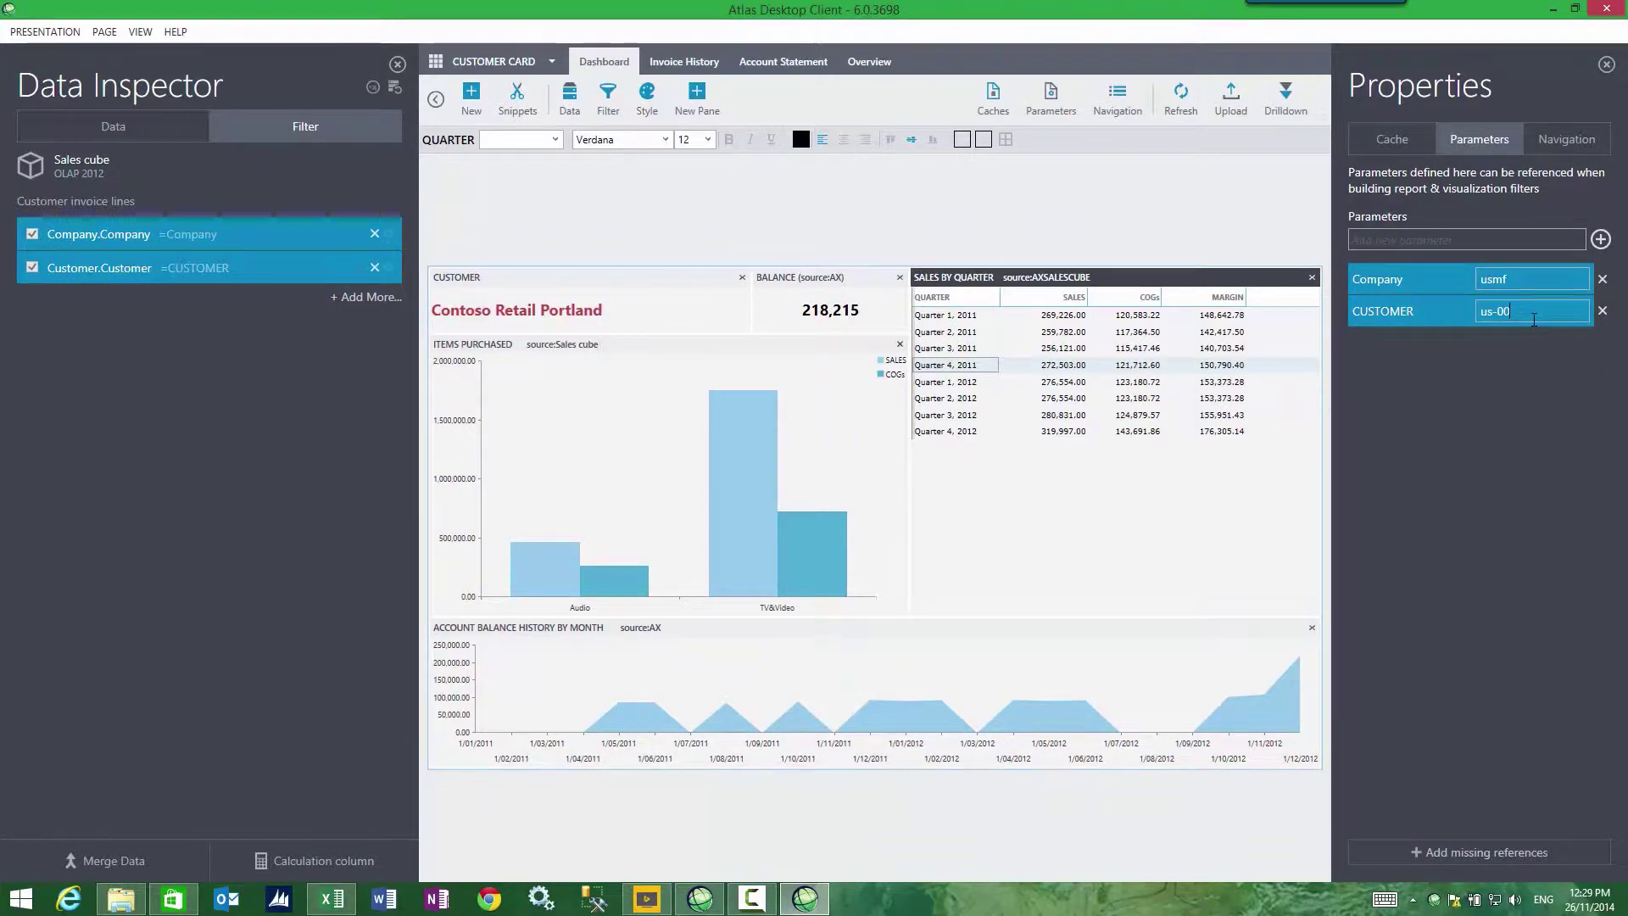
pyautogui.press('Return')
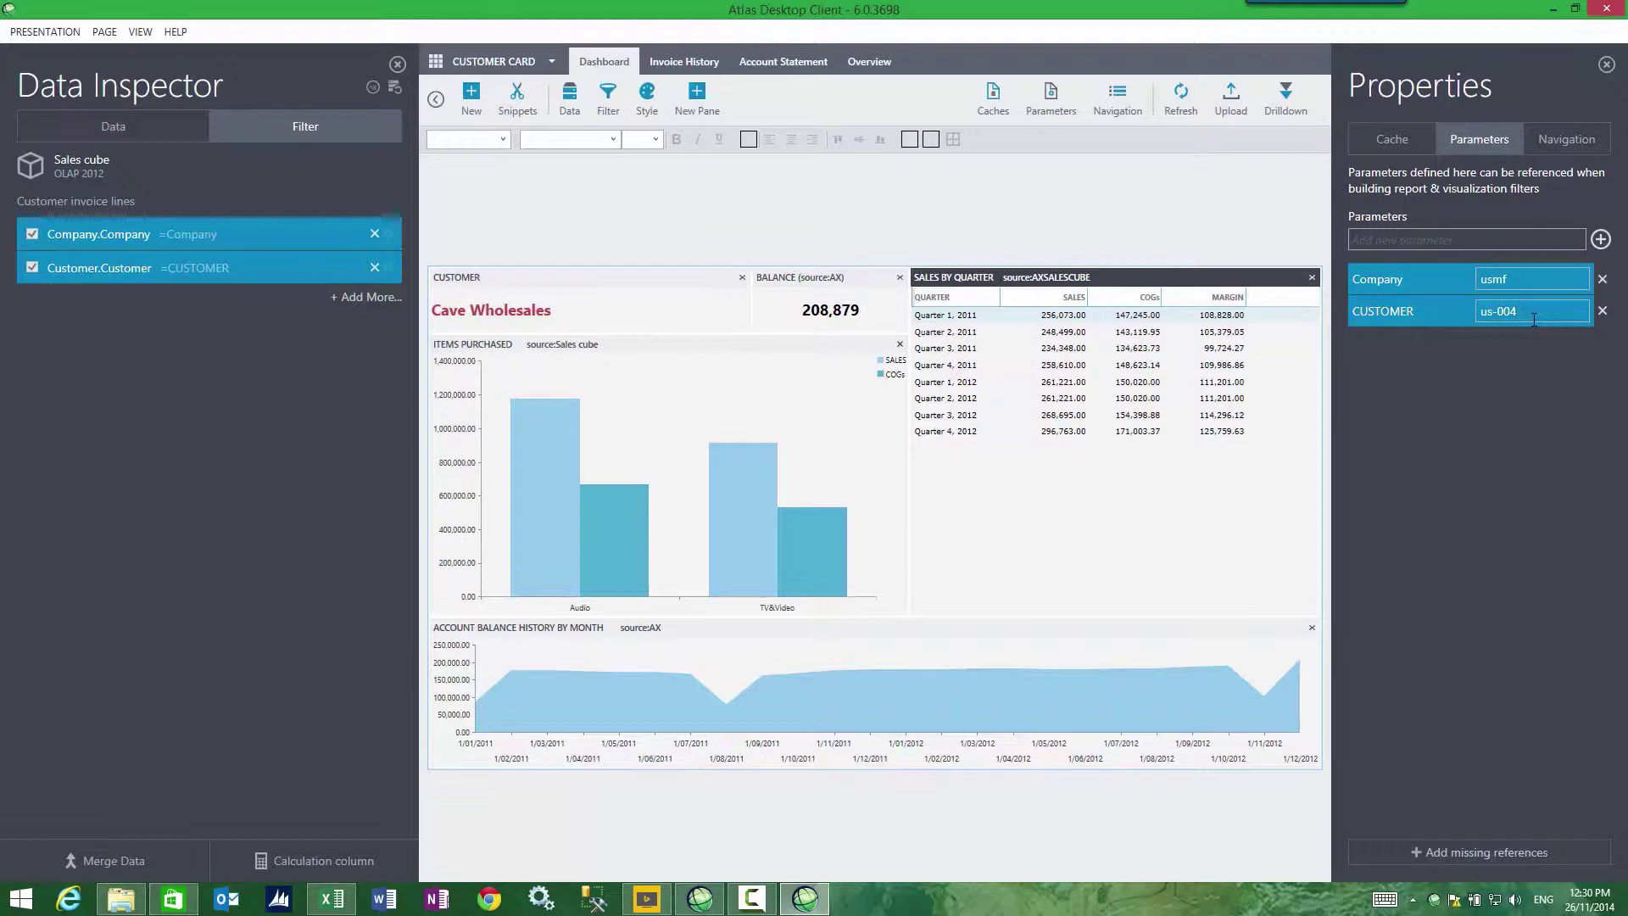
pyautogui.click(1606, 65)
# Close the Data Inspector and close the Customer Card, discarding changes.
pyautogui.click(398, 65)
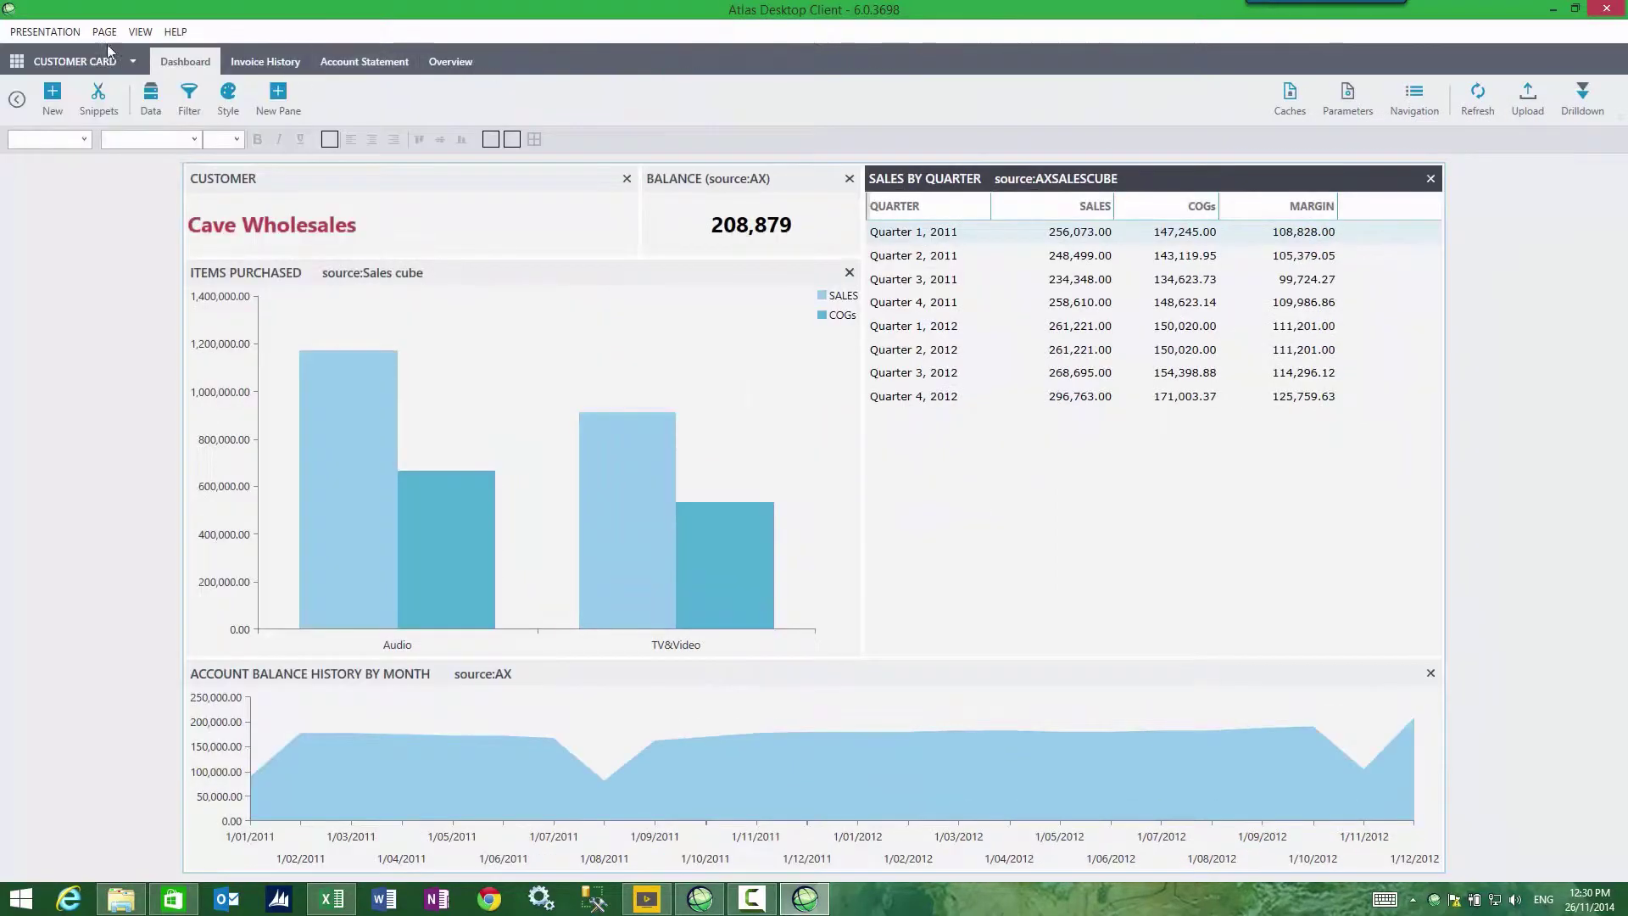
pyautogui.click(44, 32)
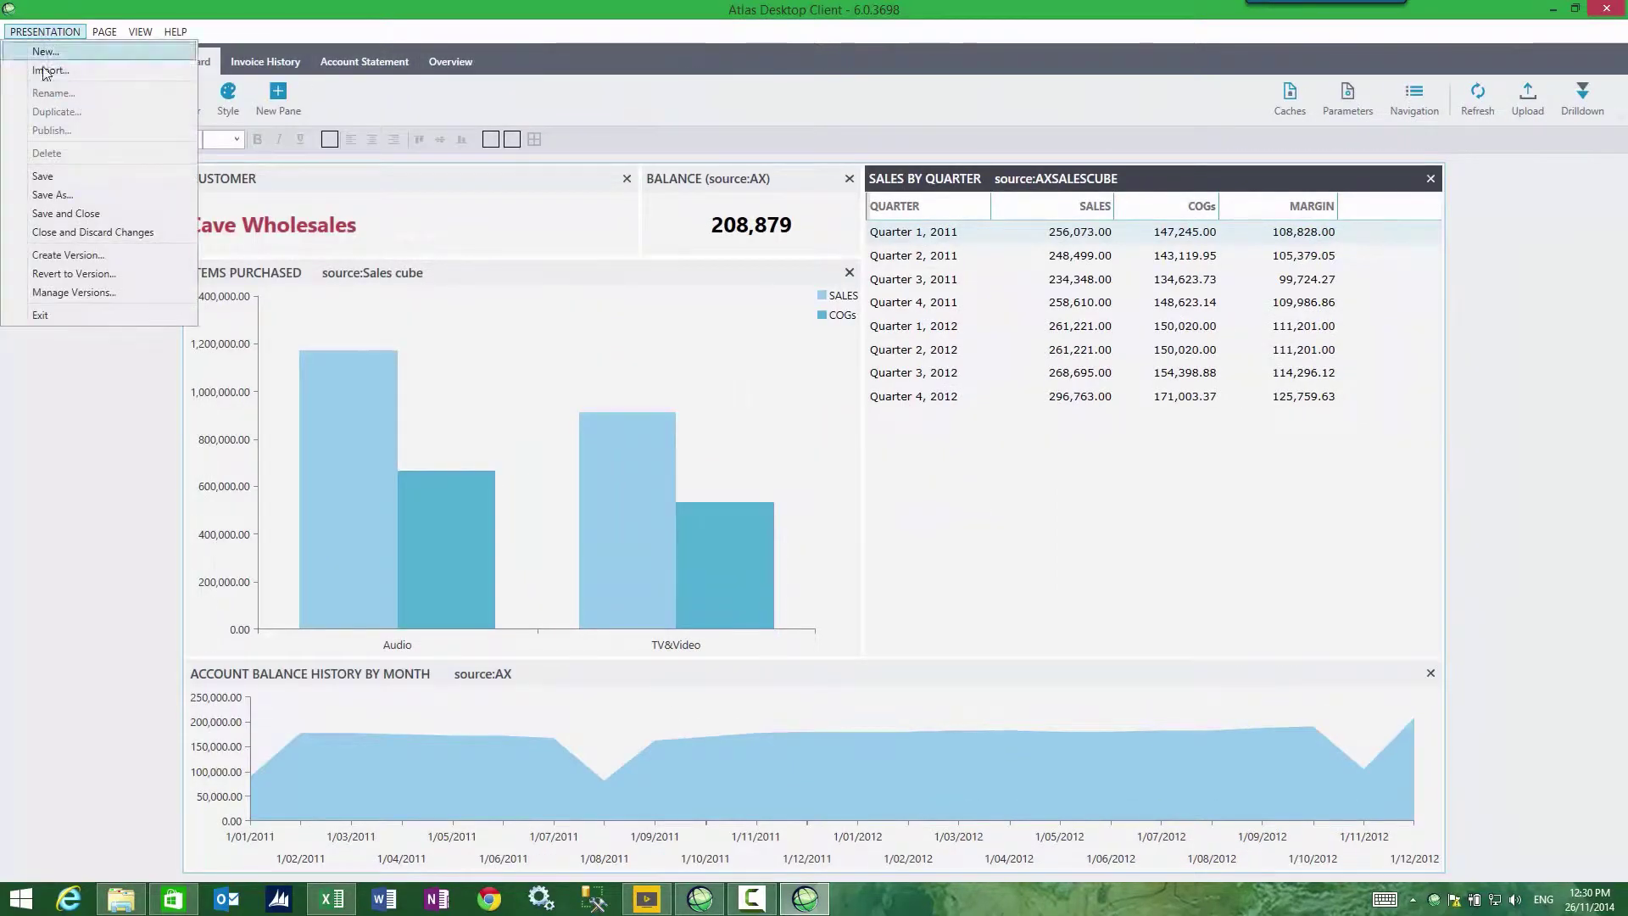
pyautogui.click(51, 232)
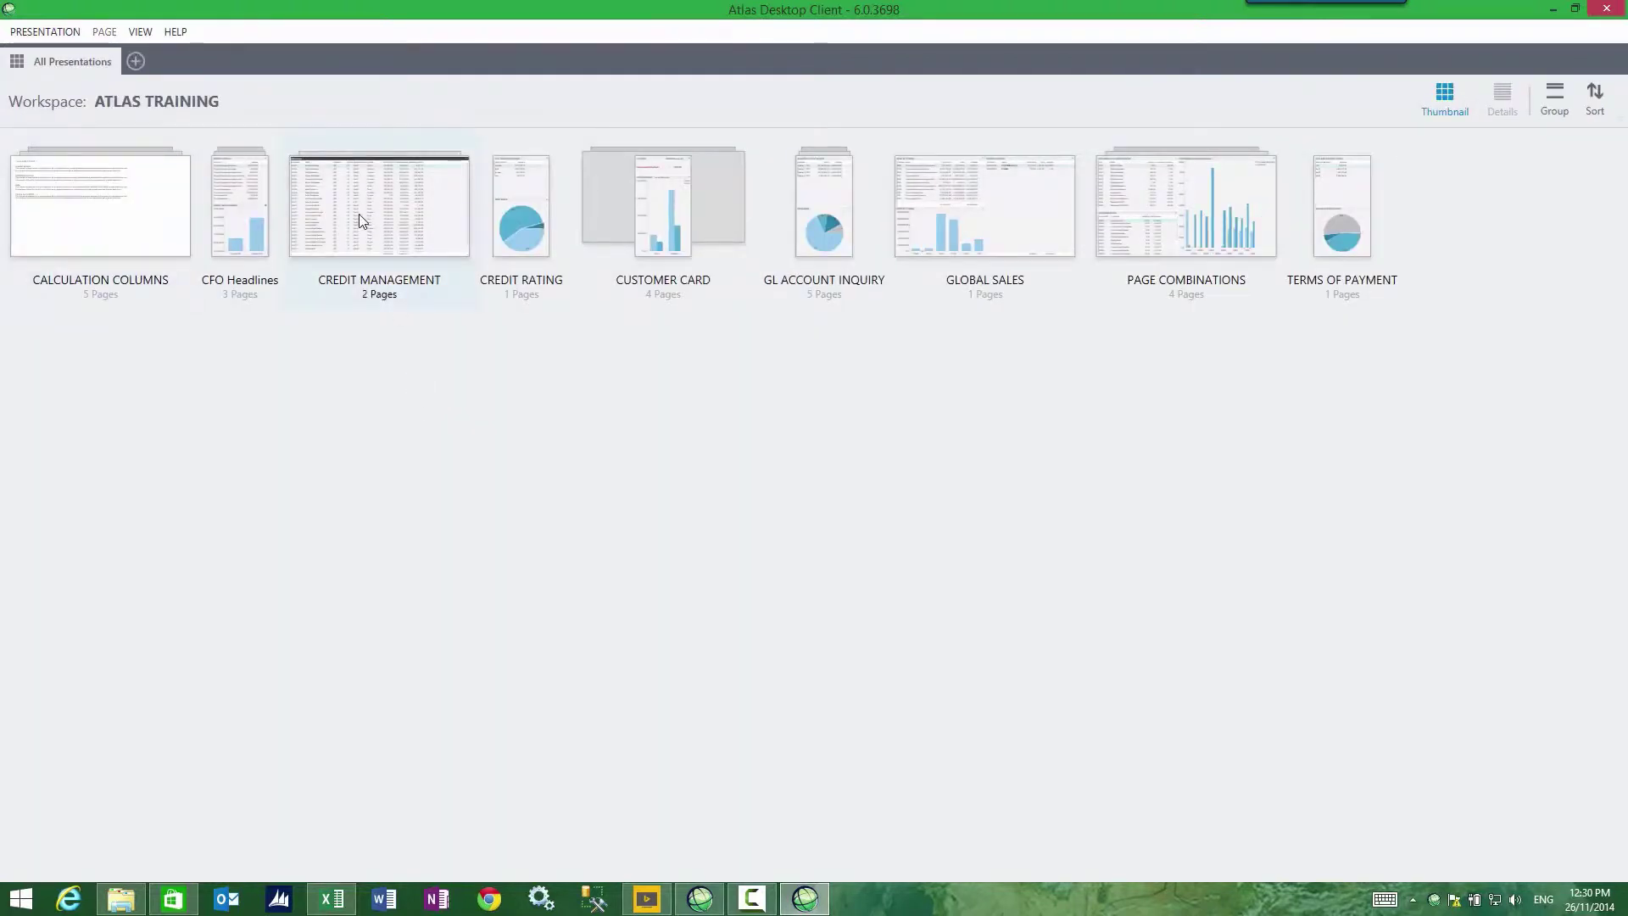
# Open CREDIT MANAGEMENT's CUSTOMER LIST page with the Drill down sidebar on Contoso Retail Portland.
pyautogui.click(359, 214)
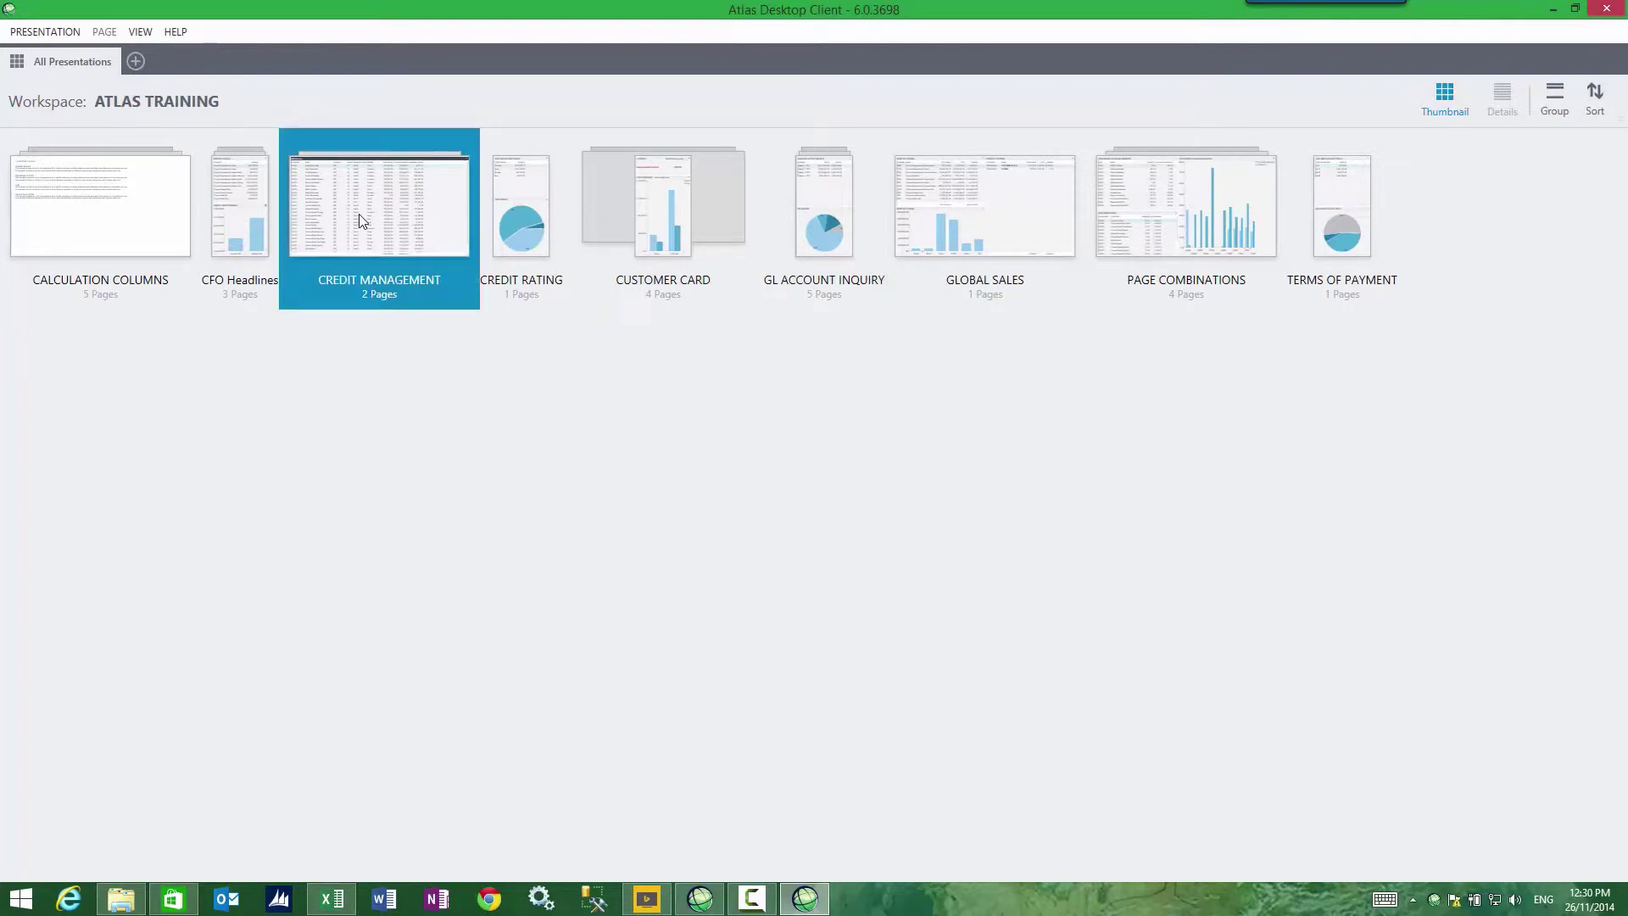
pyautogui.doubleClick(359, 214)
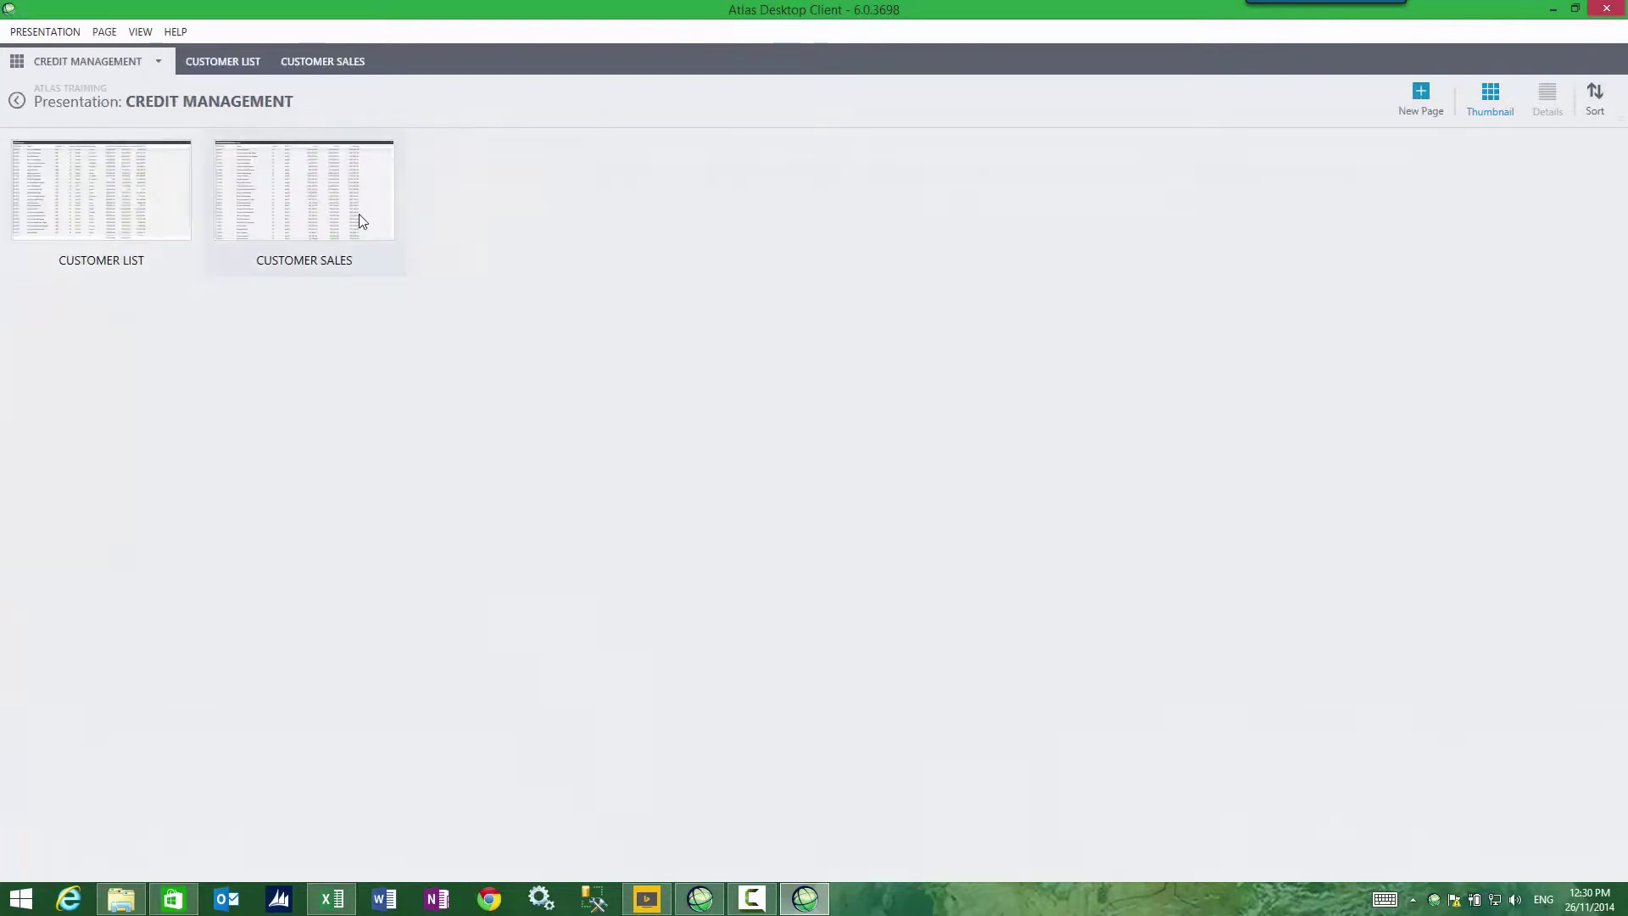
pyautogui.click(116, 201)
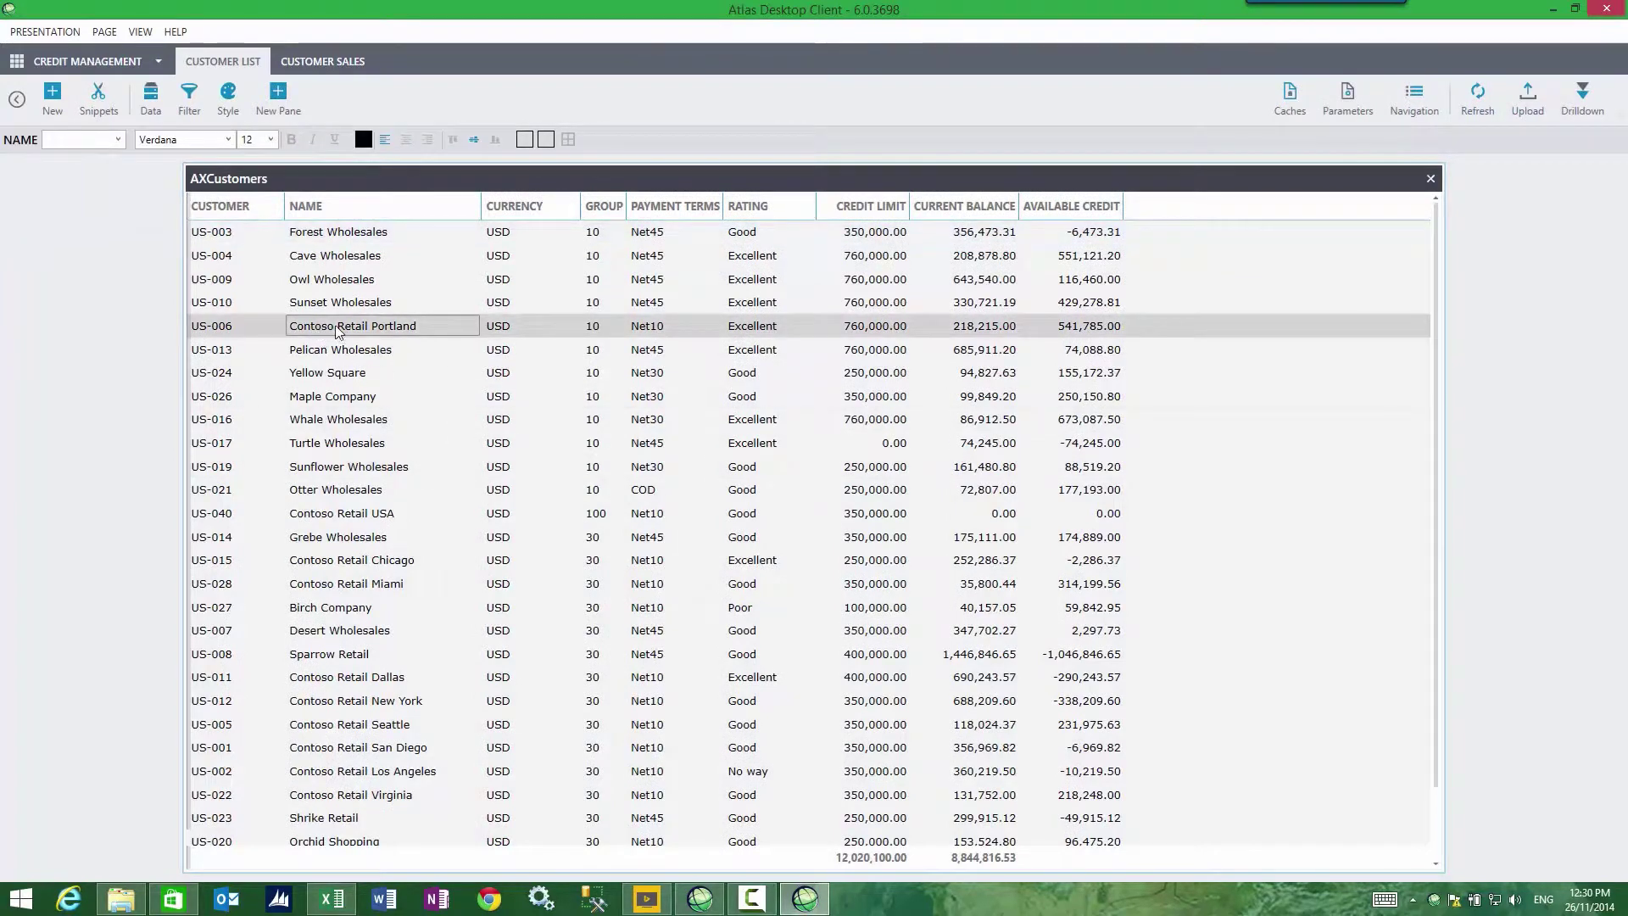
pyautogui.click(1582, 95)
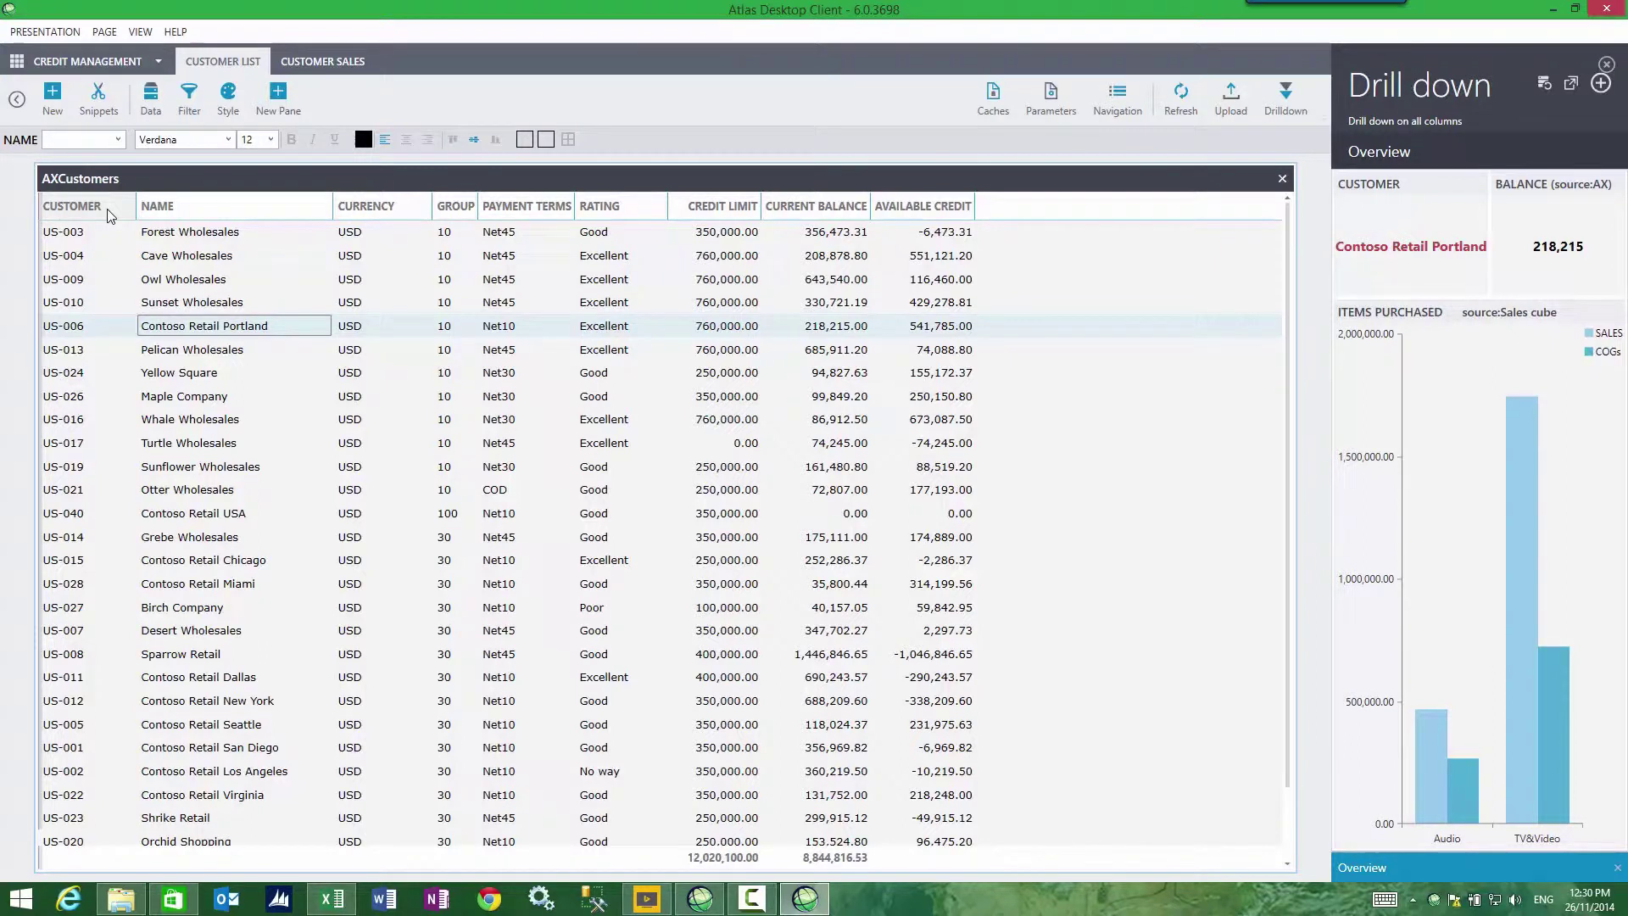
pyautogui.click(69, 373)
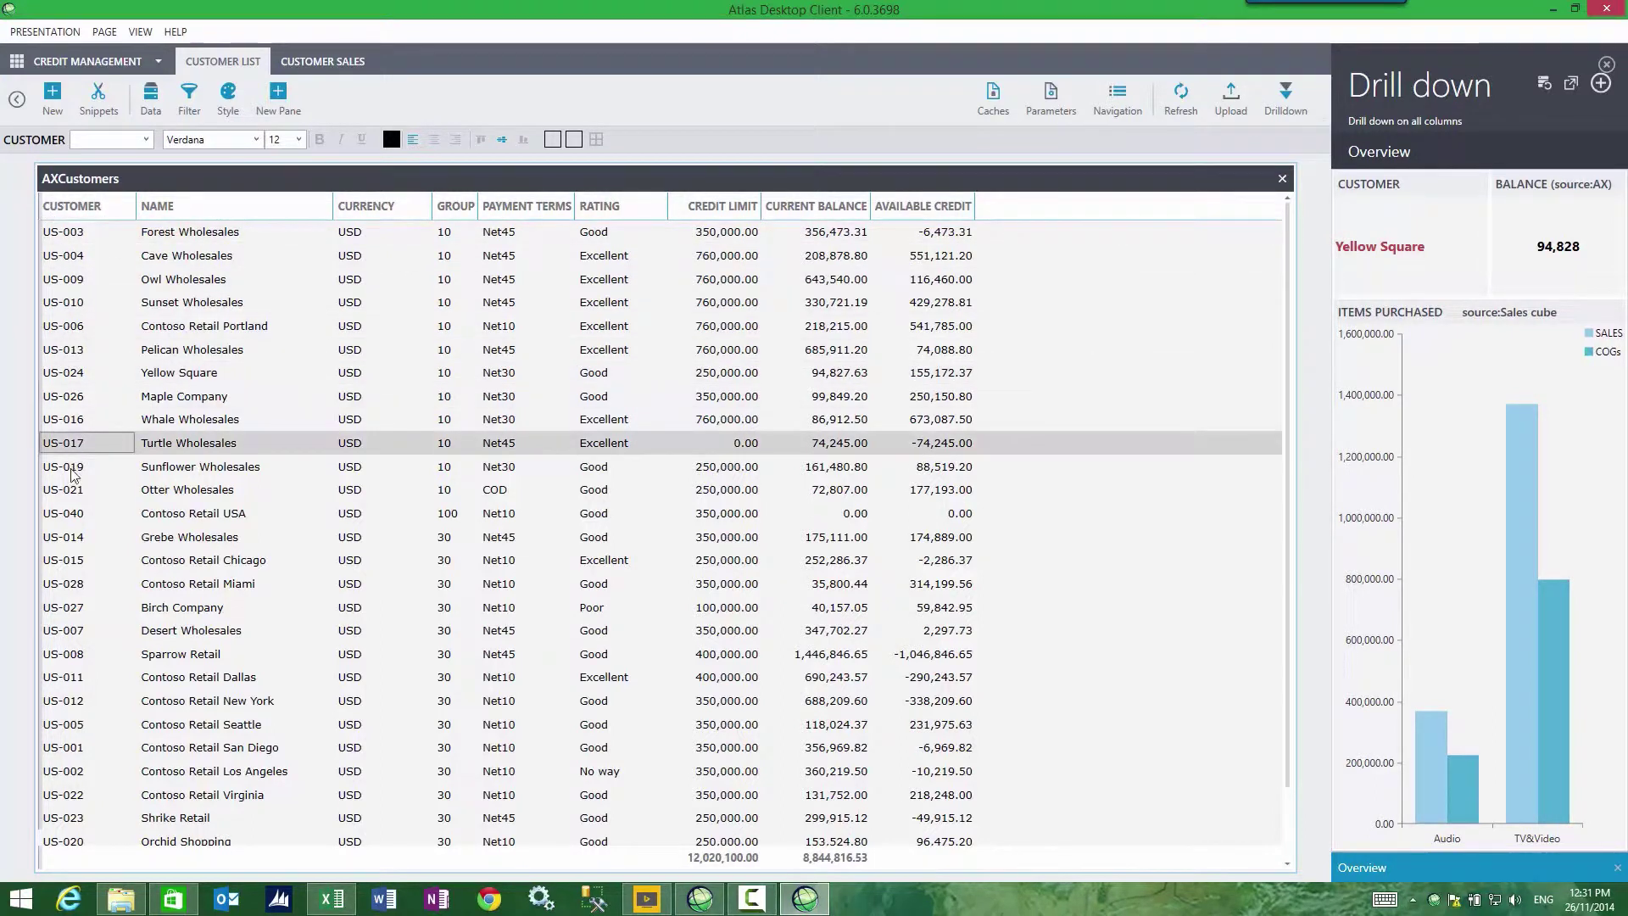
pyautogui.click(72, 491)
pyautogui.click(68, 391)
pyautogui.click(71, 326)
pyautogui.click(73, 279)
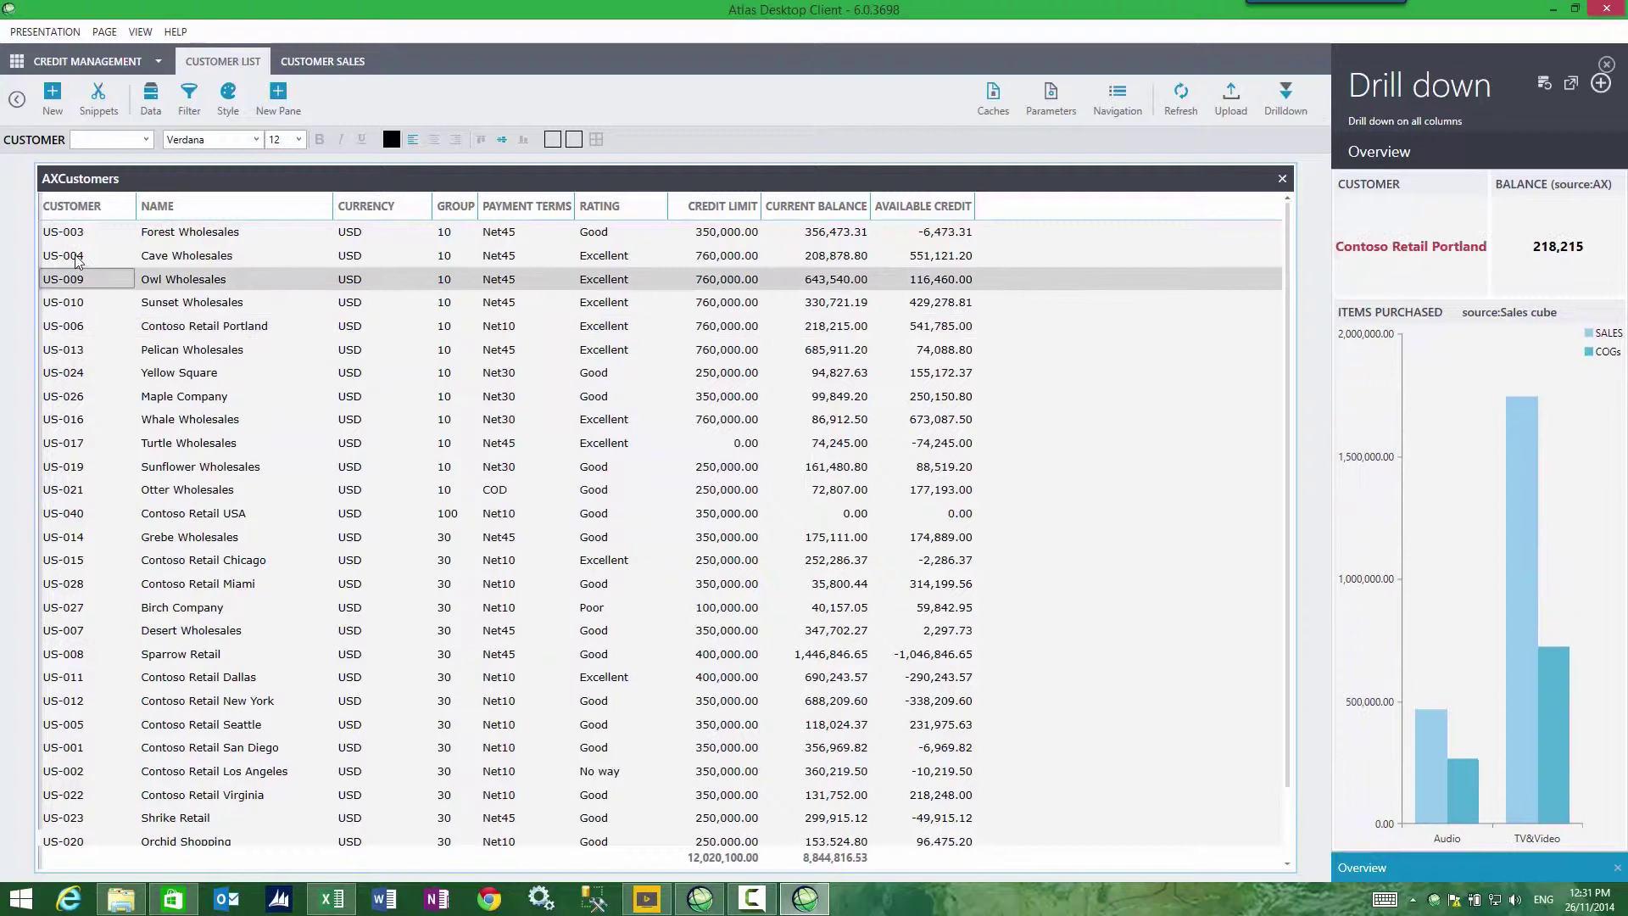
pyautogui.click(78, 256)
pyautogui.click(87, 373)
pyautogui.click(88, 469)
pyautogui.click(74, 334)
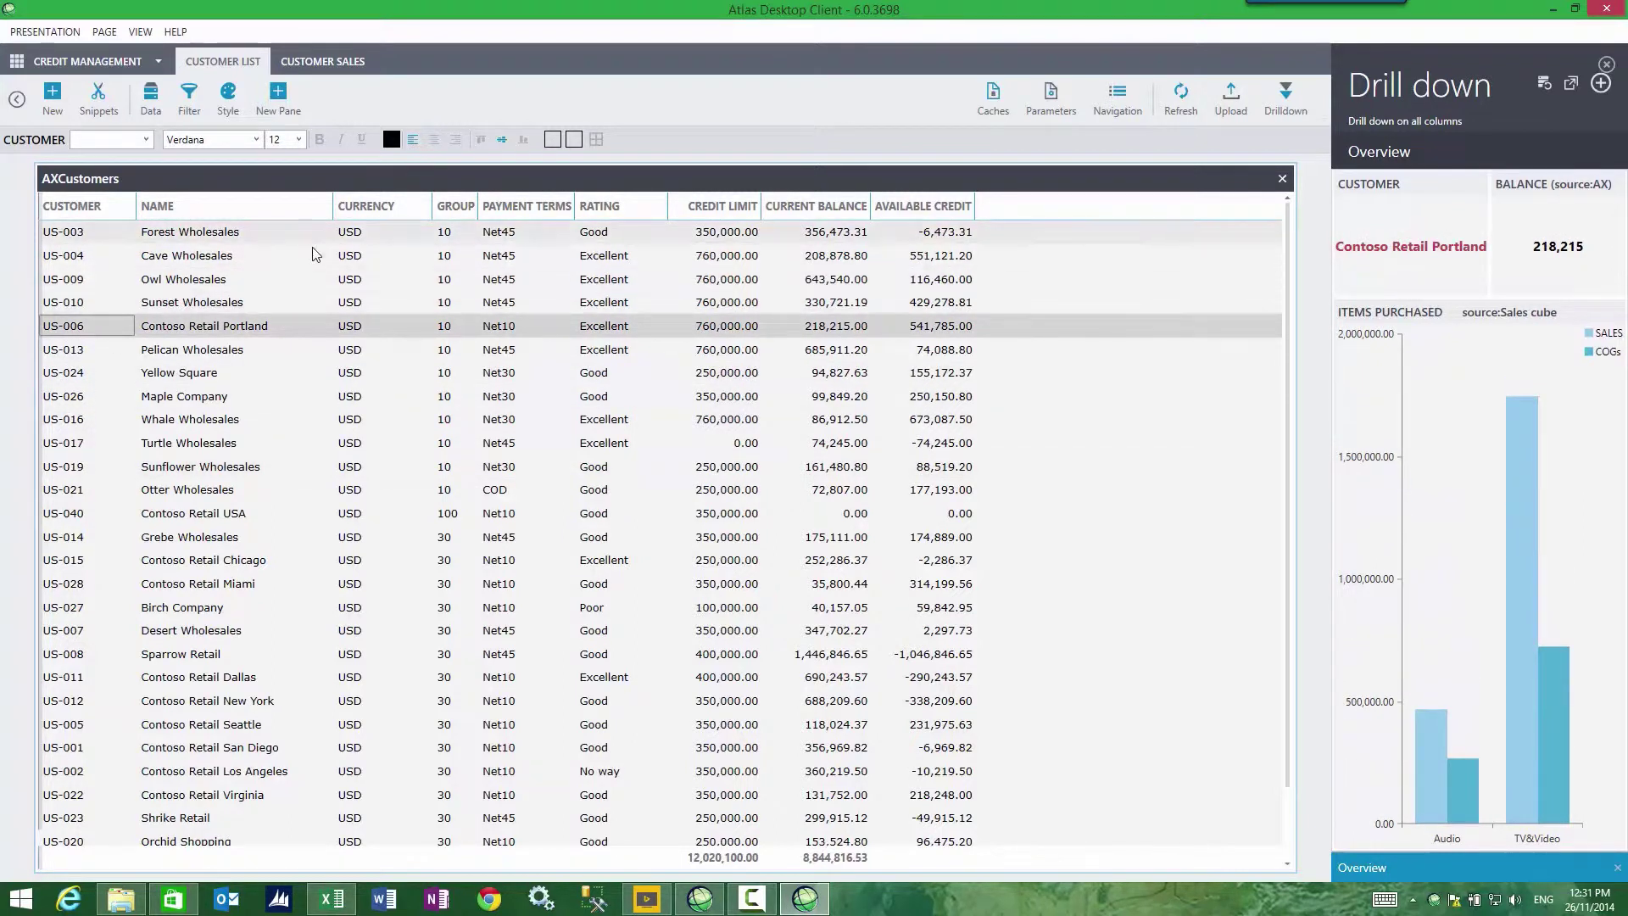
# On the CUSTOMER SALES page, add CUSTOMER CARD from the library as the drill-down.
pyautogui.click(326, 62)
pyautogui.click(135, 355)
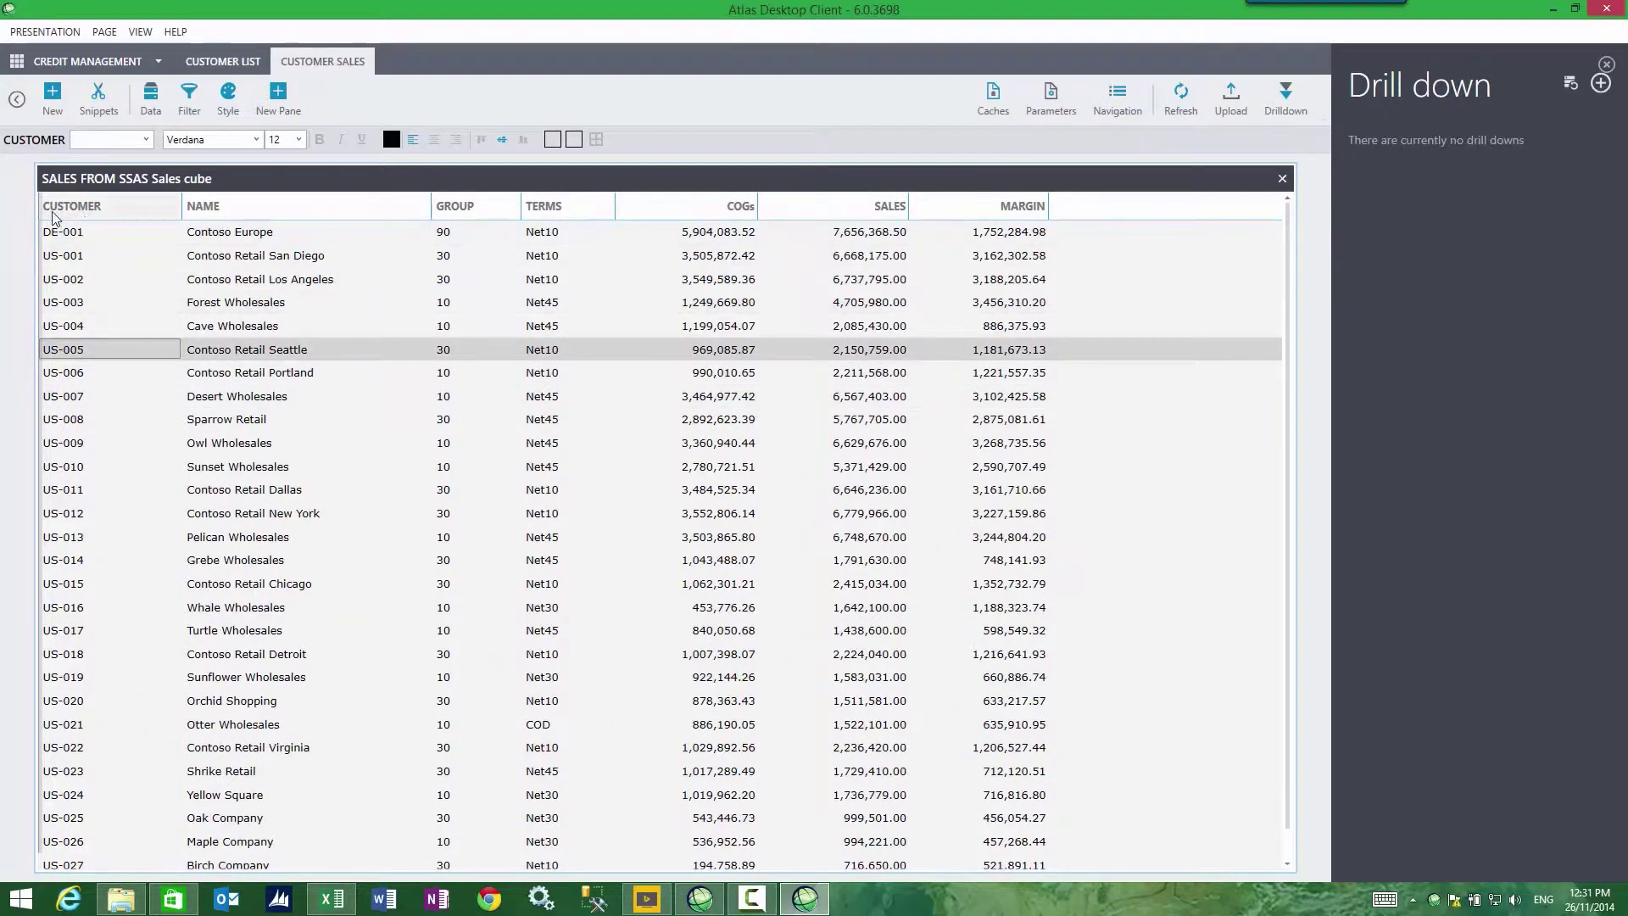
pyautogui.click(1599, 88)
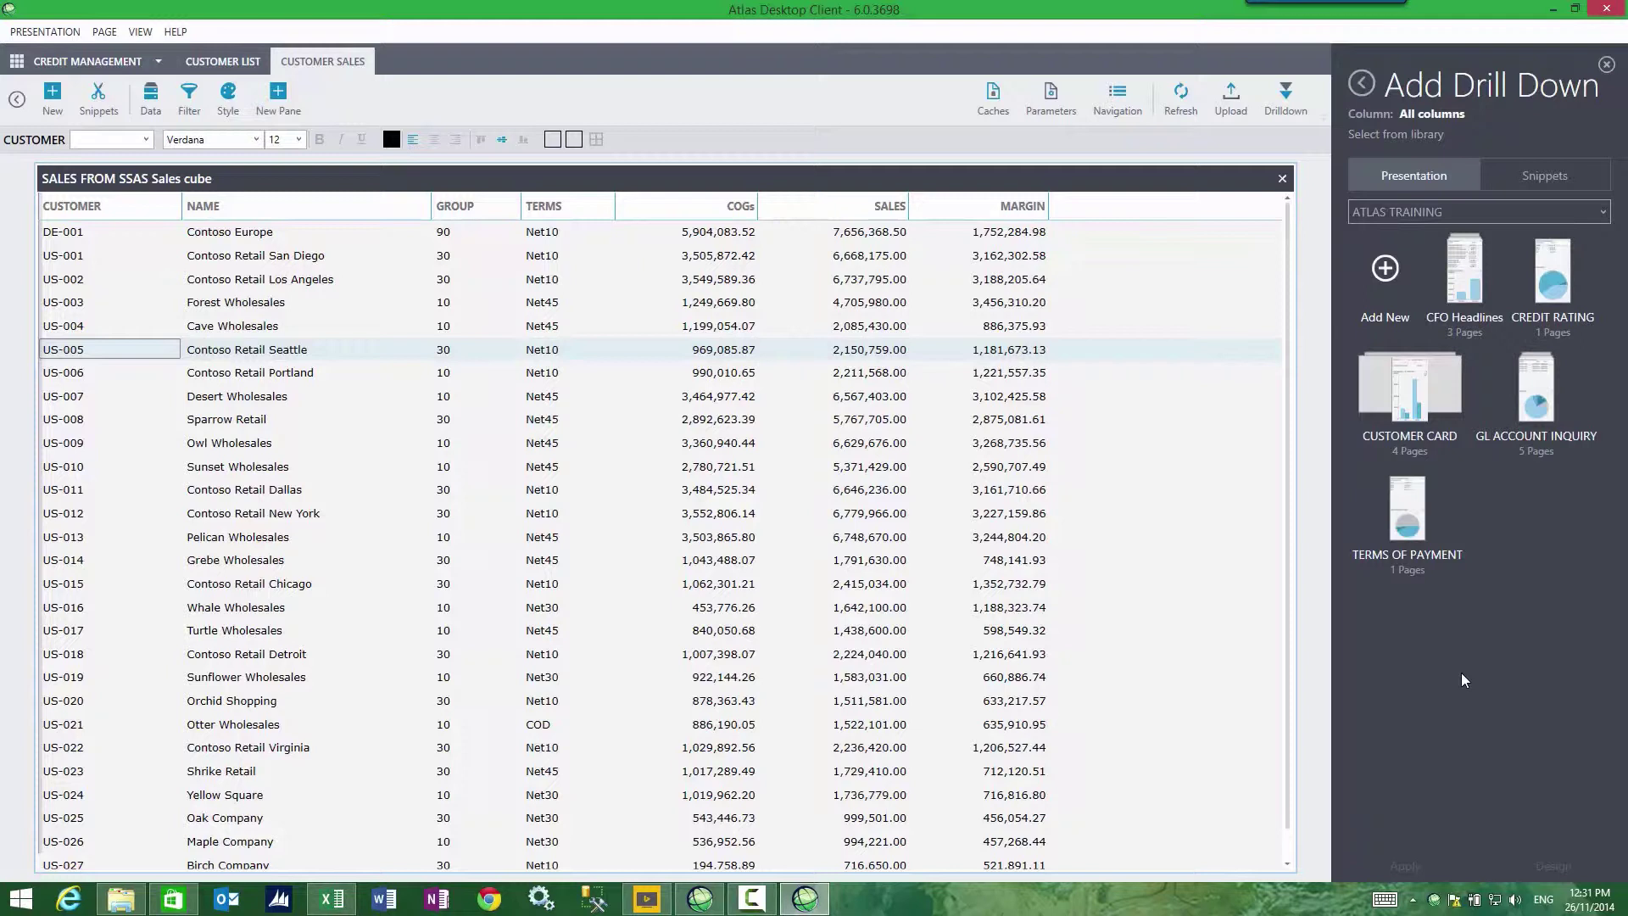
pyautogui.click(1409, 408)
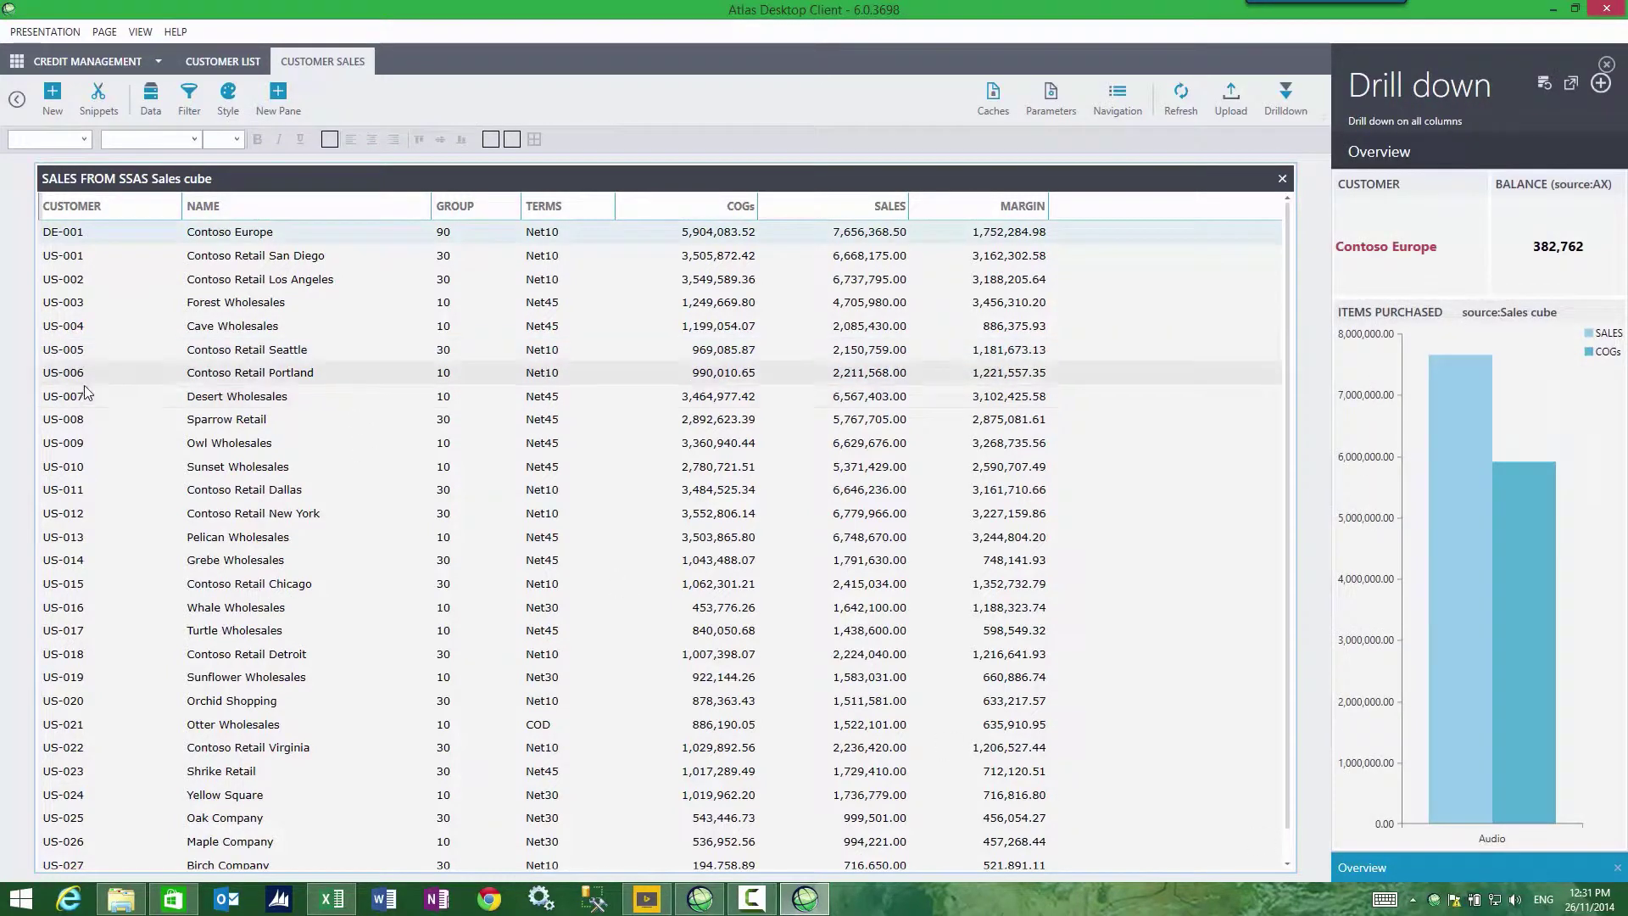
# Test the drill-down on several customers, ending on Contoso Retail Seattle, and show the Data columns.
pyautogui.click(84, 396)
pyautogui.click(84, 466)
pyautogui.click(82, 537)
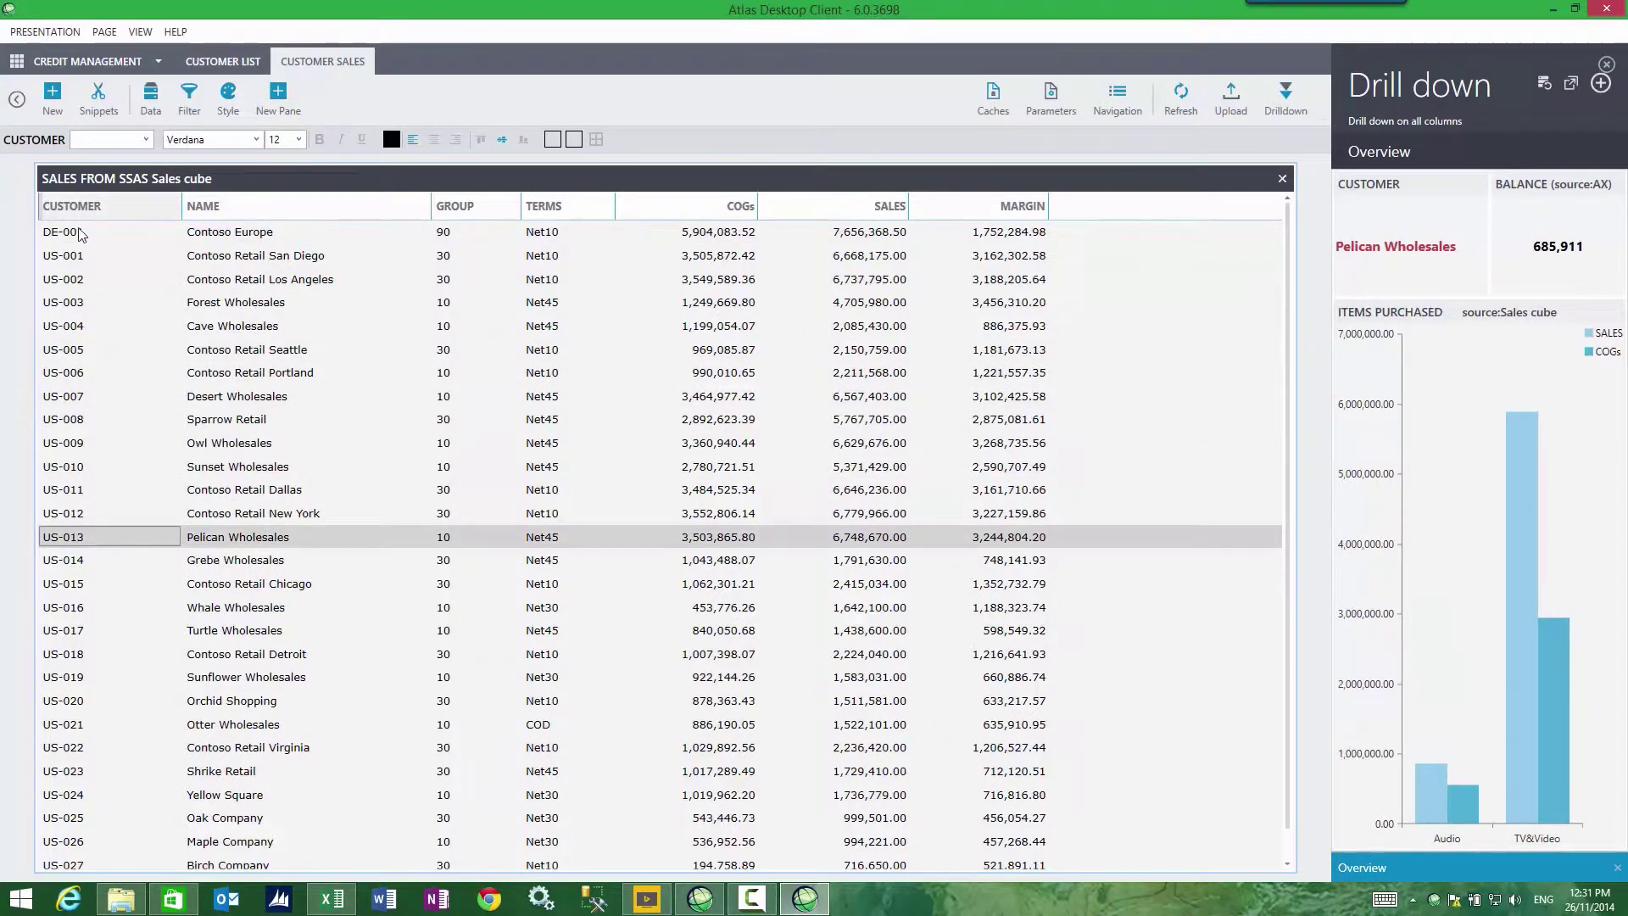
pyautogui.click(81, 303)
pyautogui.click(90, 353)
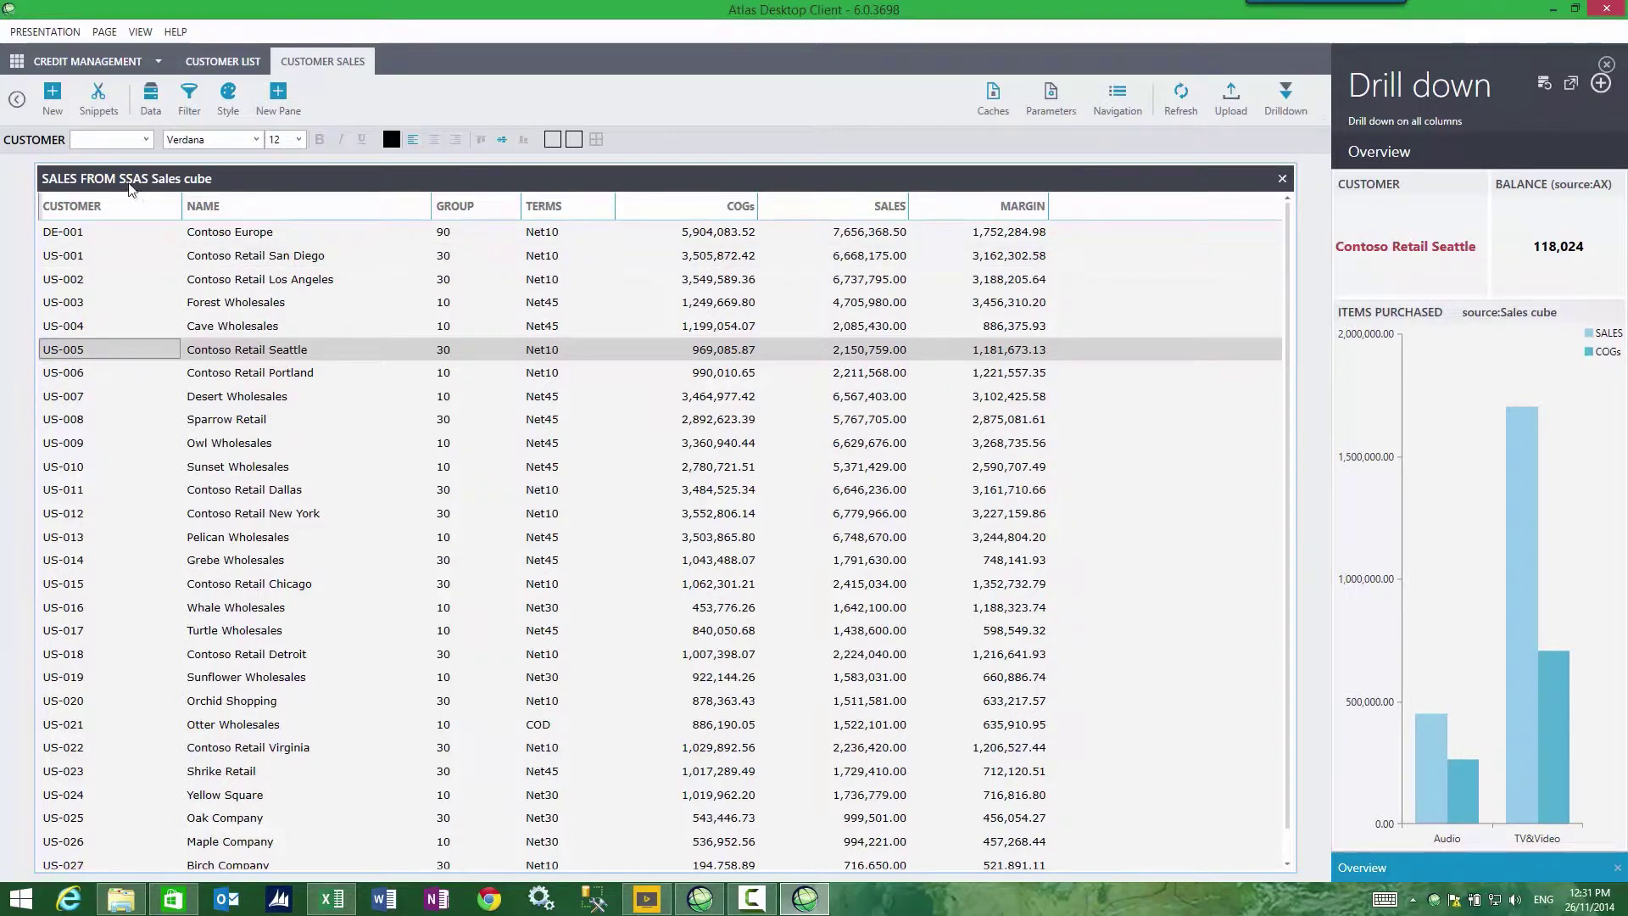
pyautogui.click(154, 103)
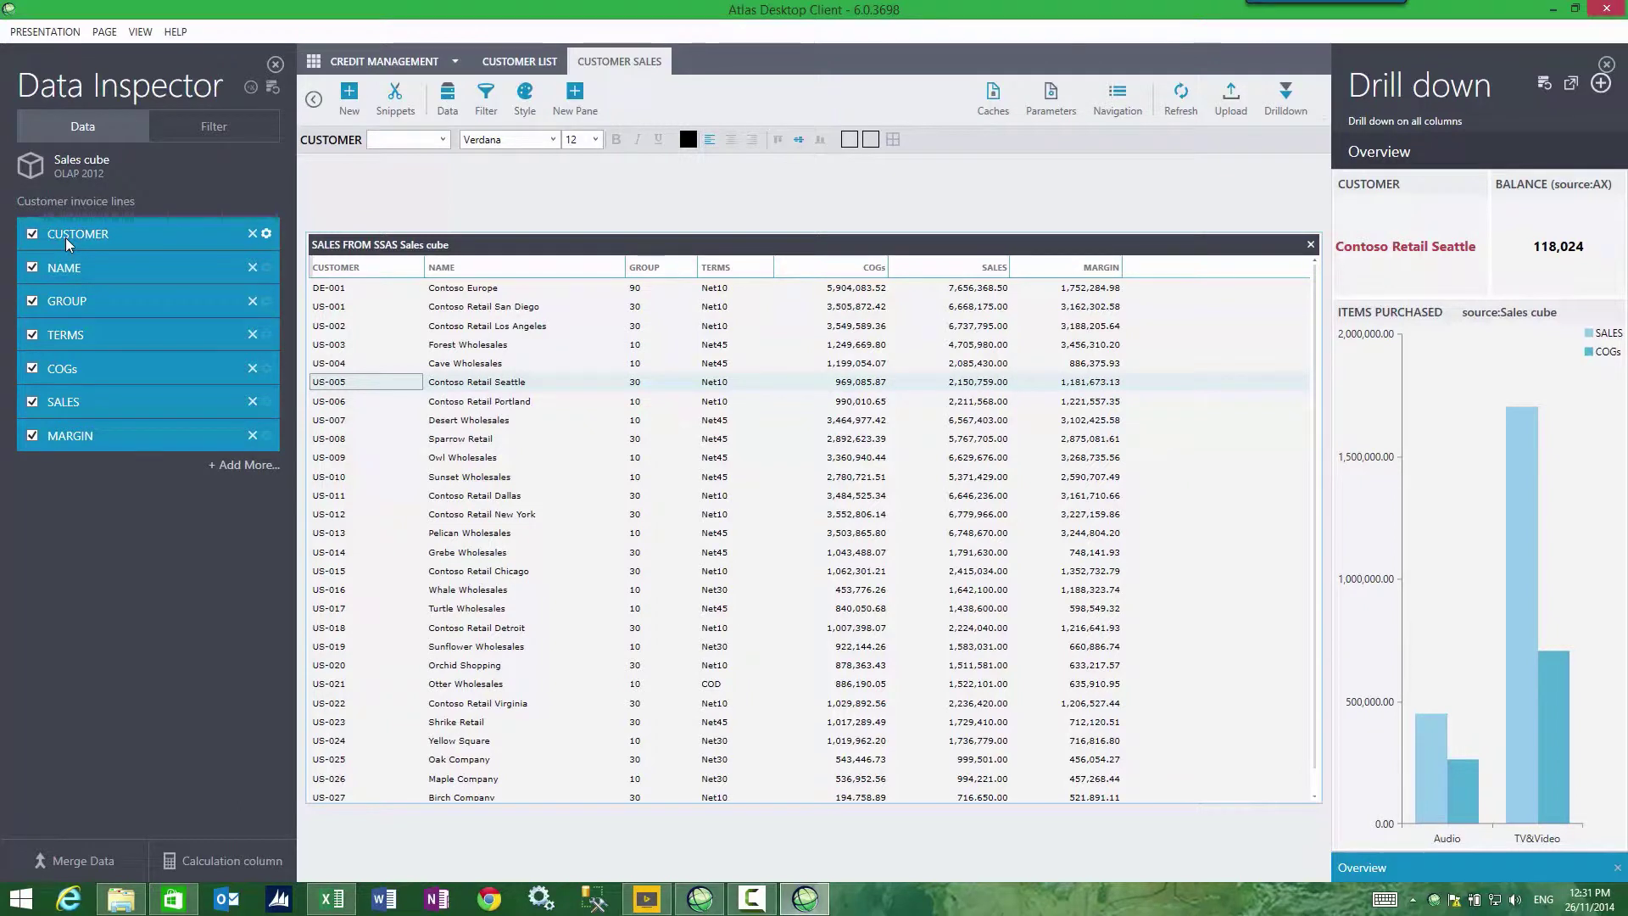
# On CUSTOMER LIST, select Sunset Wholesales and US-010, then reopen the AXCustomers data columns.
pyautogui.click(520, 62)
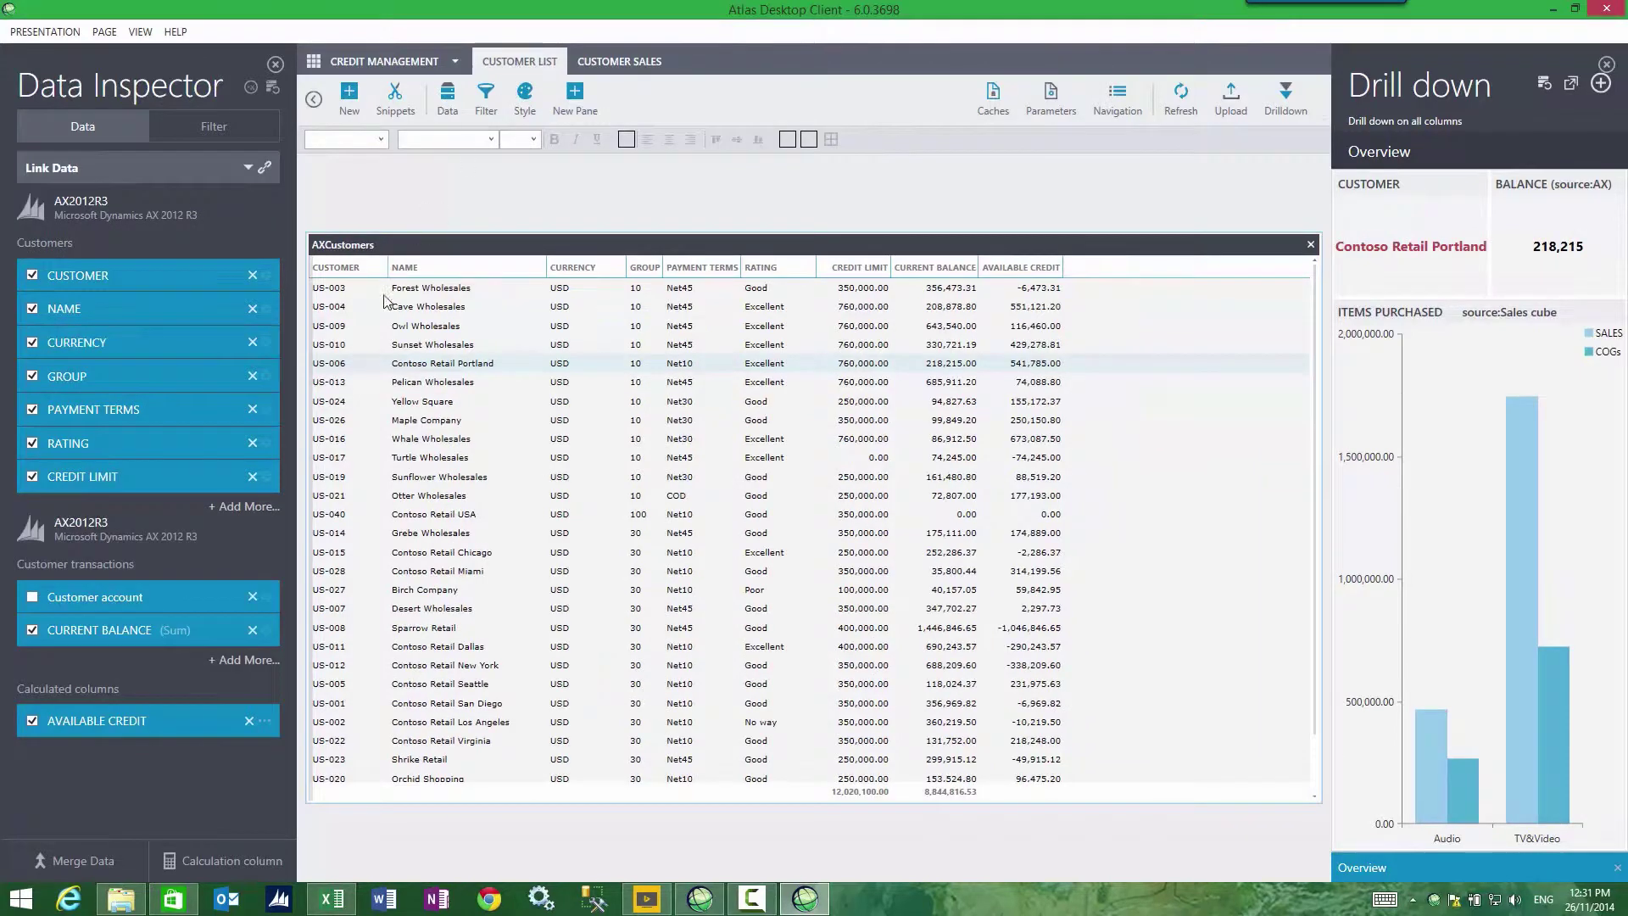
pyautogui.click(432, 344)
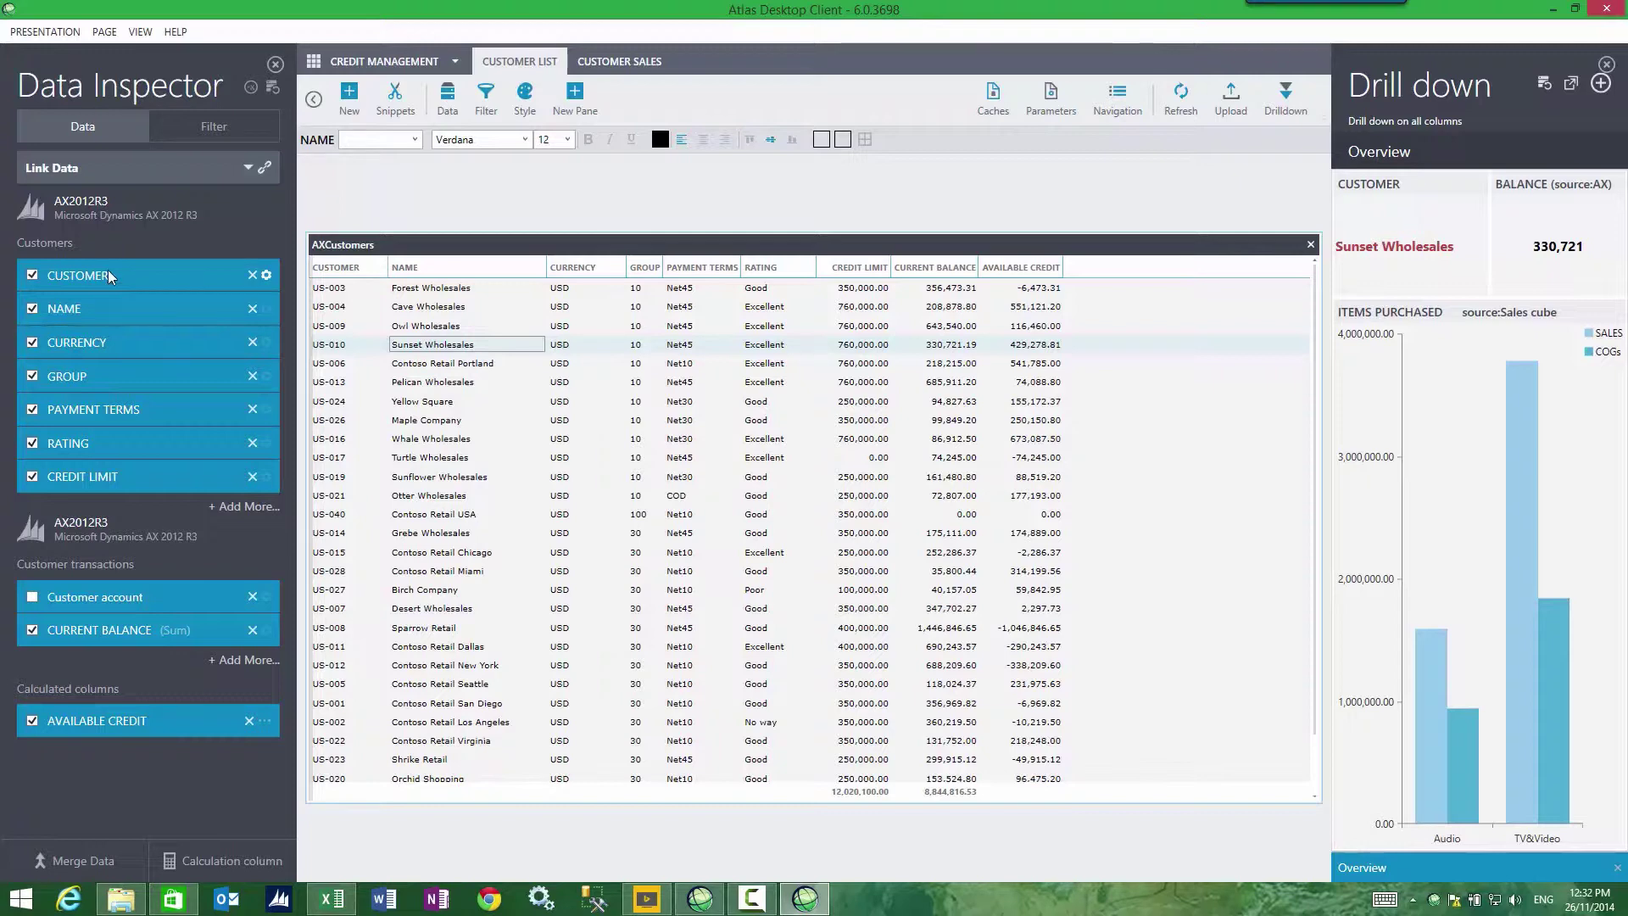
pyautogui.click(276, 65)
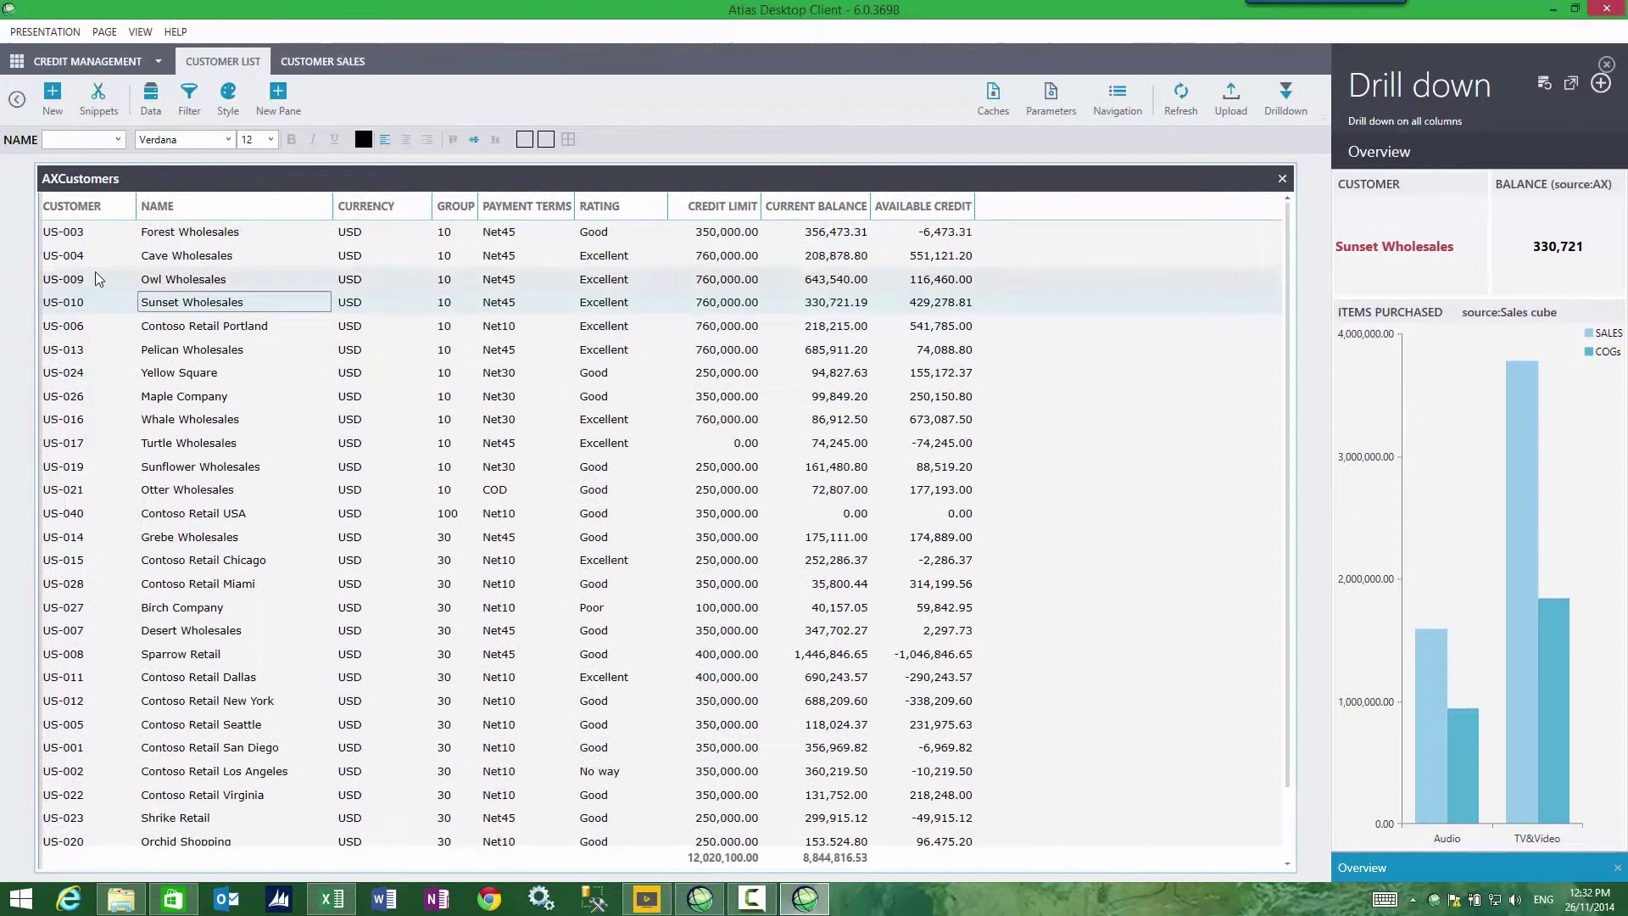
pyautogui.click(106, 301)
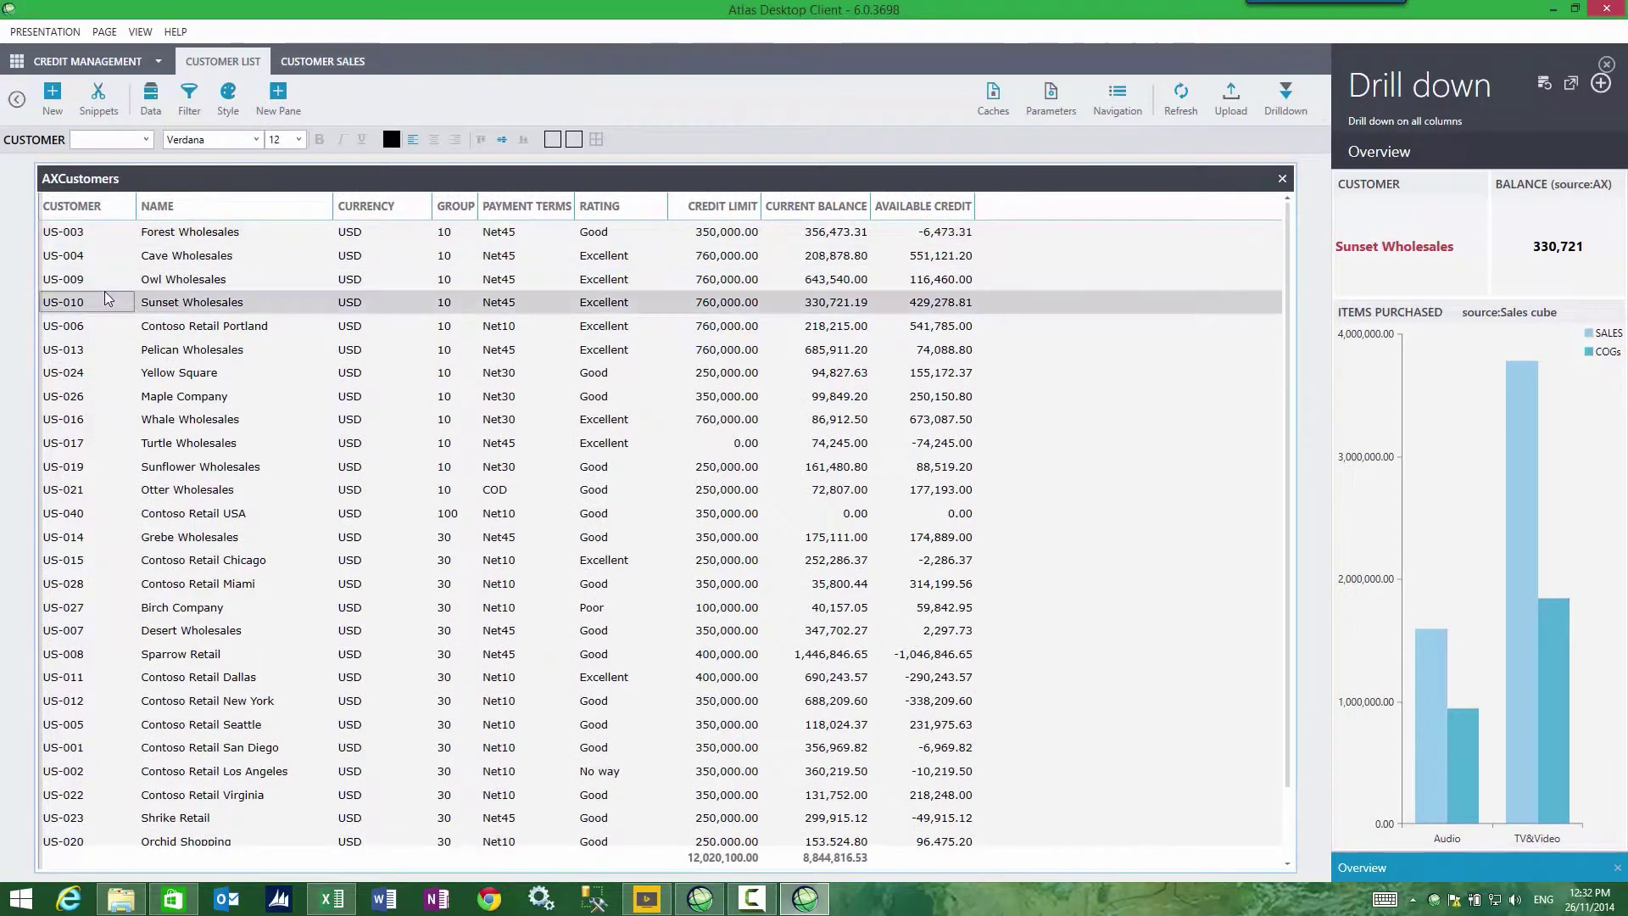
pyautogui.click(150, 100)
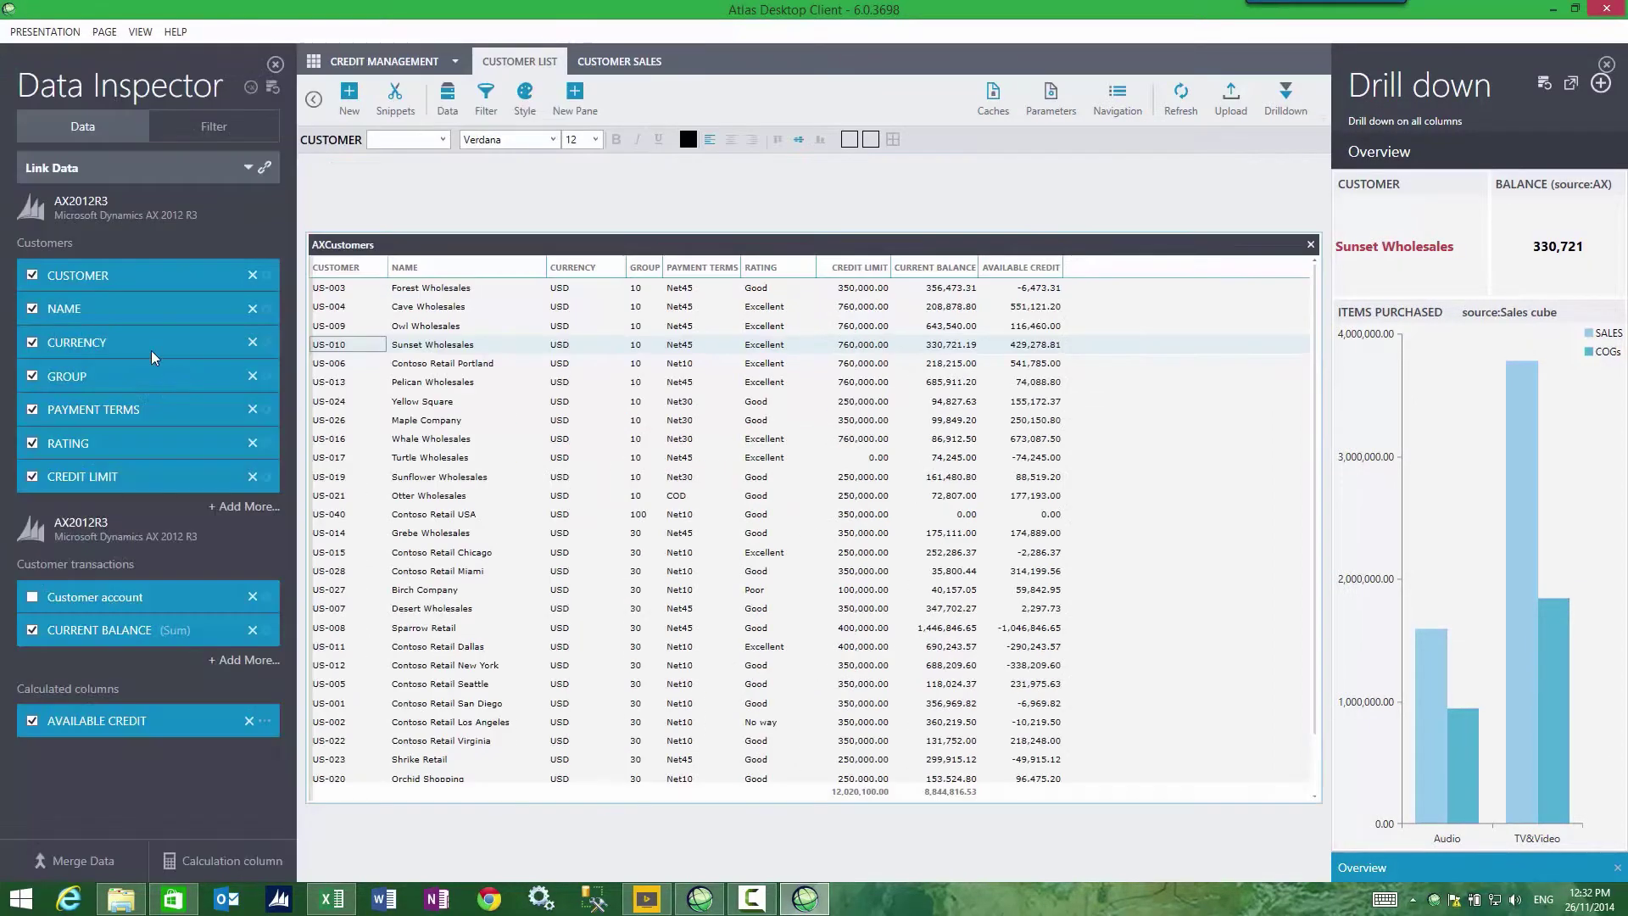
# Rename the CUSTOMER column to ACCOUNTNUM in the Data Inspector.
pyautogui.doubleClick(94, 282)
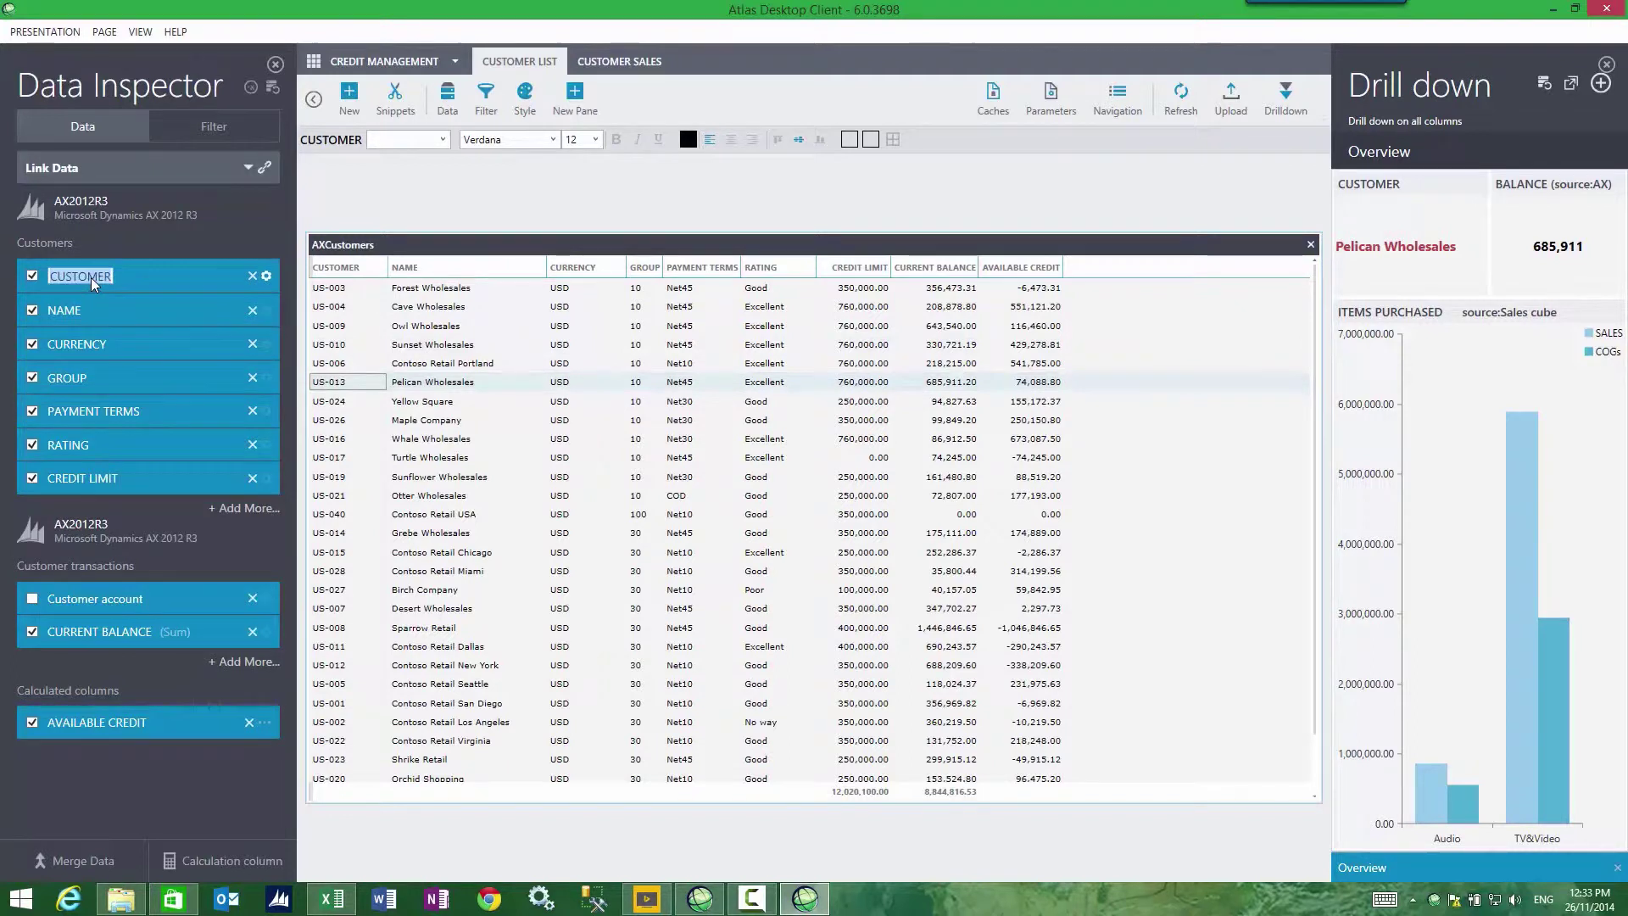
pyautogui.write('ACCOUNTNUM')
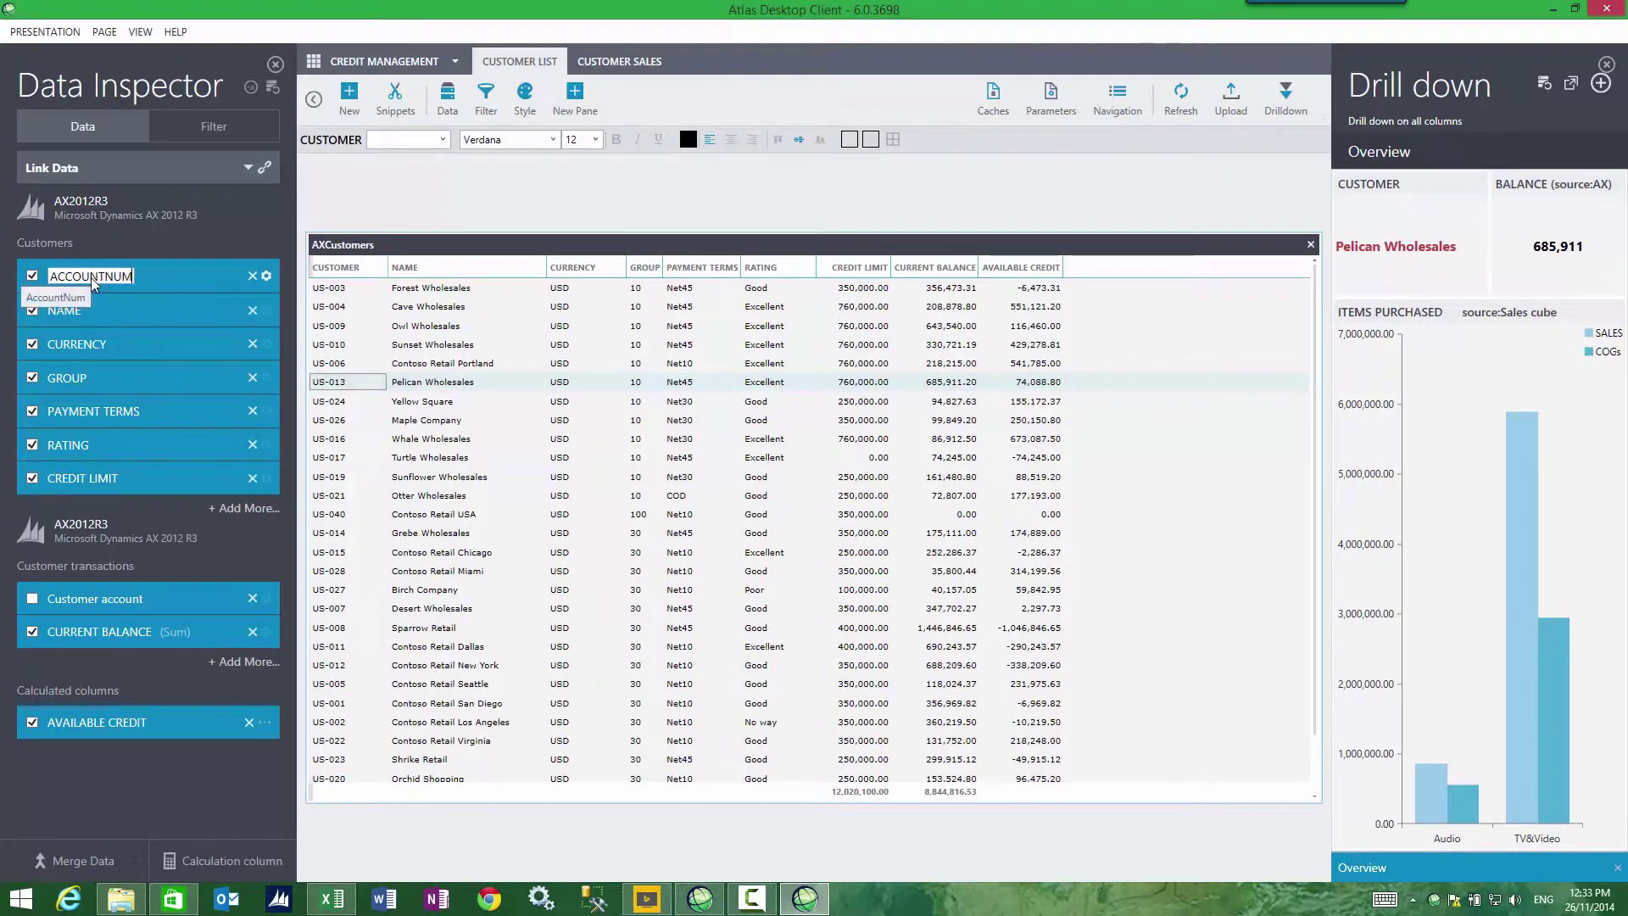
pyautogui.press('Return')
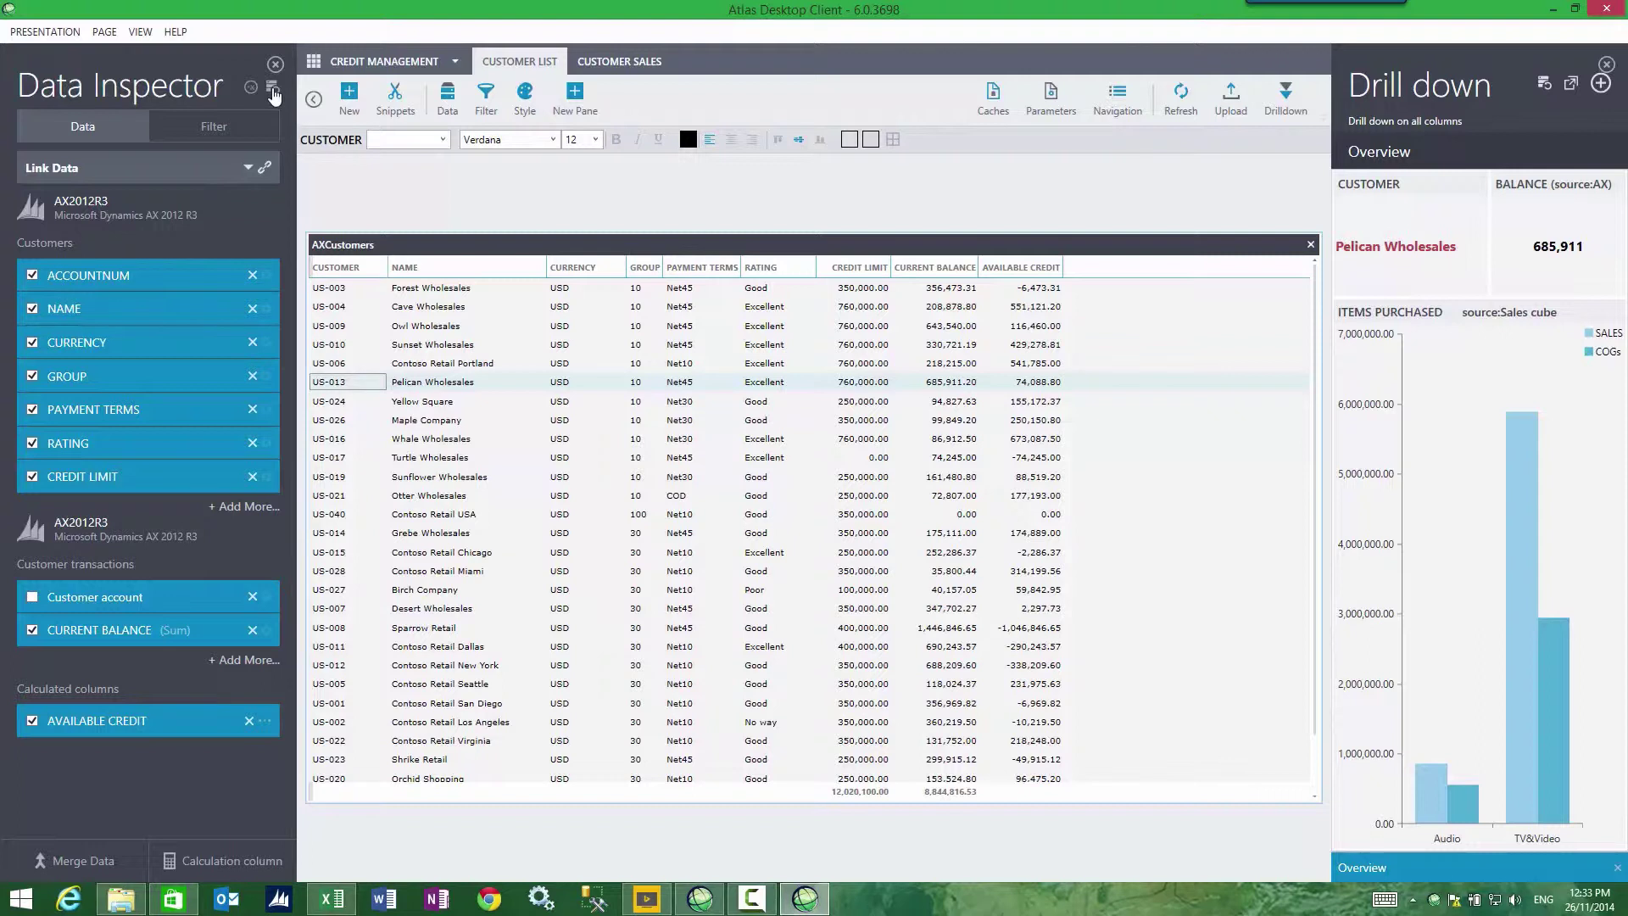
# Click through customer rows from US-010 to Pelican Wholesales to confirm the drill-down still follows.
pyautogui.click(329, 345)
pyautogui.click(332, 382)
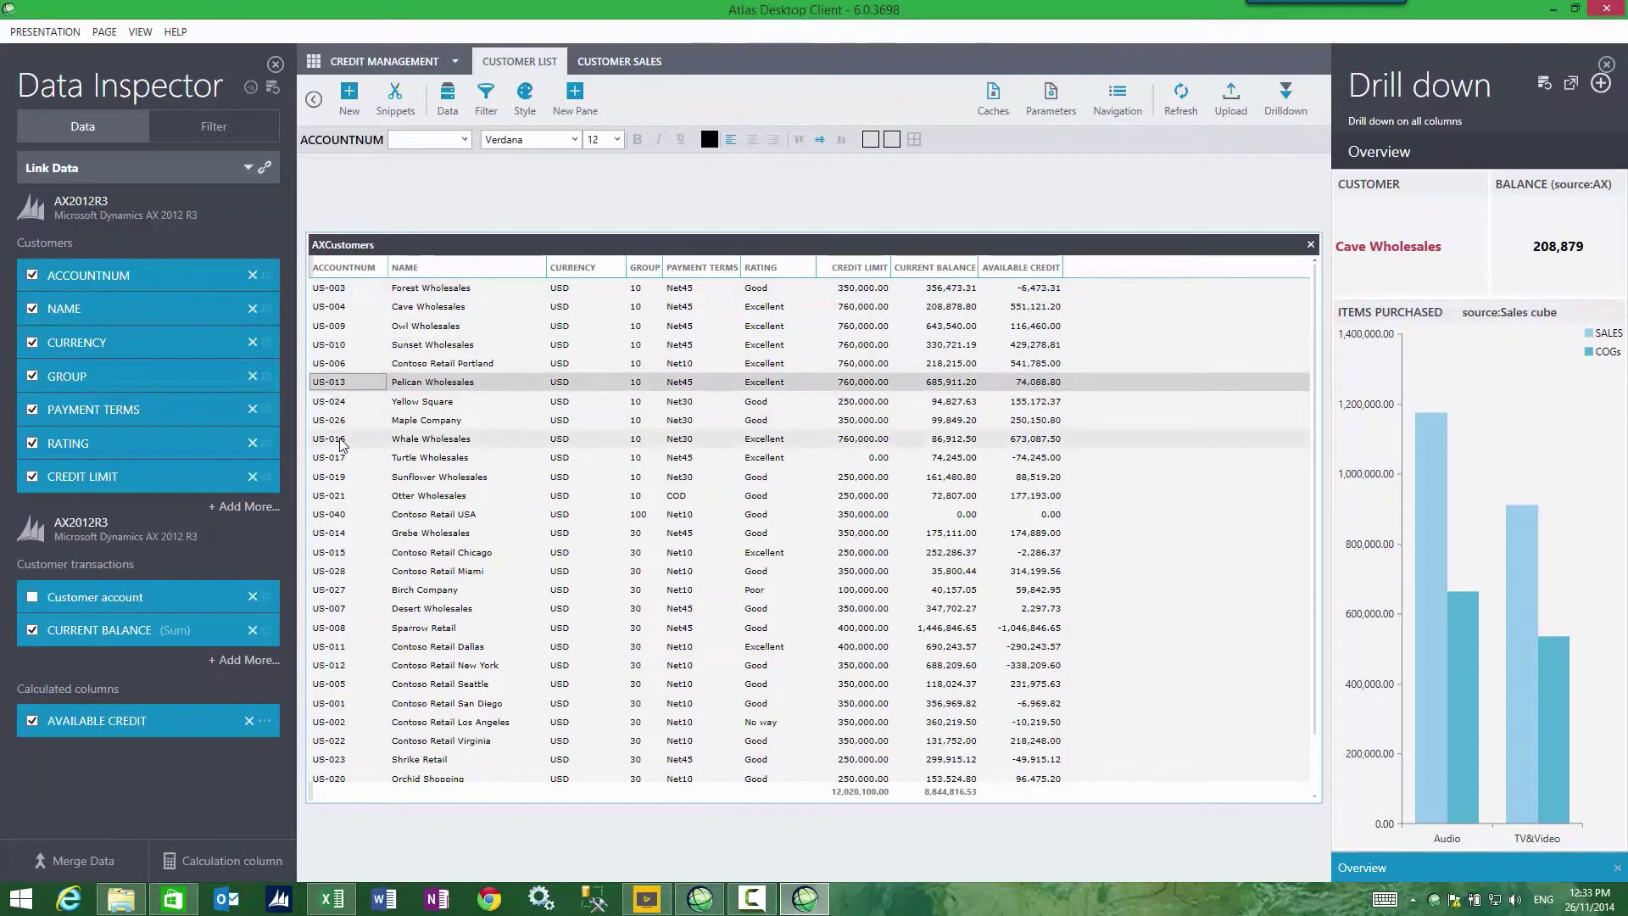
pyautogui.click(335, 439)
pyautogui.click(339, 477)
pyautogui.click(355, 534)
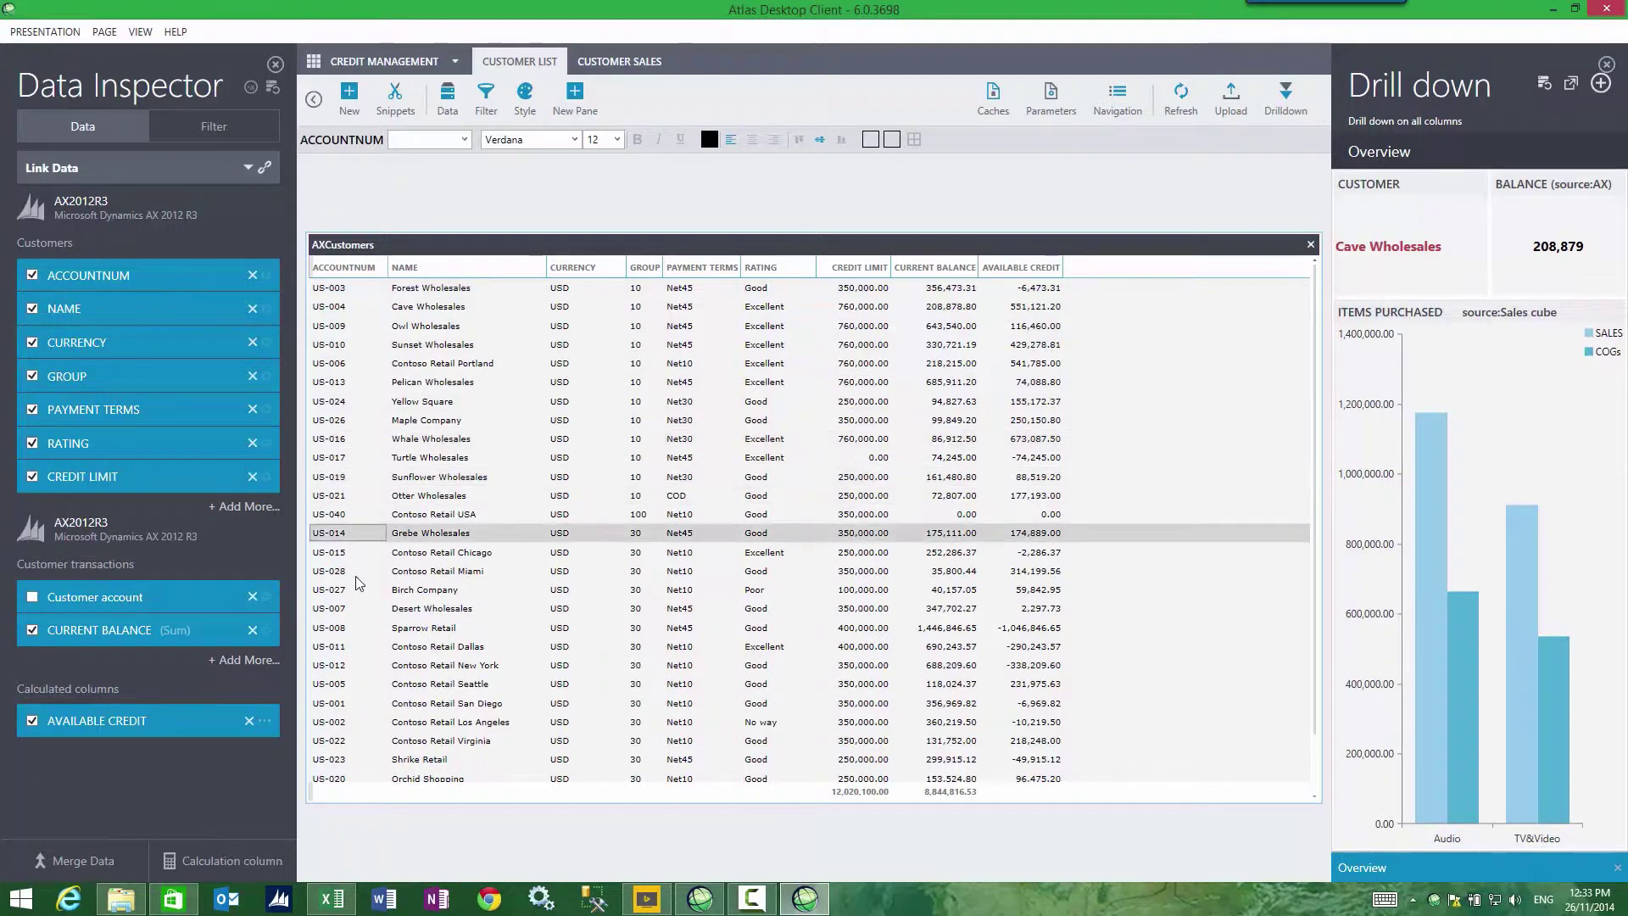
pyautogui.click(354, 590)
pyautogui.click(343, 627)
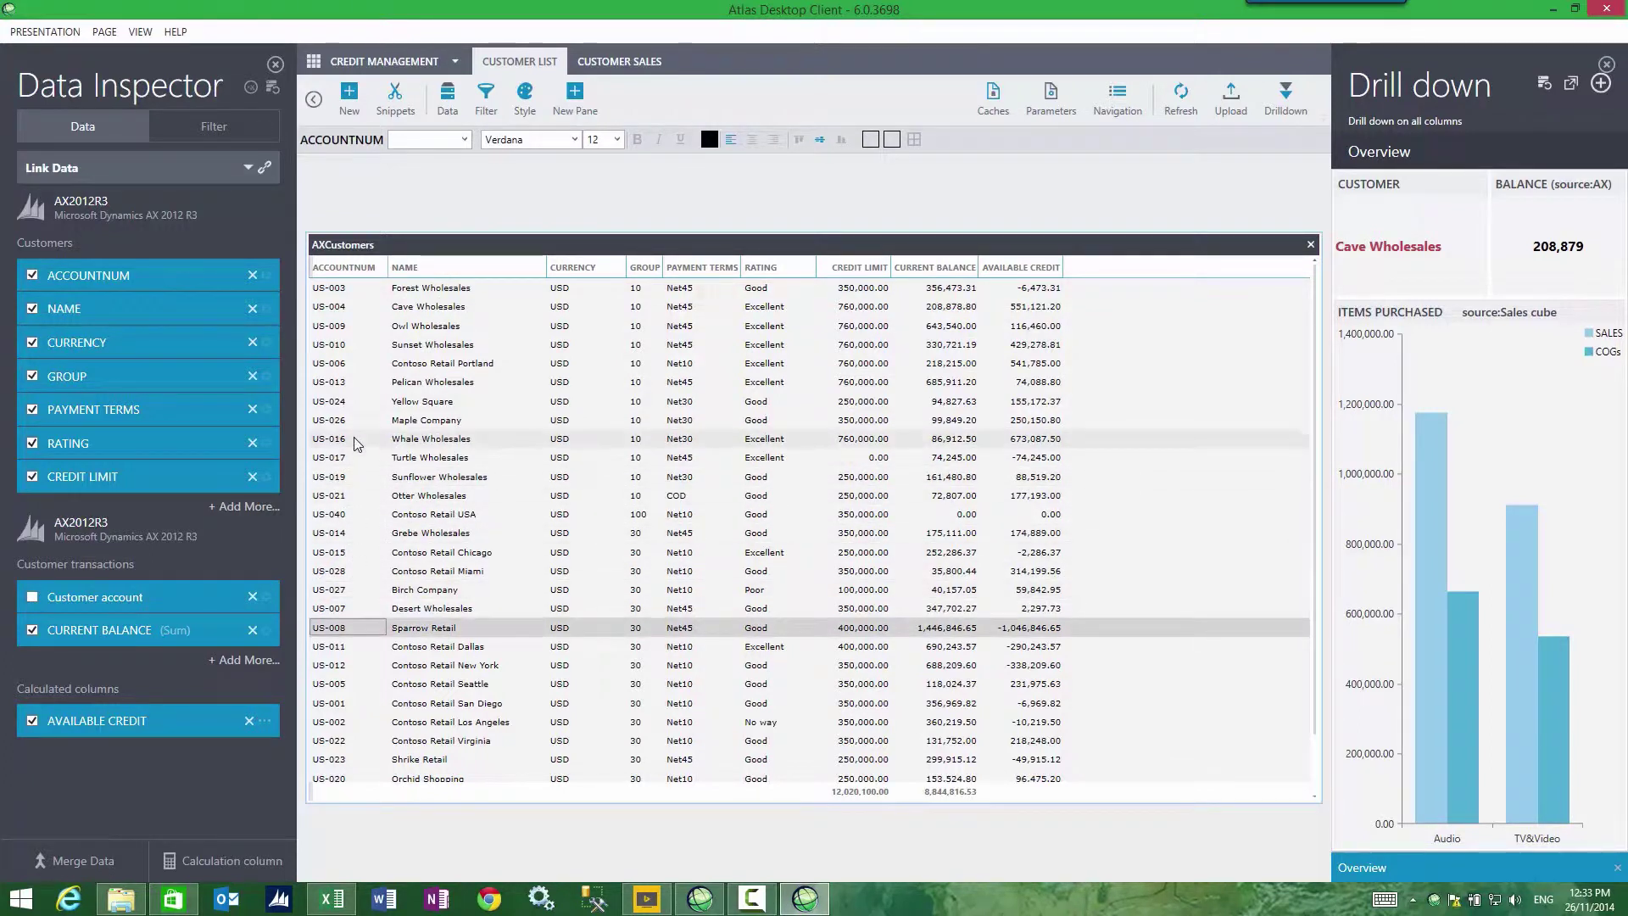
pyautogui.click(356, 439)
pyautogui.click(344, 381)
pyautogui.click(343, 331)
pyautogui.click(337, 384)
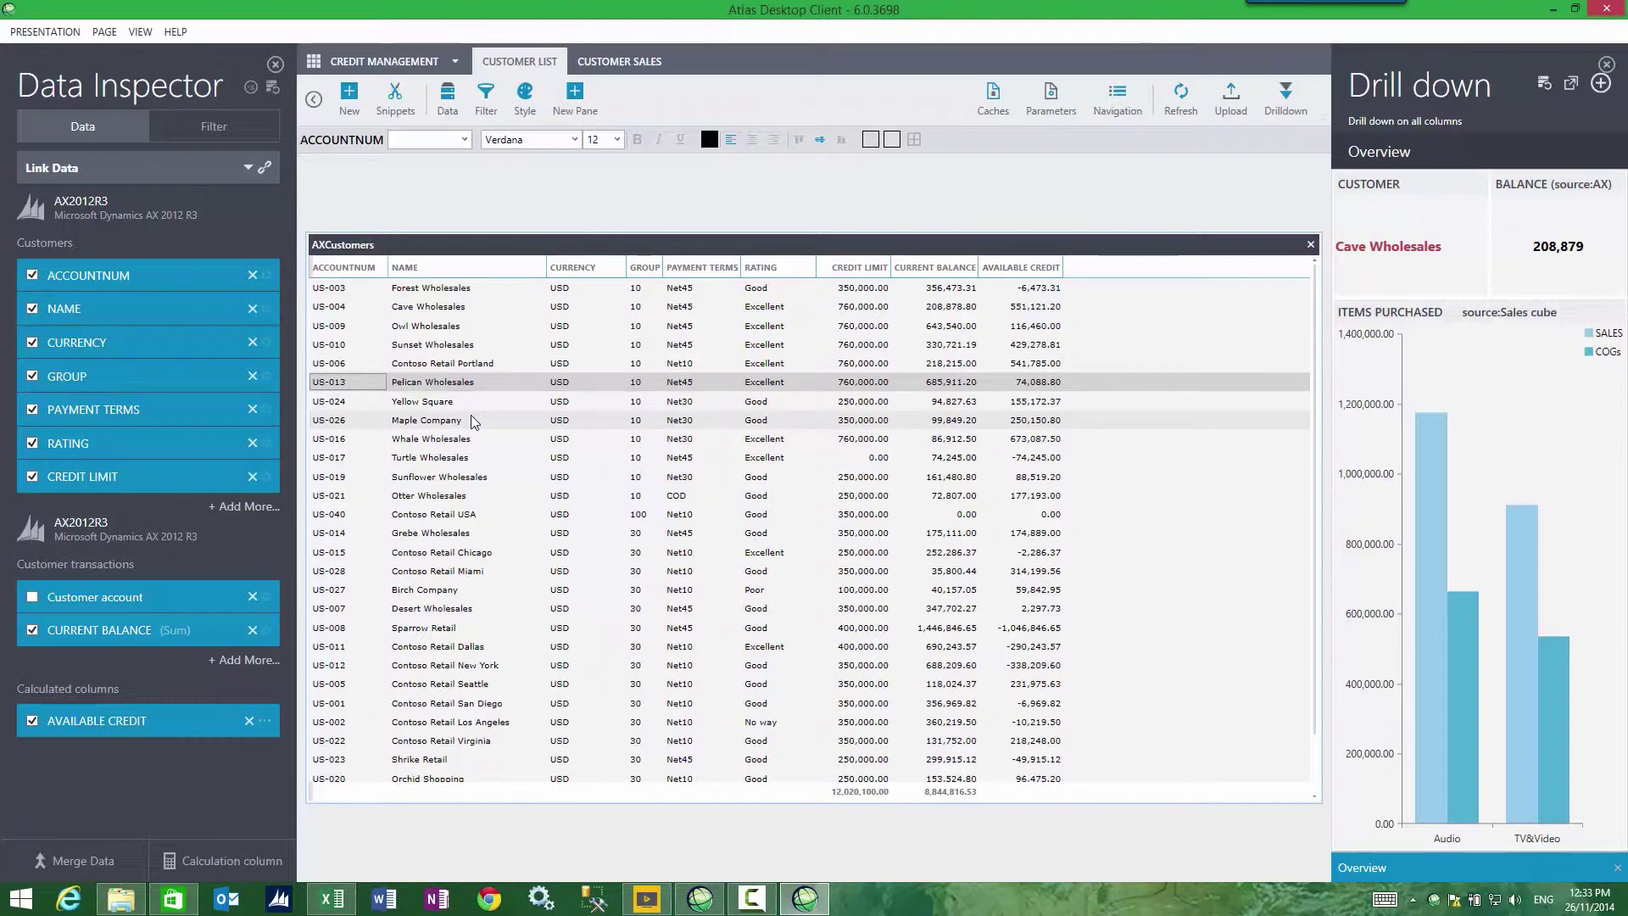
# Pop out the Cave Wholesales drill-down dashboard, view its parameter properties, then close both.
pyautogui.click(1460, 248)
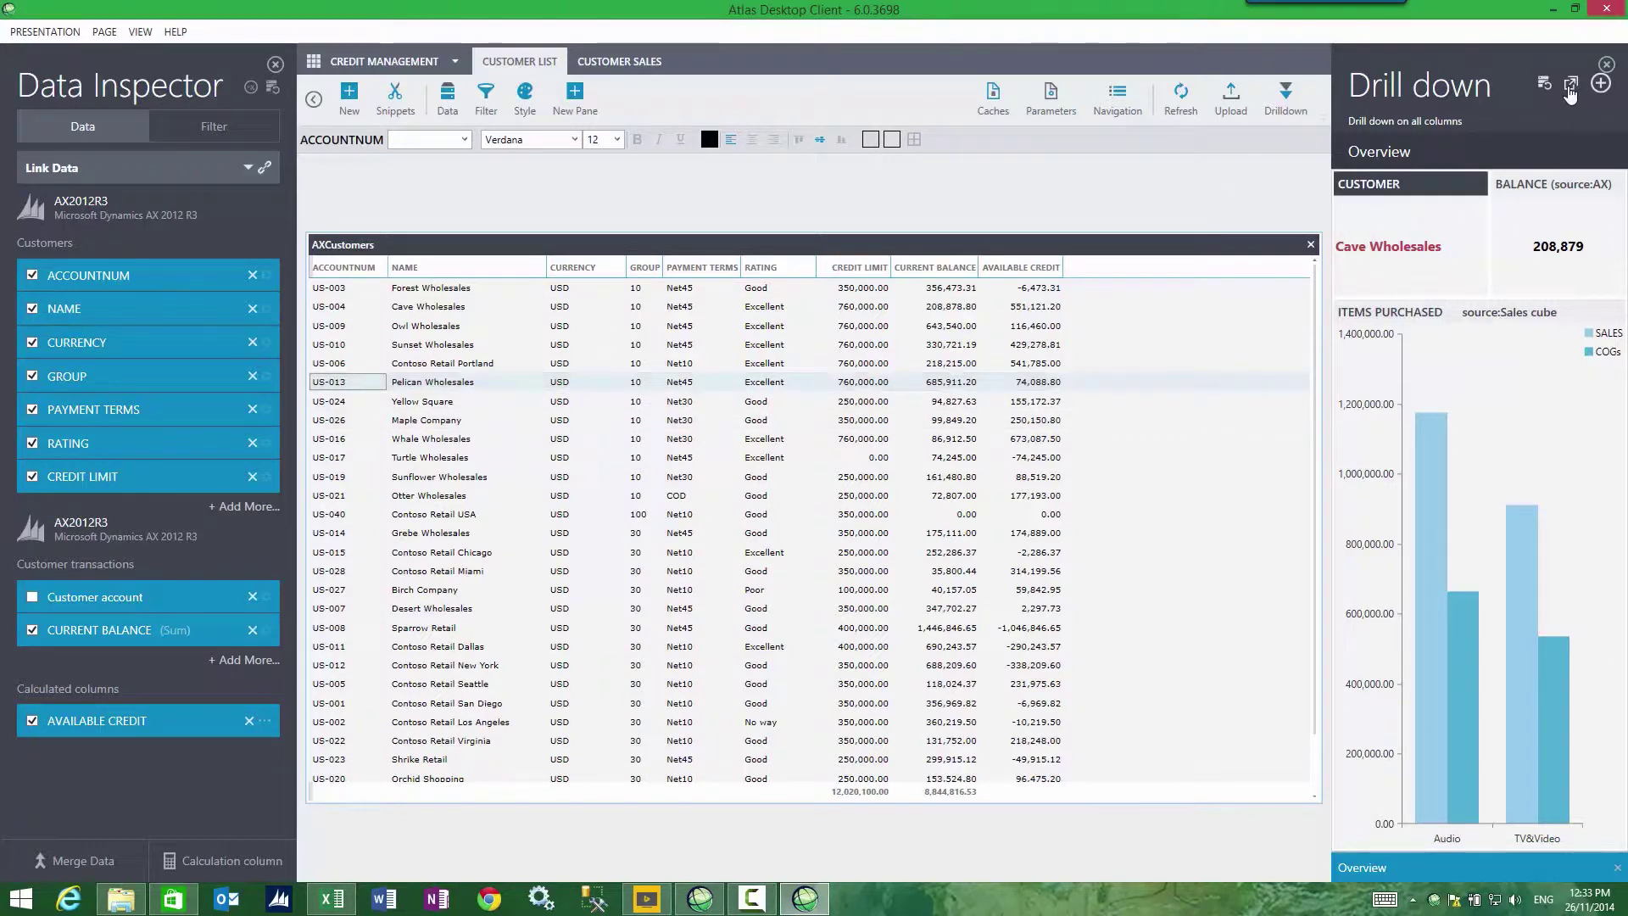
pyautogui.click(1570, 86)
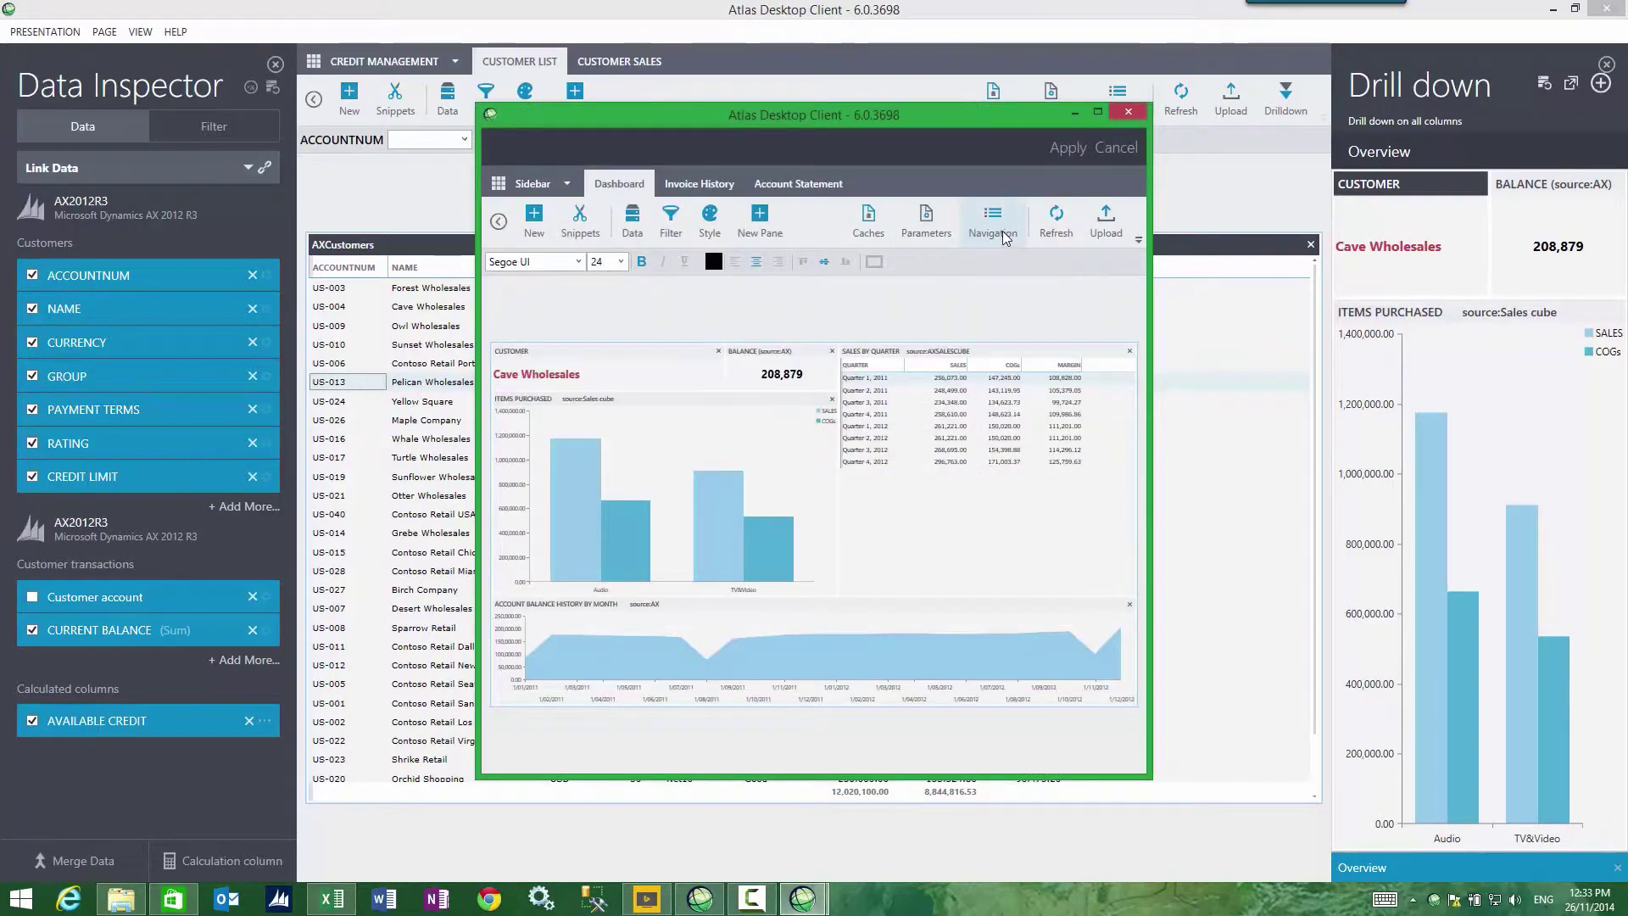
pyautogui.click(923, 227)
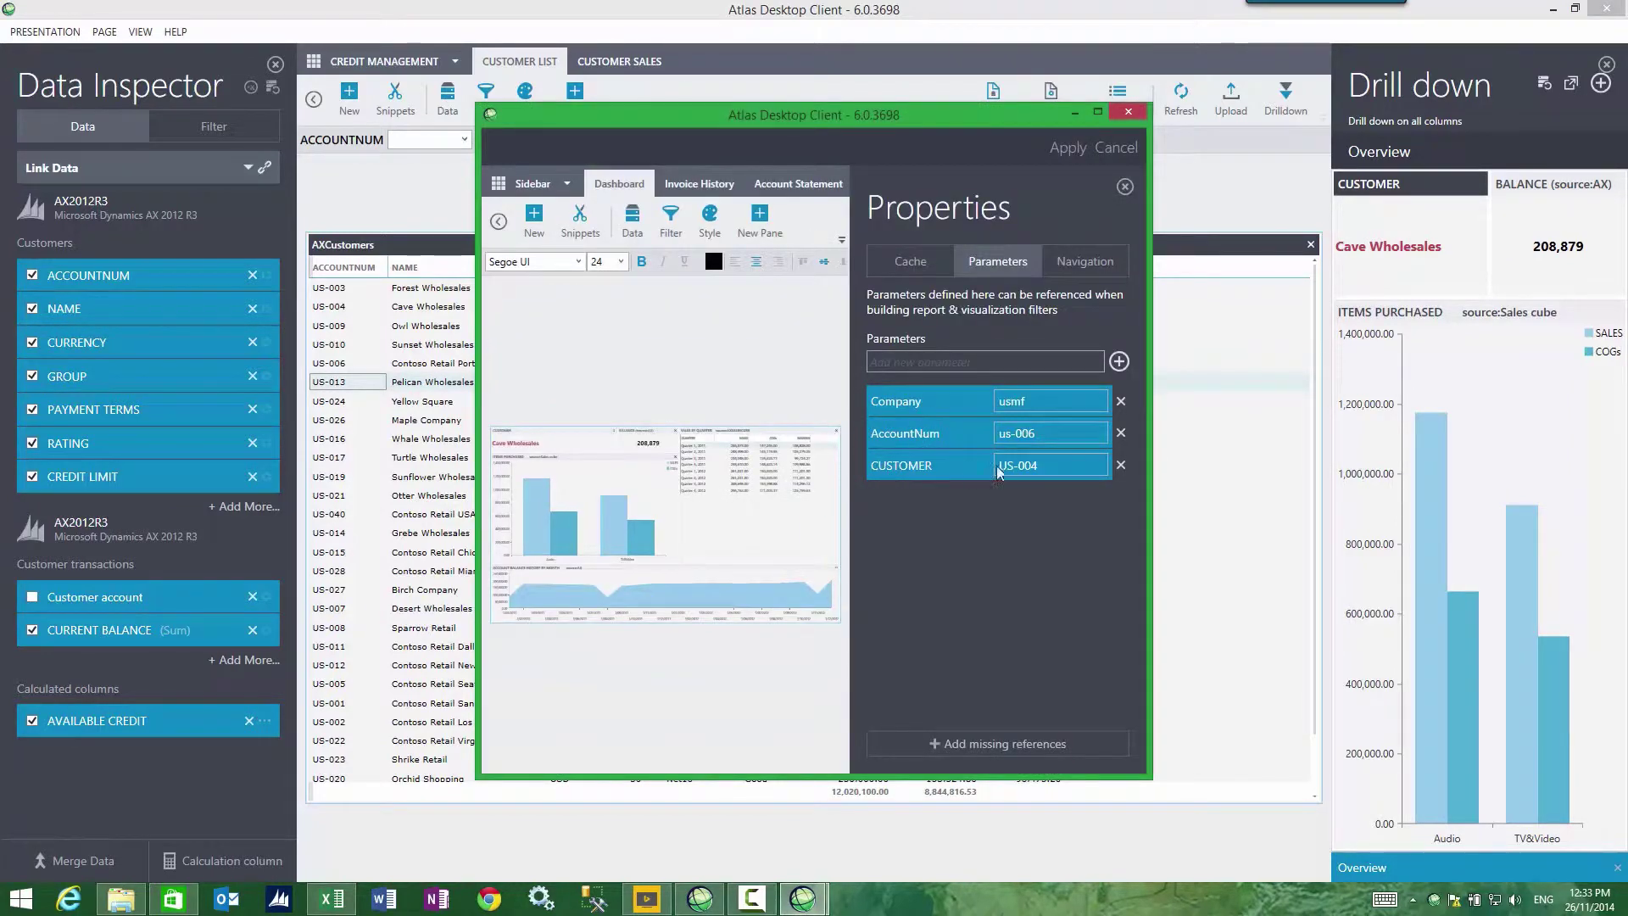
pyautogui.click(1124, 186)
pyautogui.click(1127, 113)
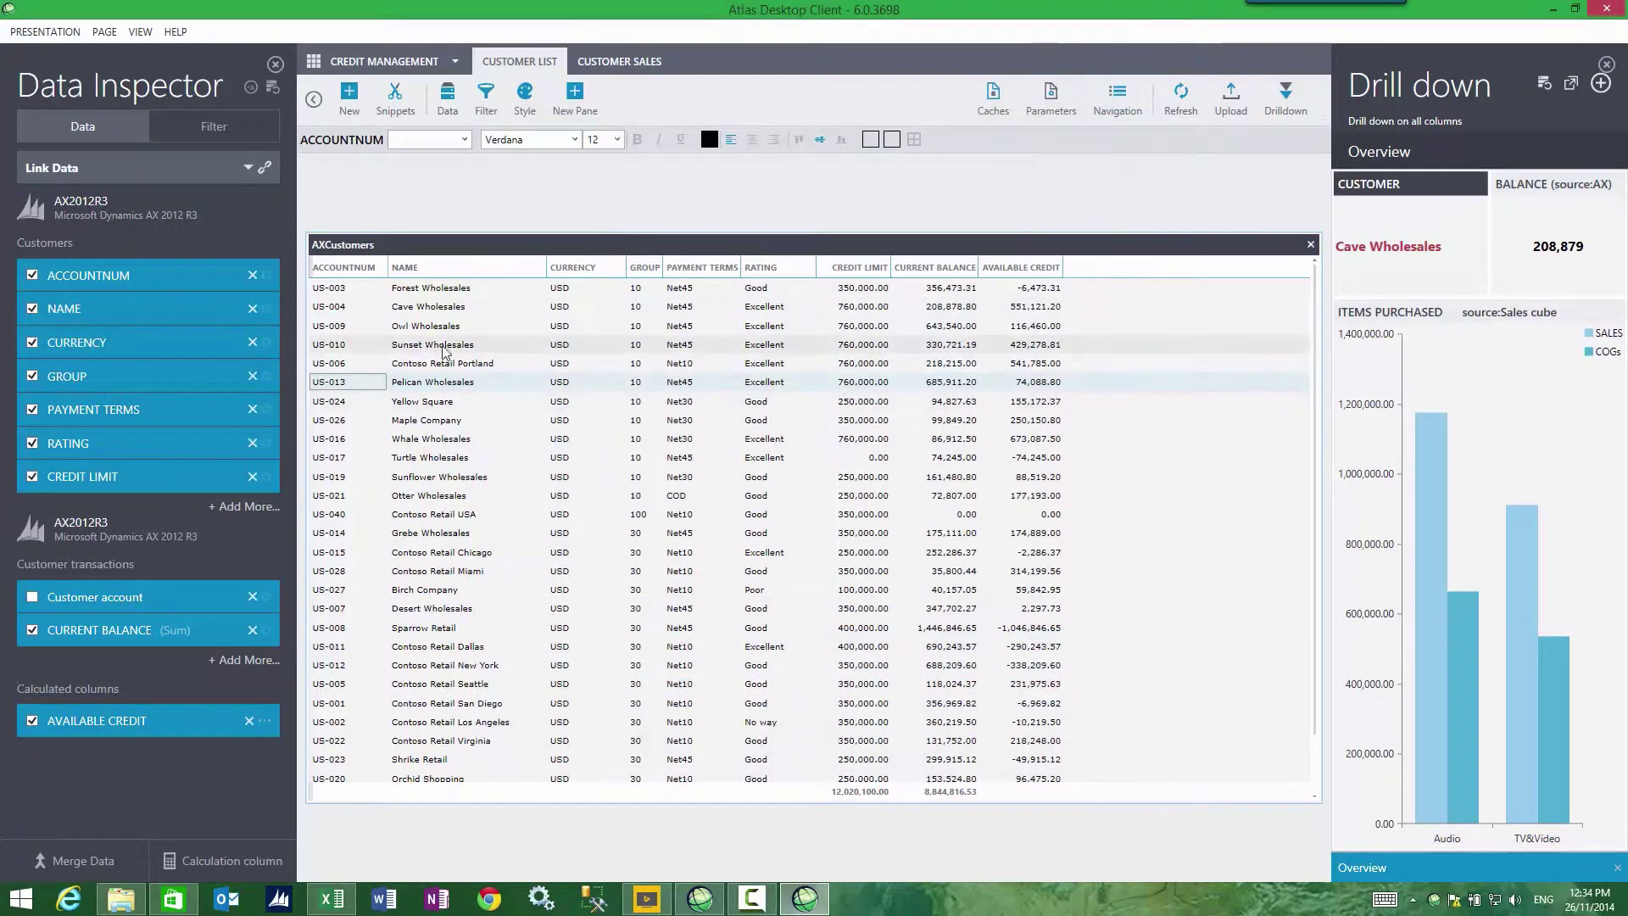
# Rename the ACCOUNTNUM field to CUSTOMER in Data Inspector.
pyautogui.click(348, 401)
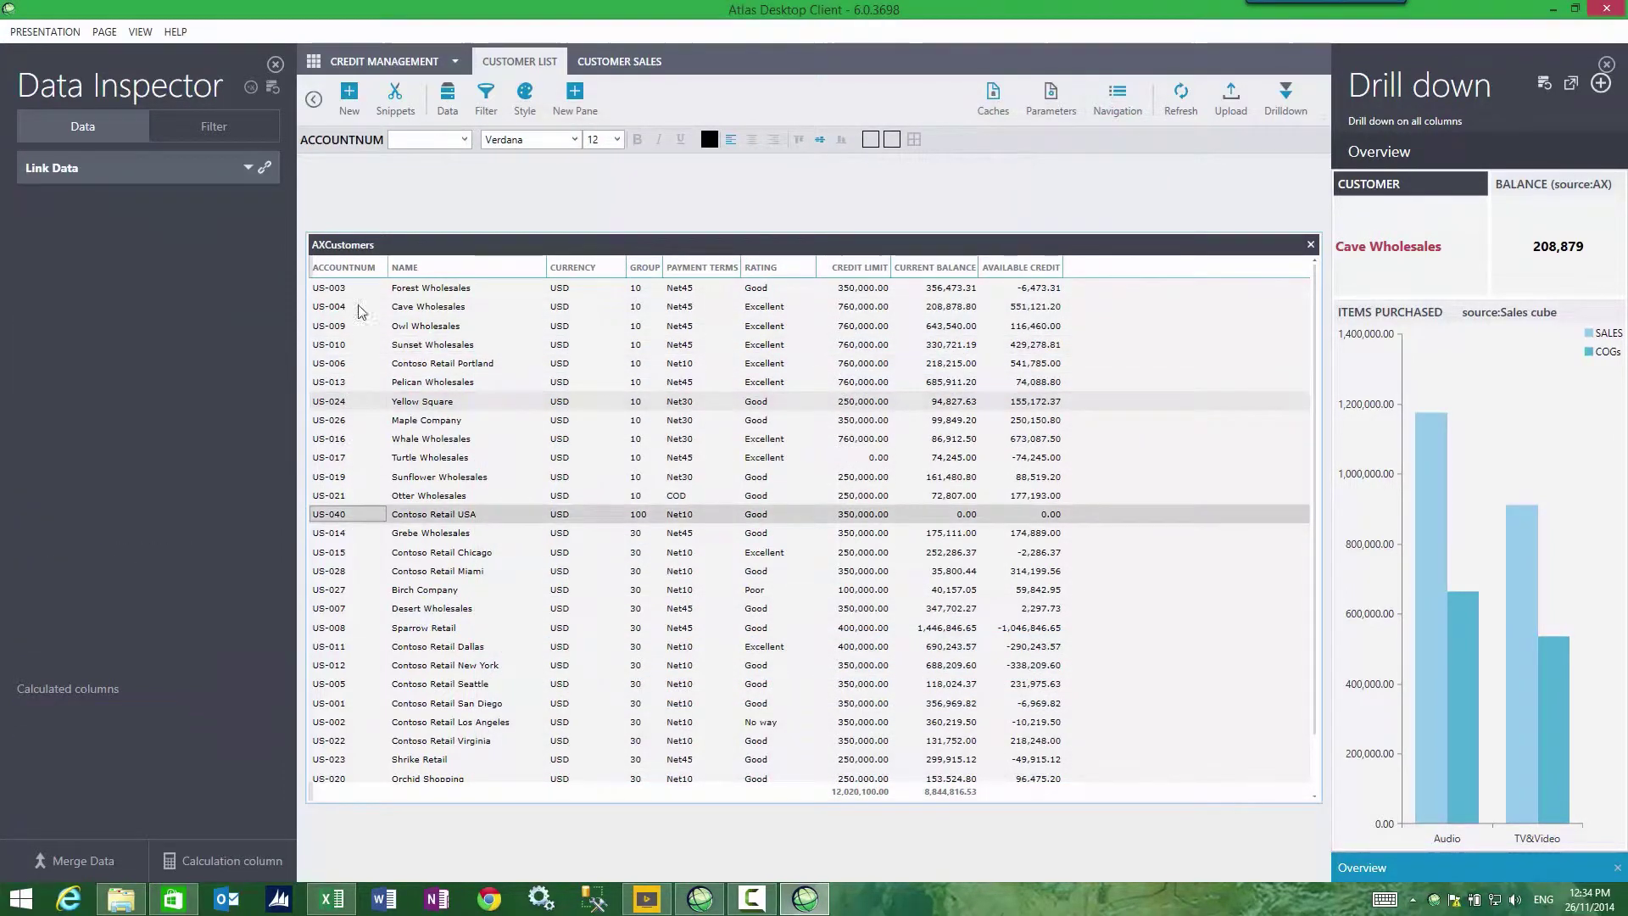
pyautogui.doubleClick(104, 276)
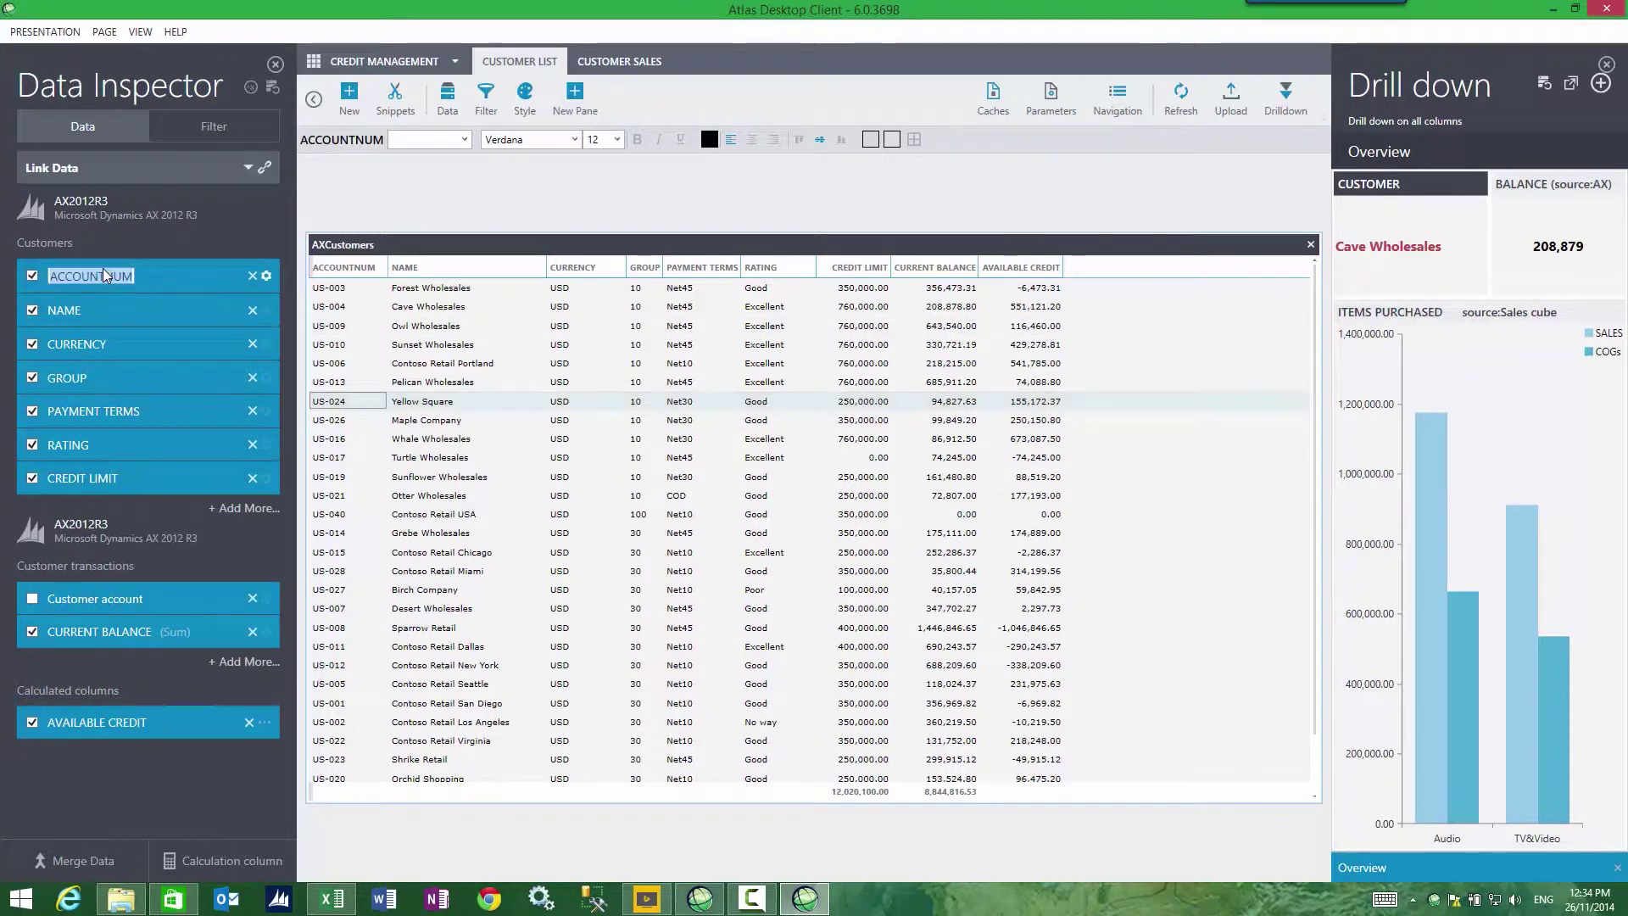
pyautogui.write('CUSTOMER')
pyautogui.press('Return')
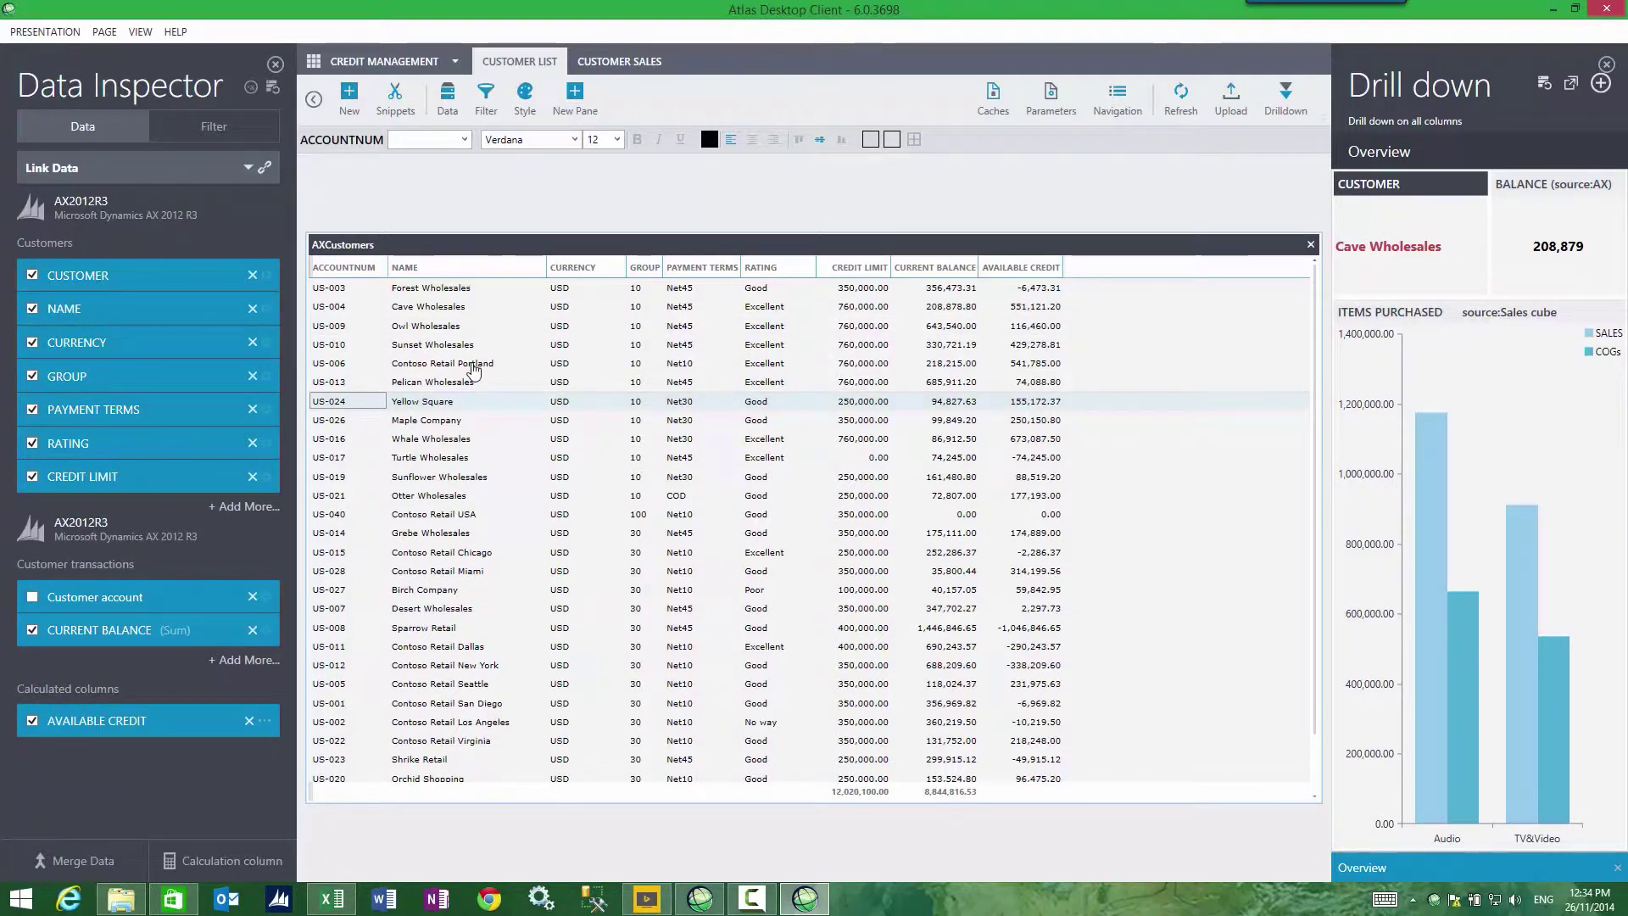
# Check the drill-down on Owl, Pelican, Turtle, Contoso Retail USA and Yellow Square rows.
pyautogui.click(343, 329)
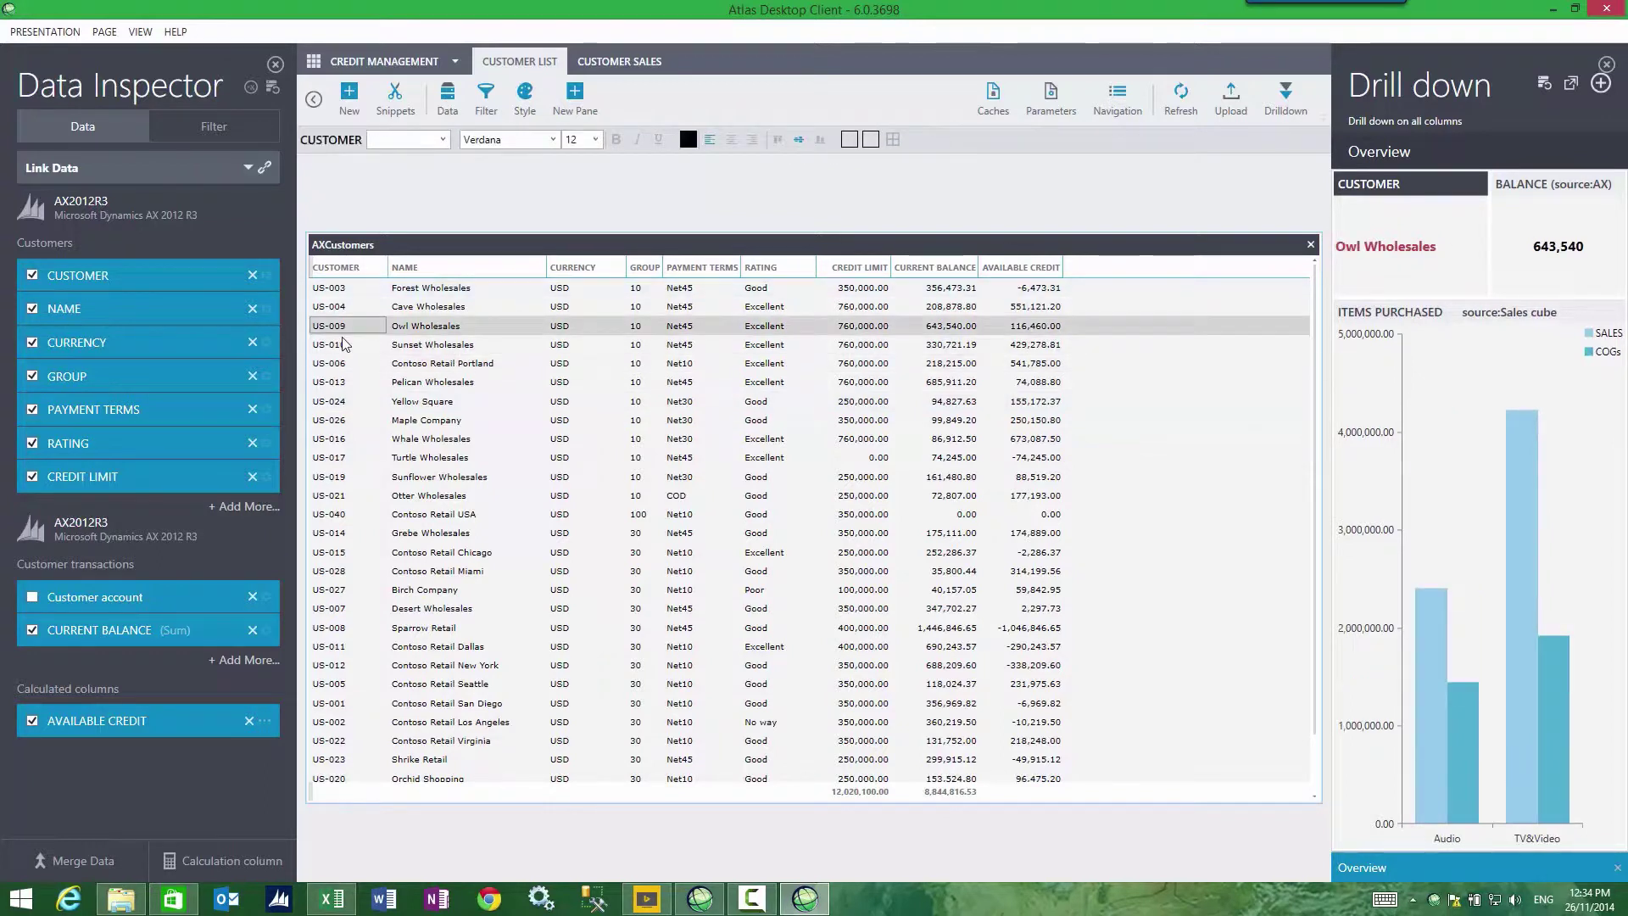
pyautogui.click(351, 383)
pyautogui.click(363, 459)
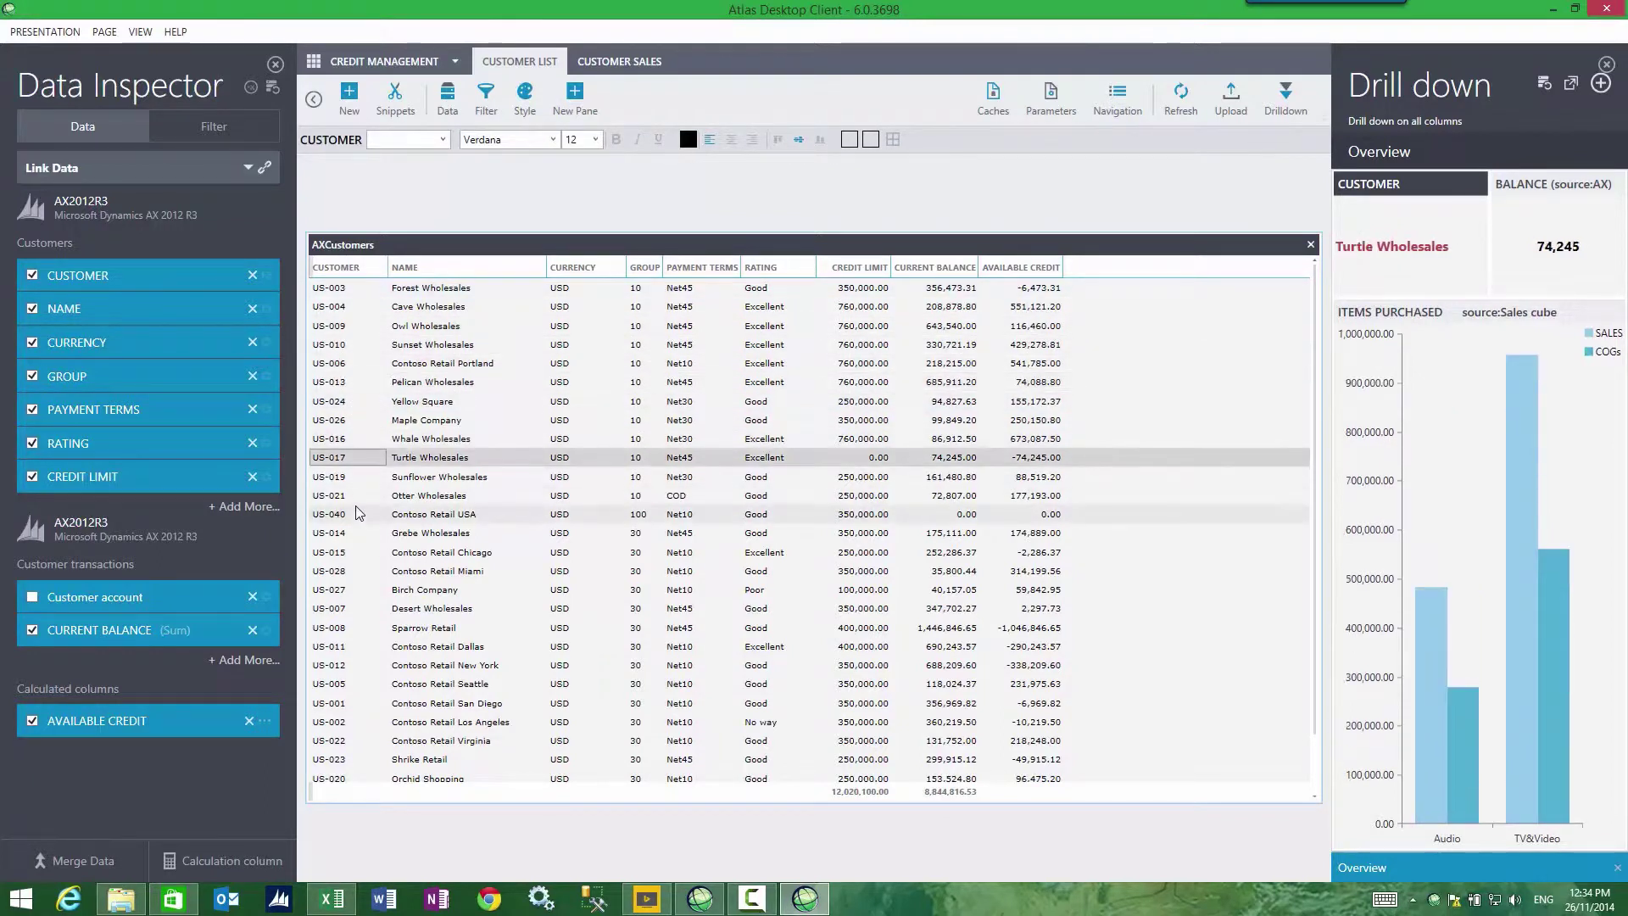
pyautogui.click(356, 512)
pyautogui.click(344, 401)
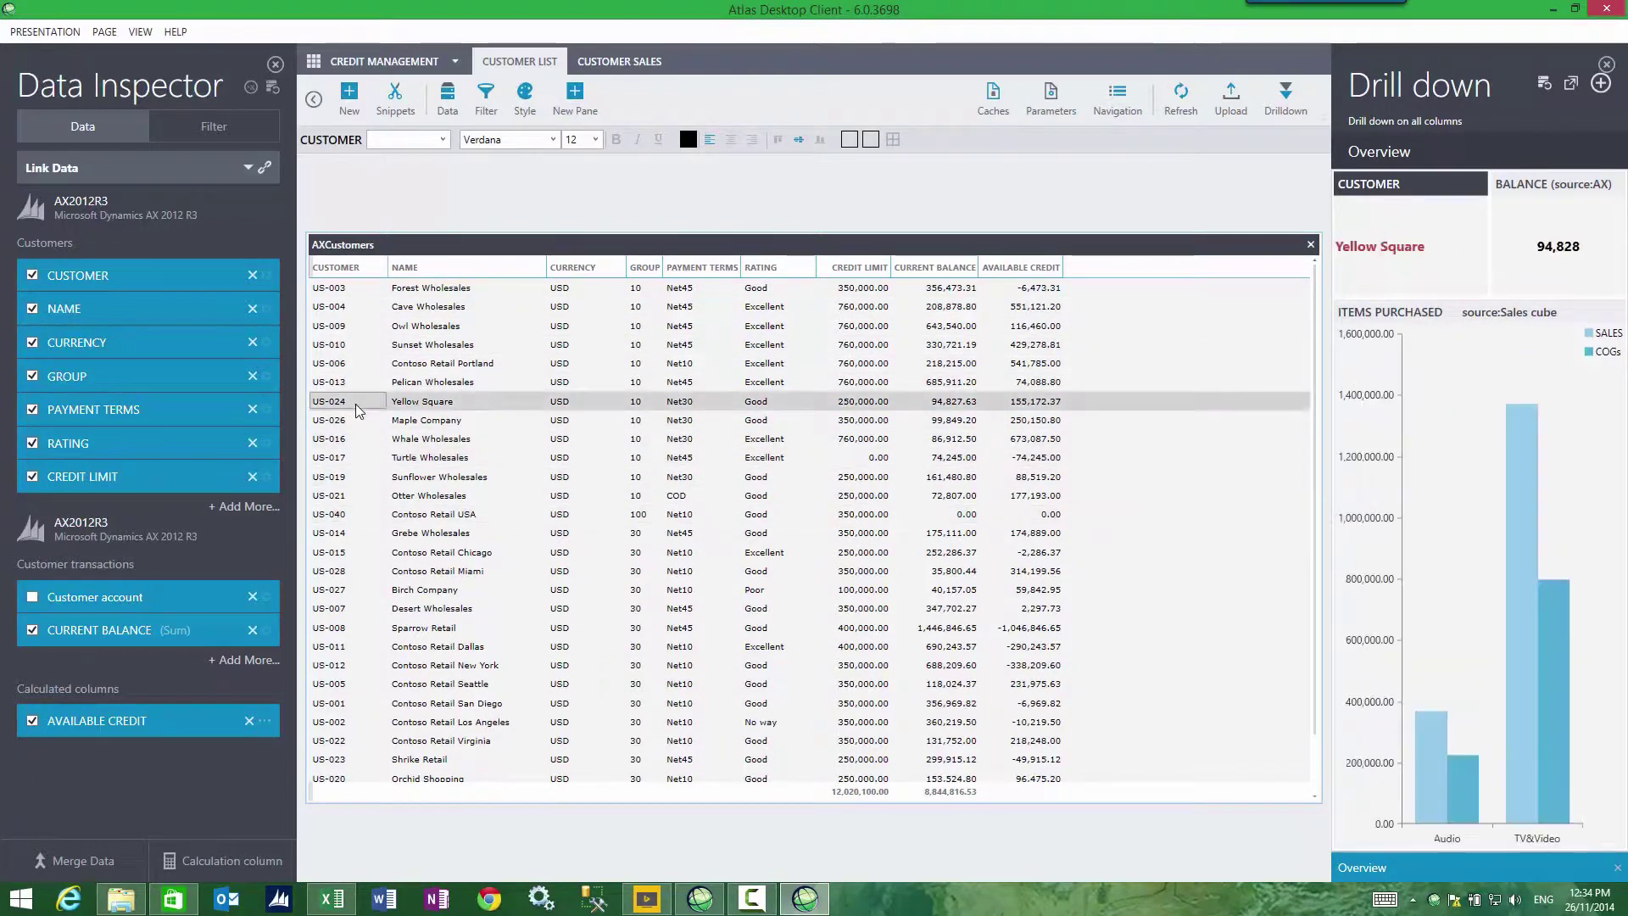
# Hide Data Inspector, then view Contoso Retail Los Angeles's drill-down in Customer Sales.
pyautogui.click(275, 65)
pyautogui.click(61, 325)
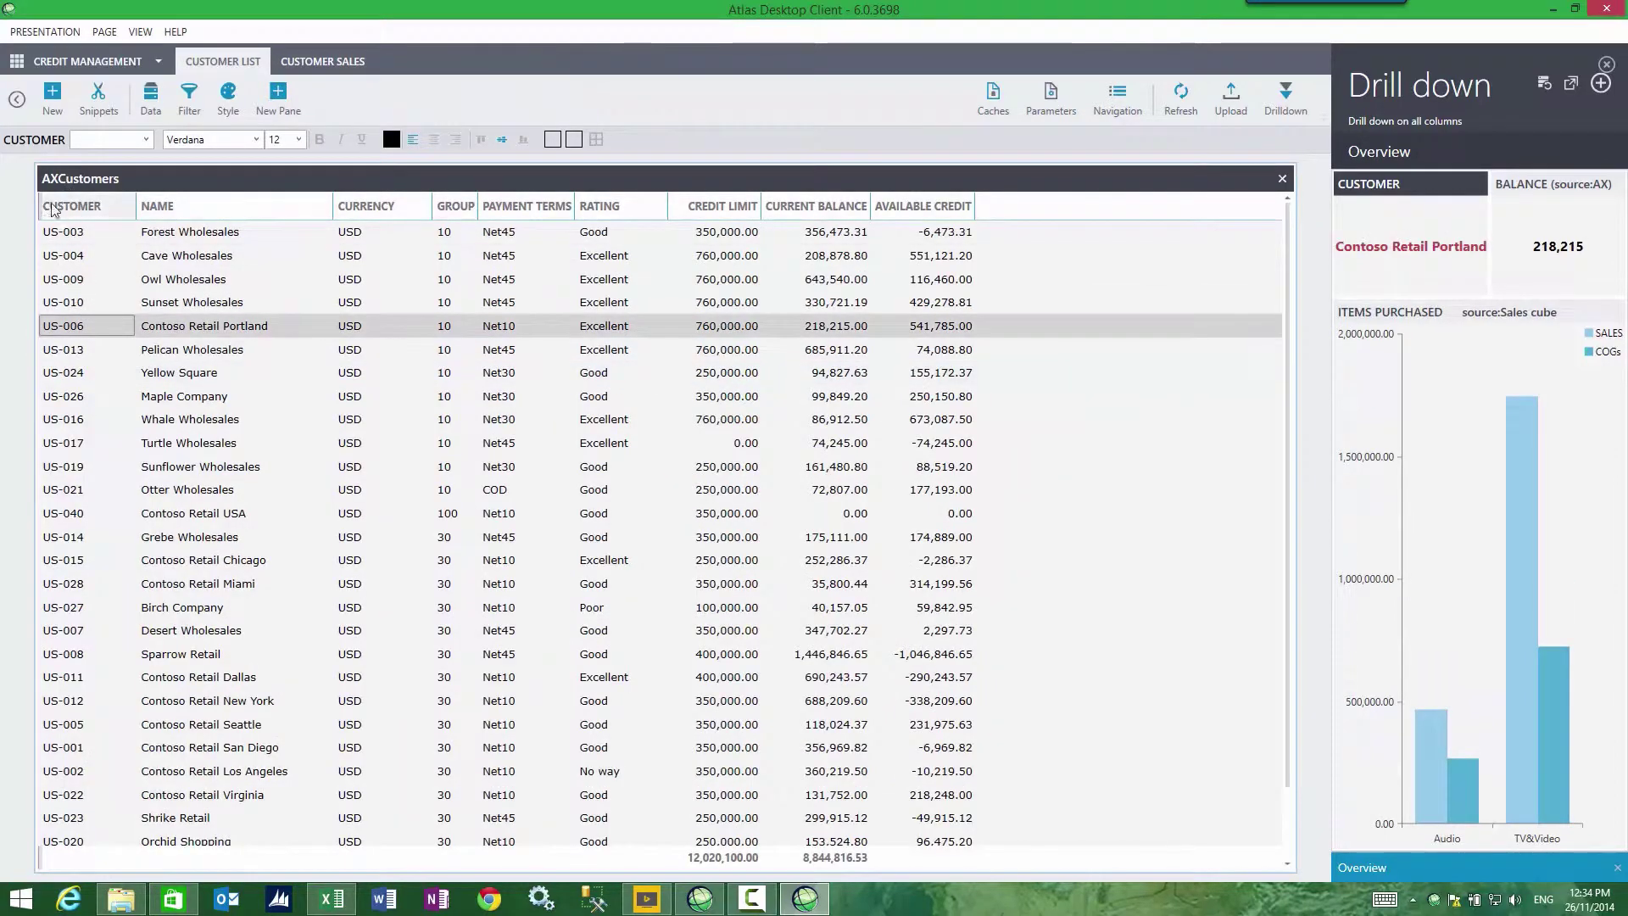
pyautogui.click(360, 279)
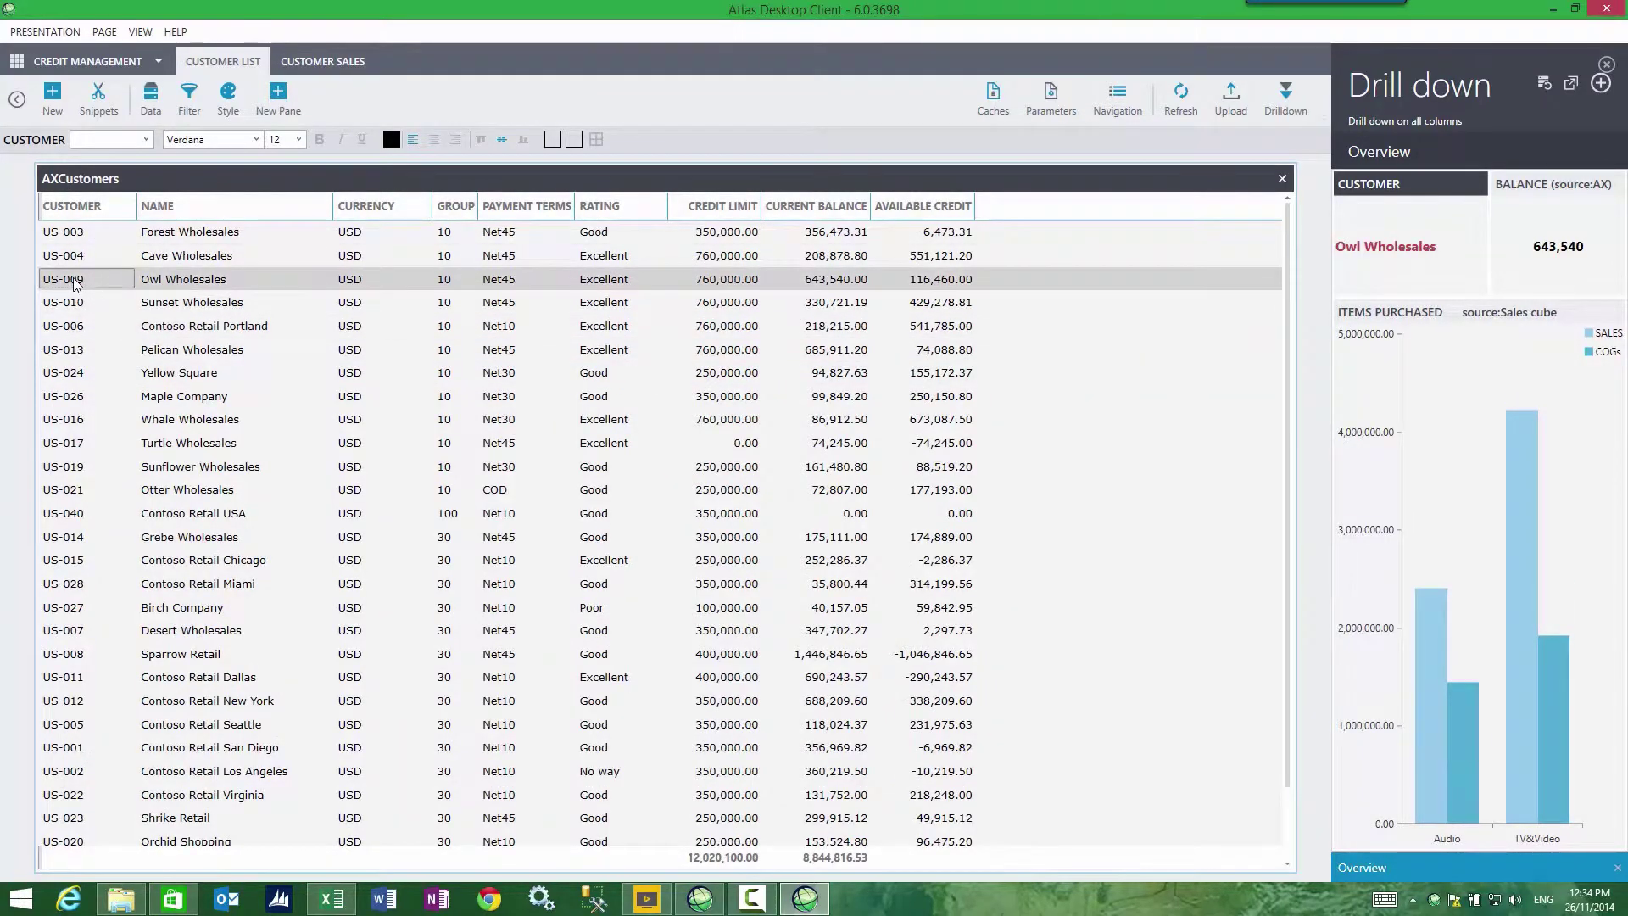
pyautogui.click(320, 63)
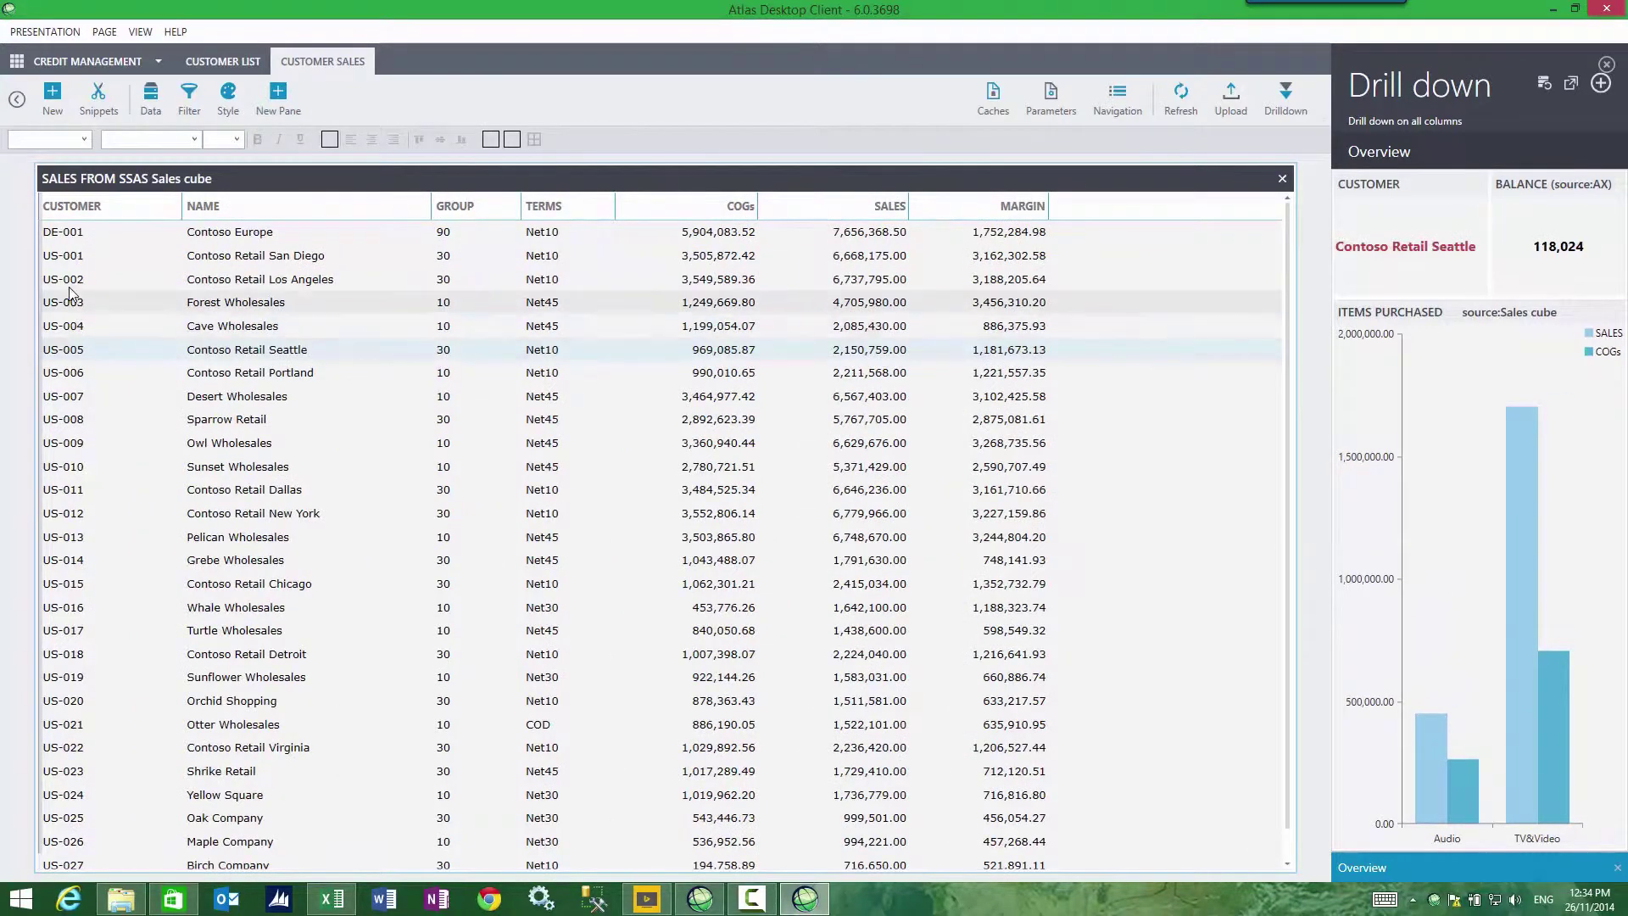
pyautogui.click(70, 286)
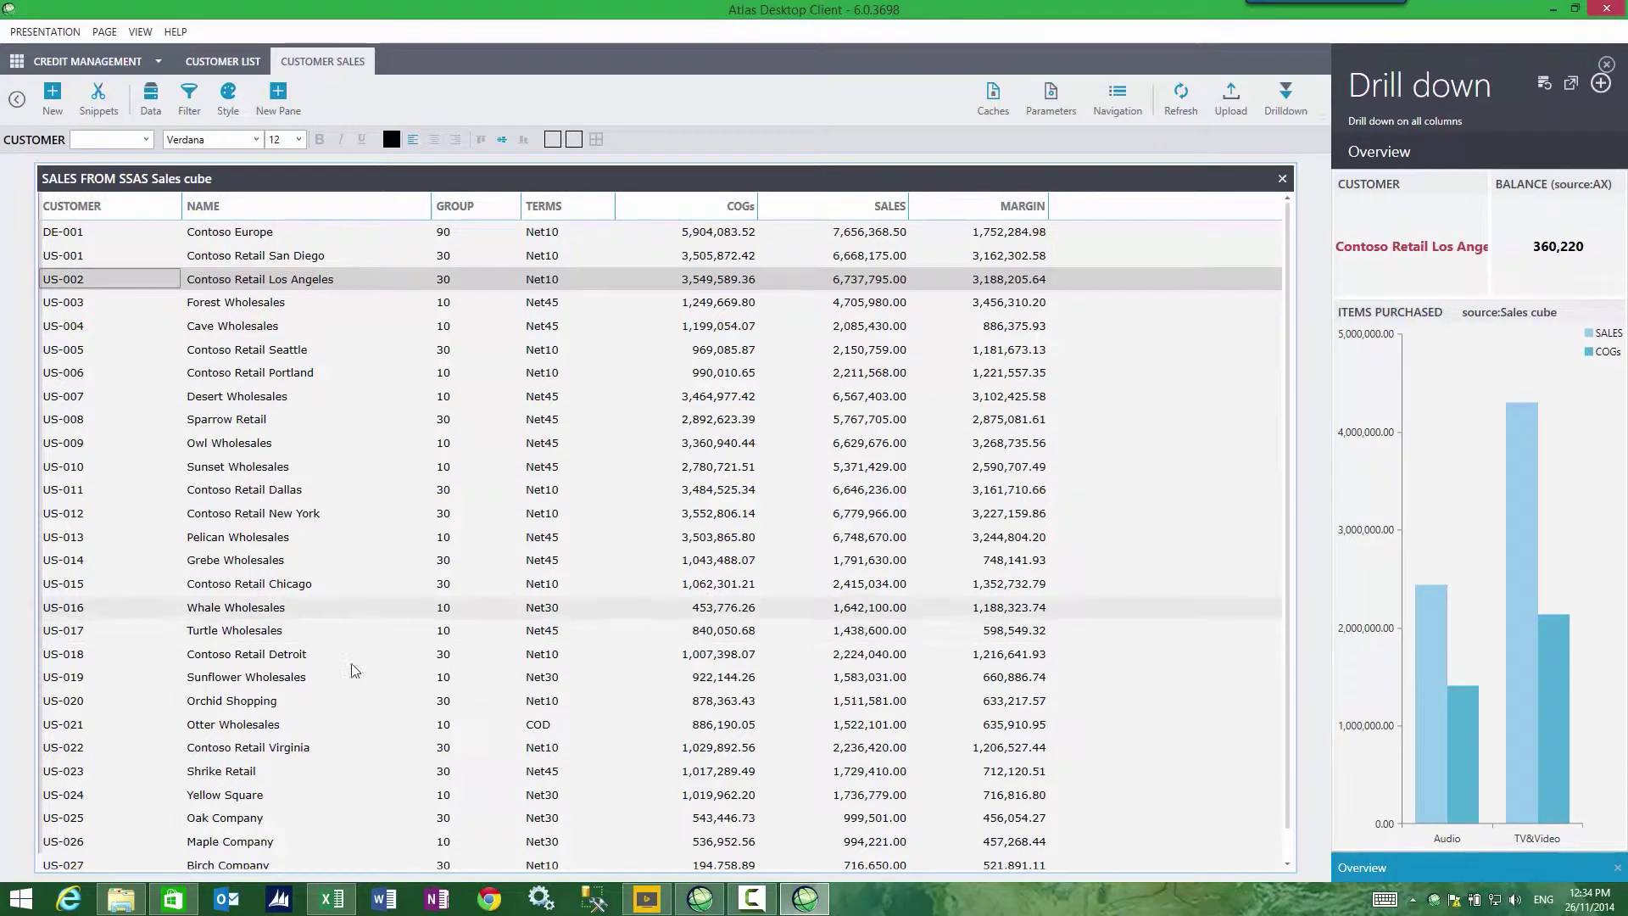
# Add a CUSTOMER CARD drill-down to the Excel Atlas table via ATLAS 6.0 > Drill down.
pyautogui.click(325, 892)
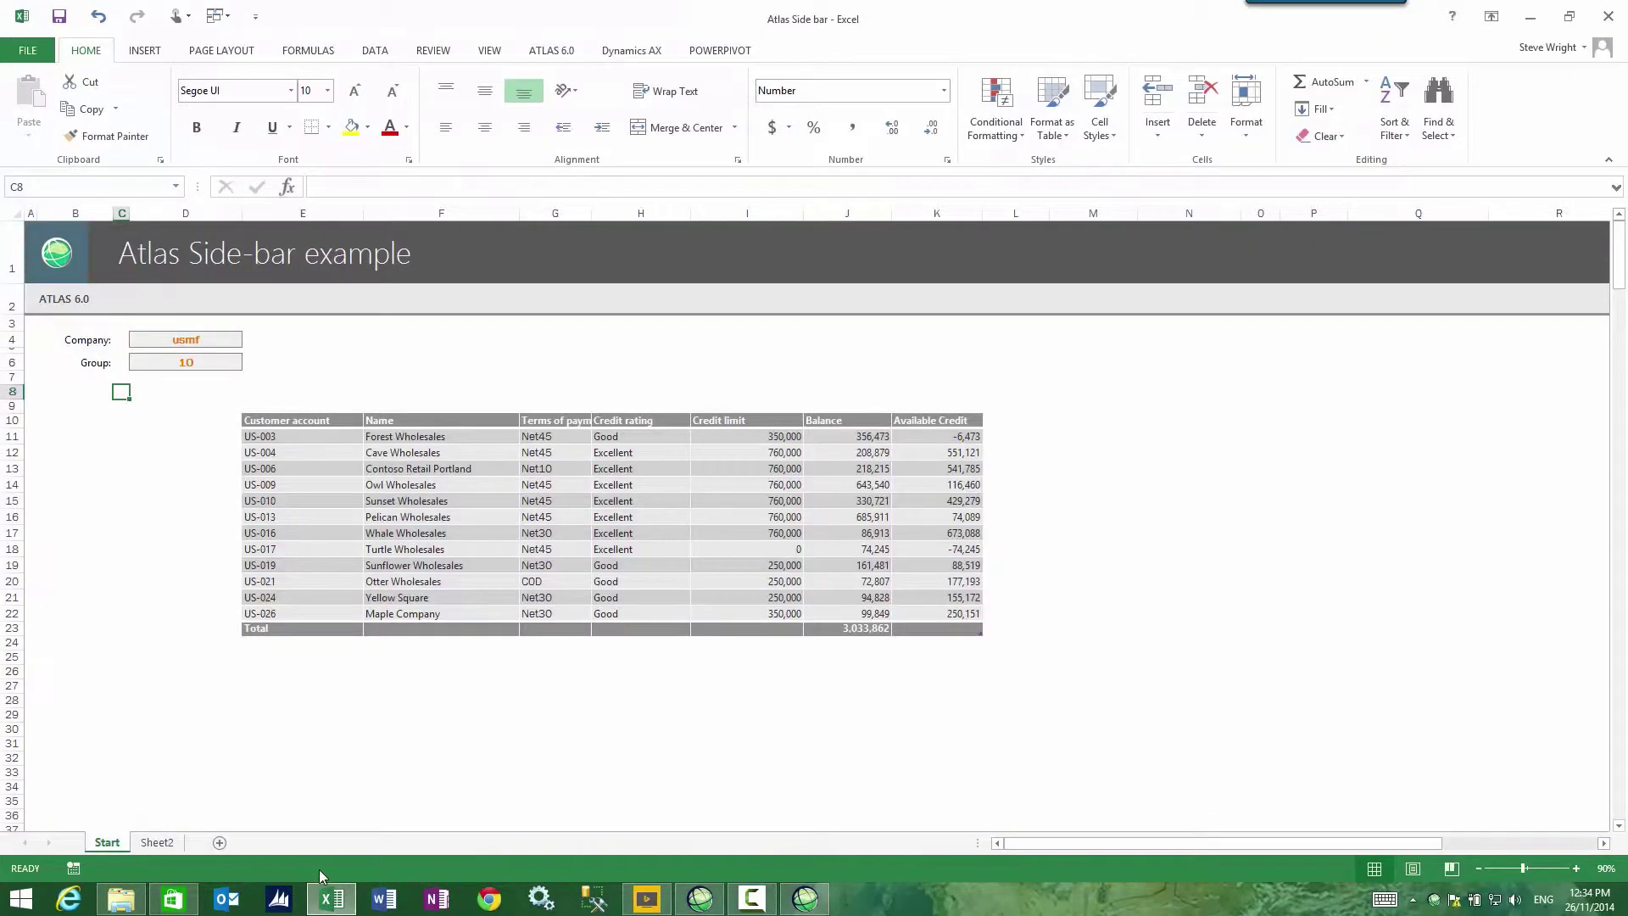
pyautogui.click(298, 484)
pyautogui.click(559, 50)
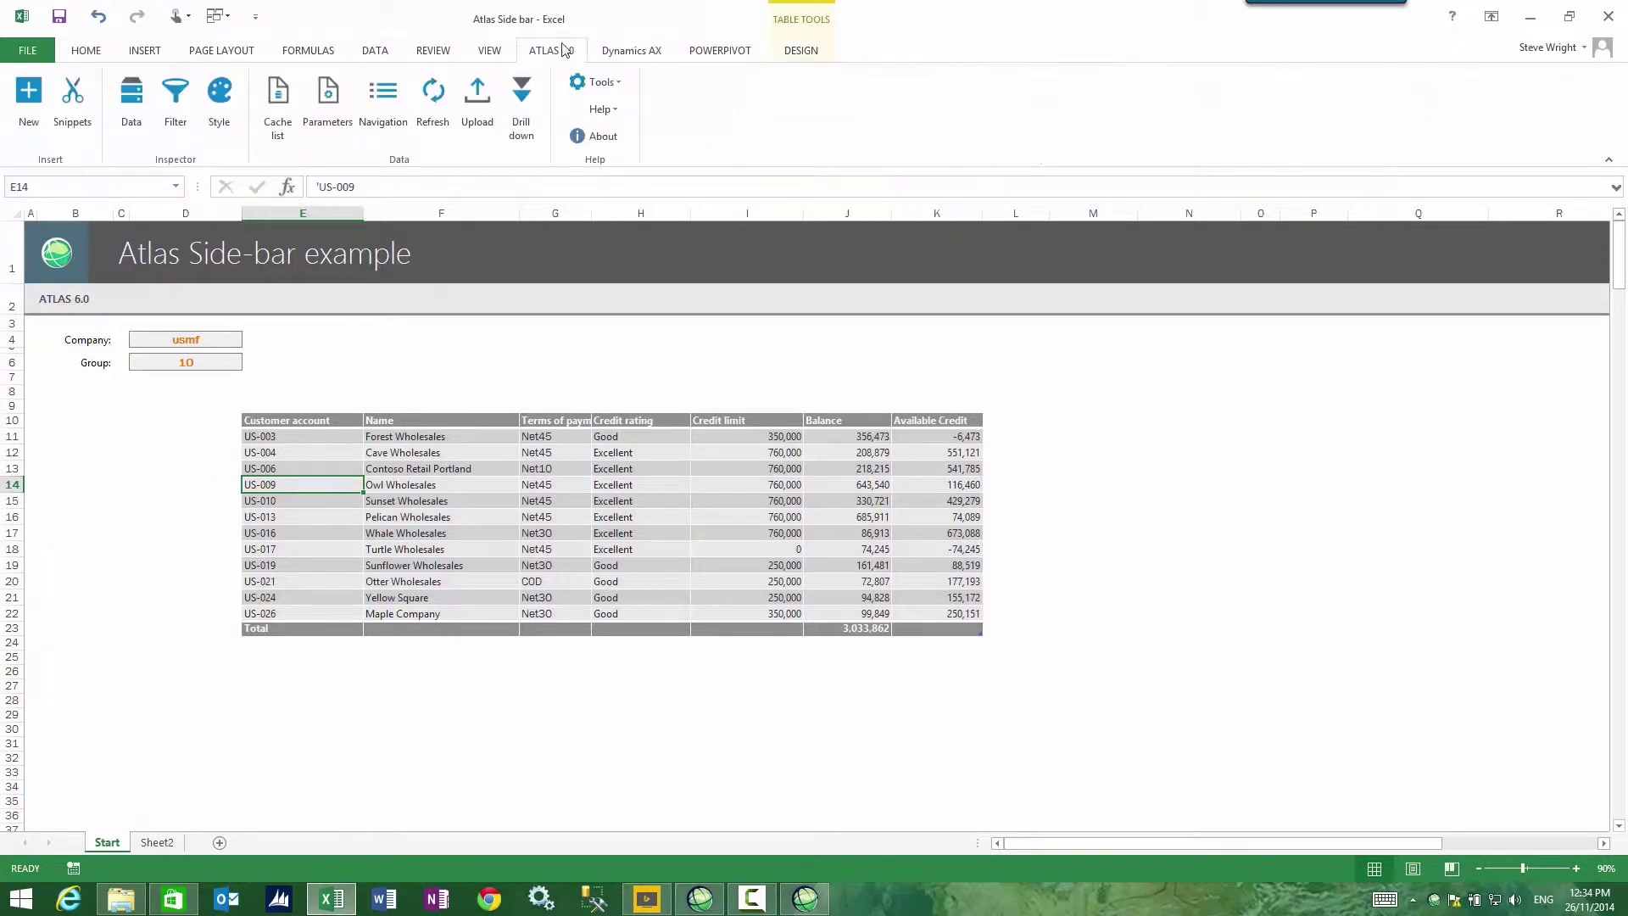
pyautogui.click(522, 118)
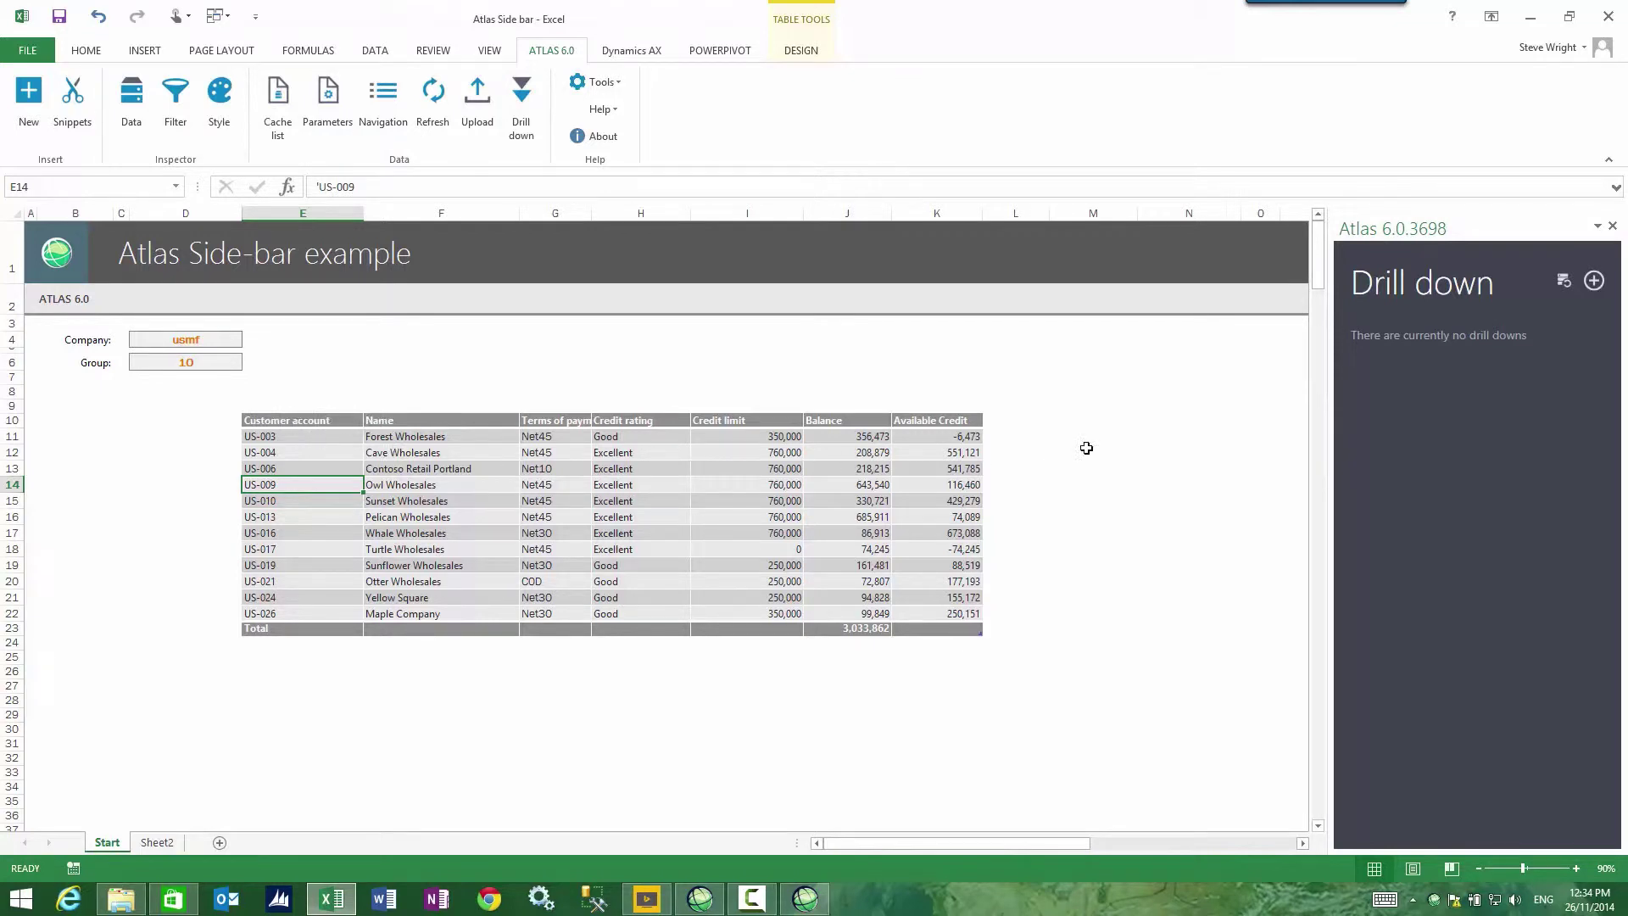
pyautogui.click(1594, 281)
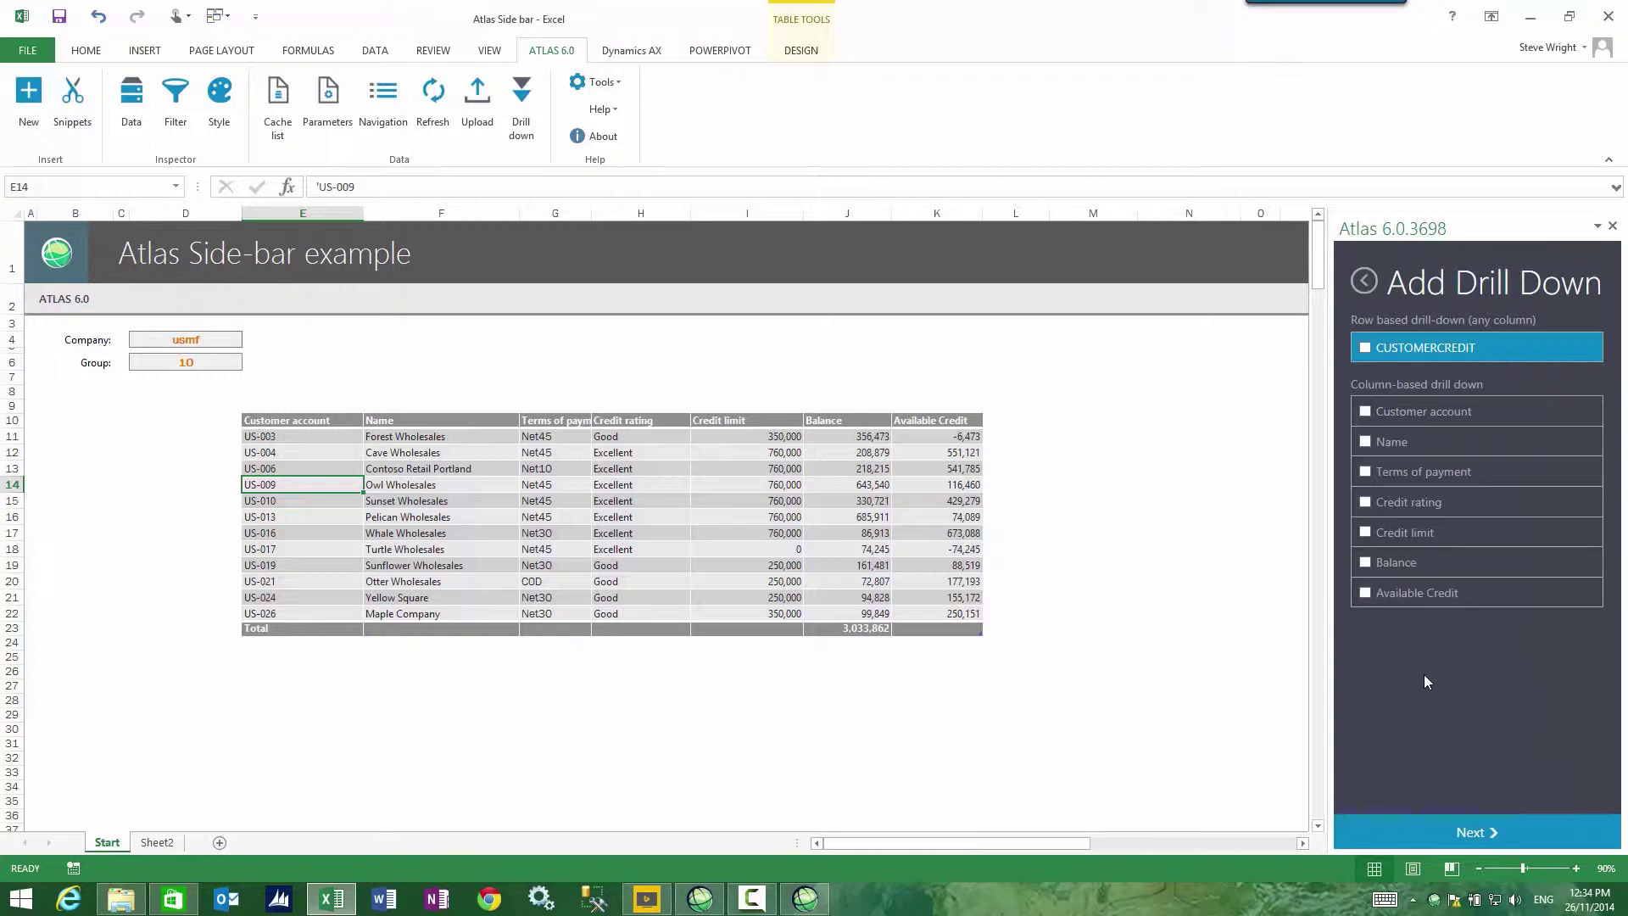
pyautogui.click(1420, 619)
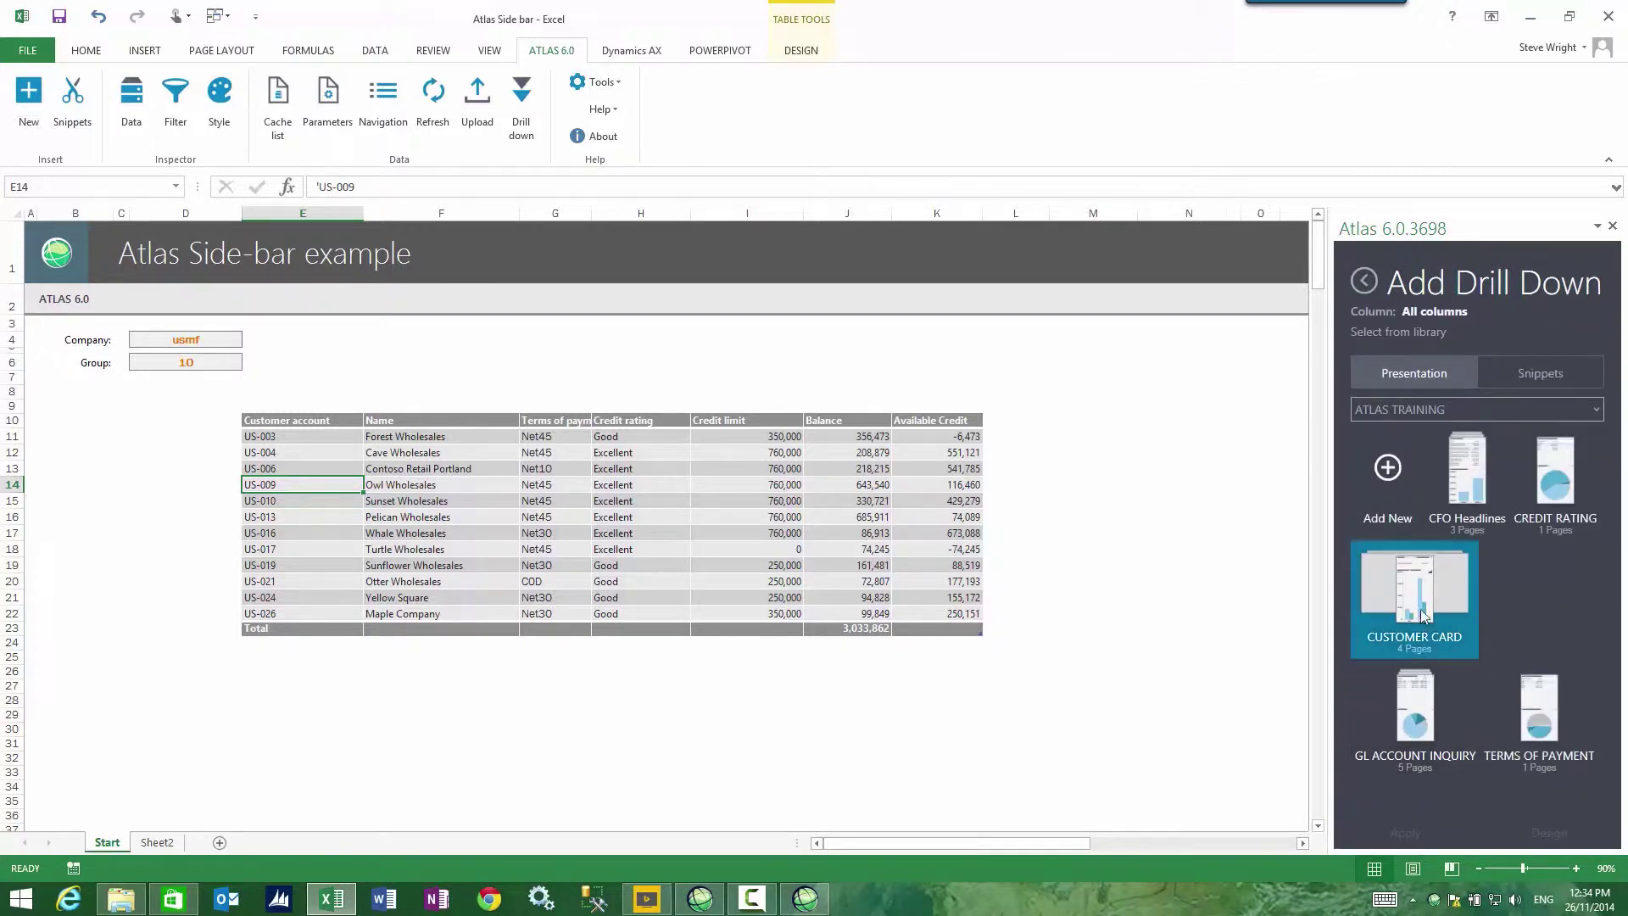
pyautogui.click(1433, 834)
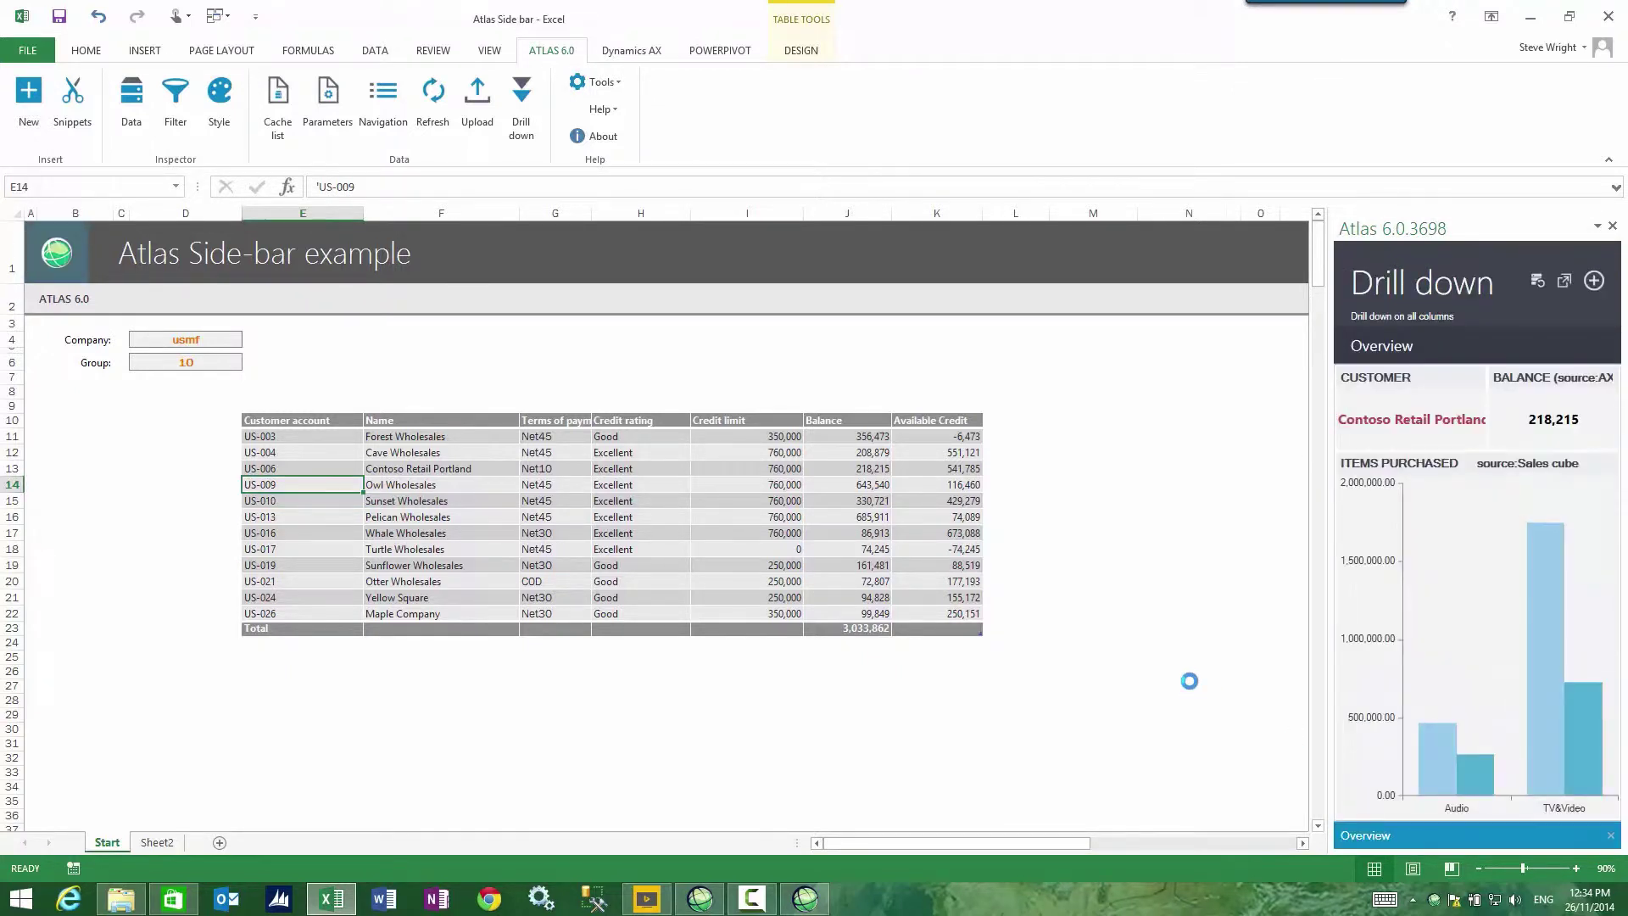
pyautogui.click(291, 514)
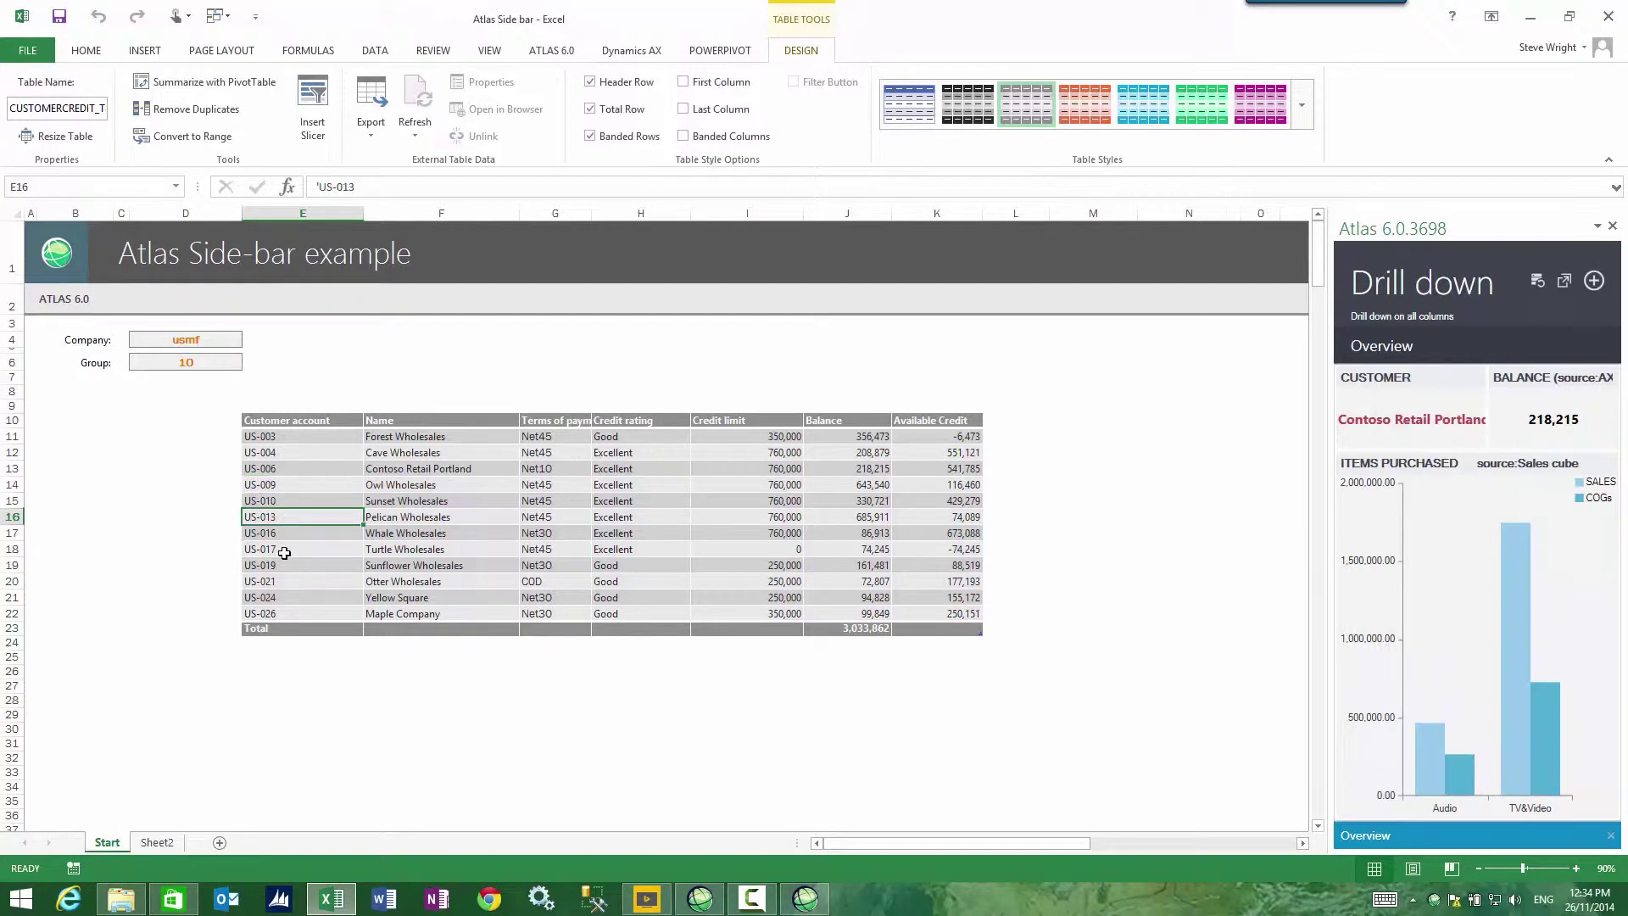
pyautogui.click(284, 552)
pyautogui.click(285, 534)
pyautogui.click(287, 517)
pyautogui.click(288, 501)
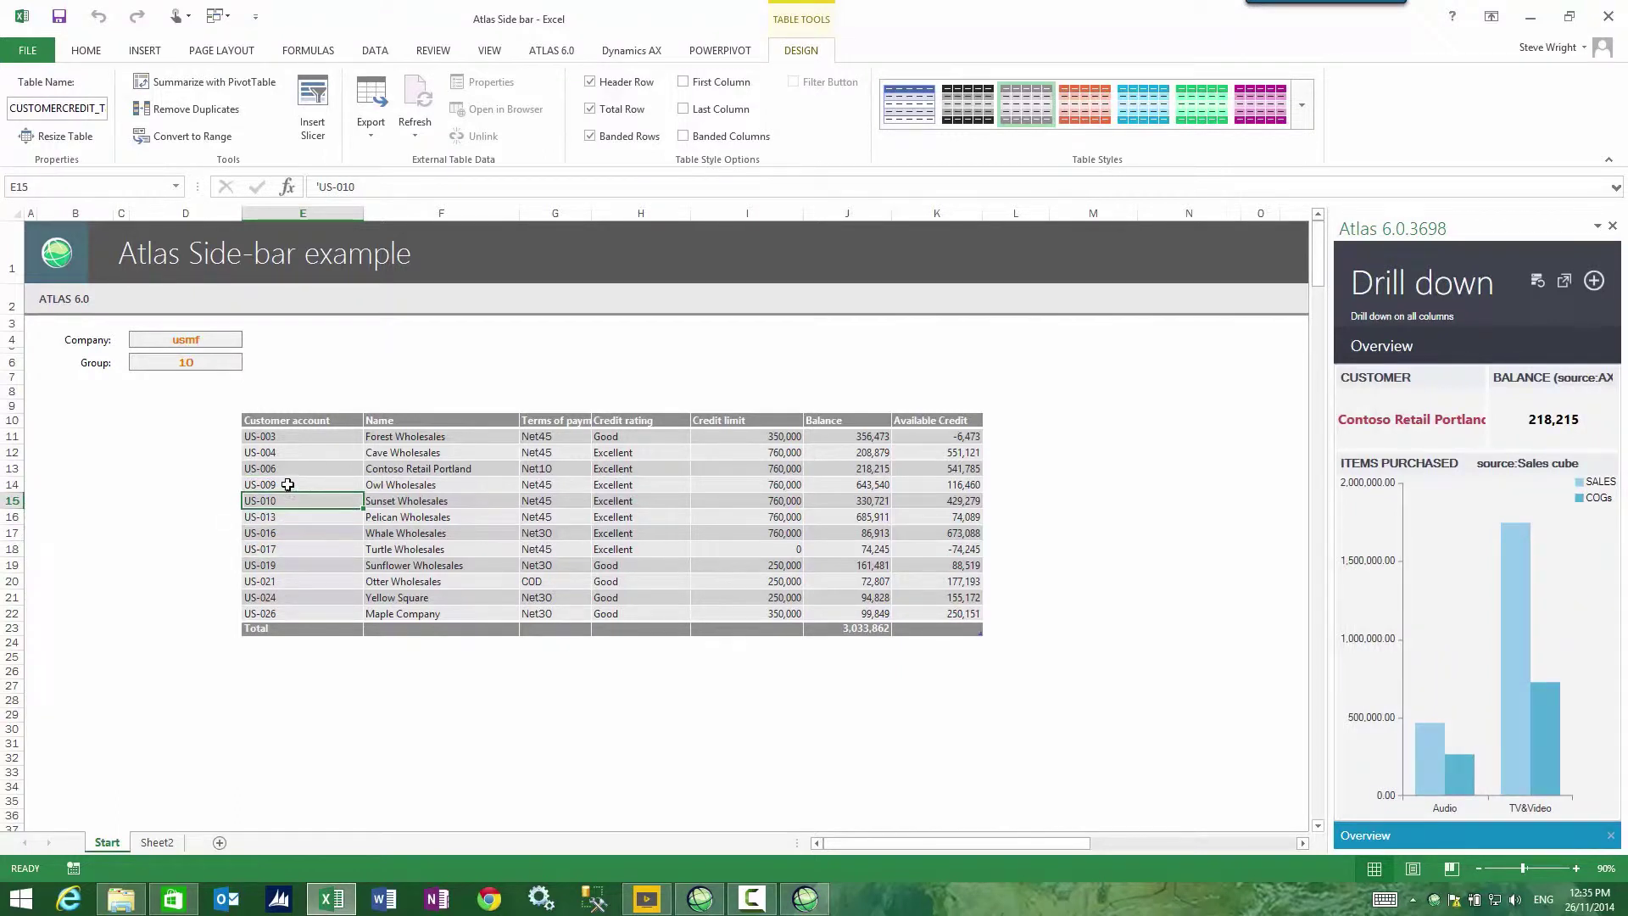
pyautogui.click(287, 484)
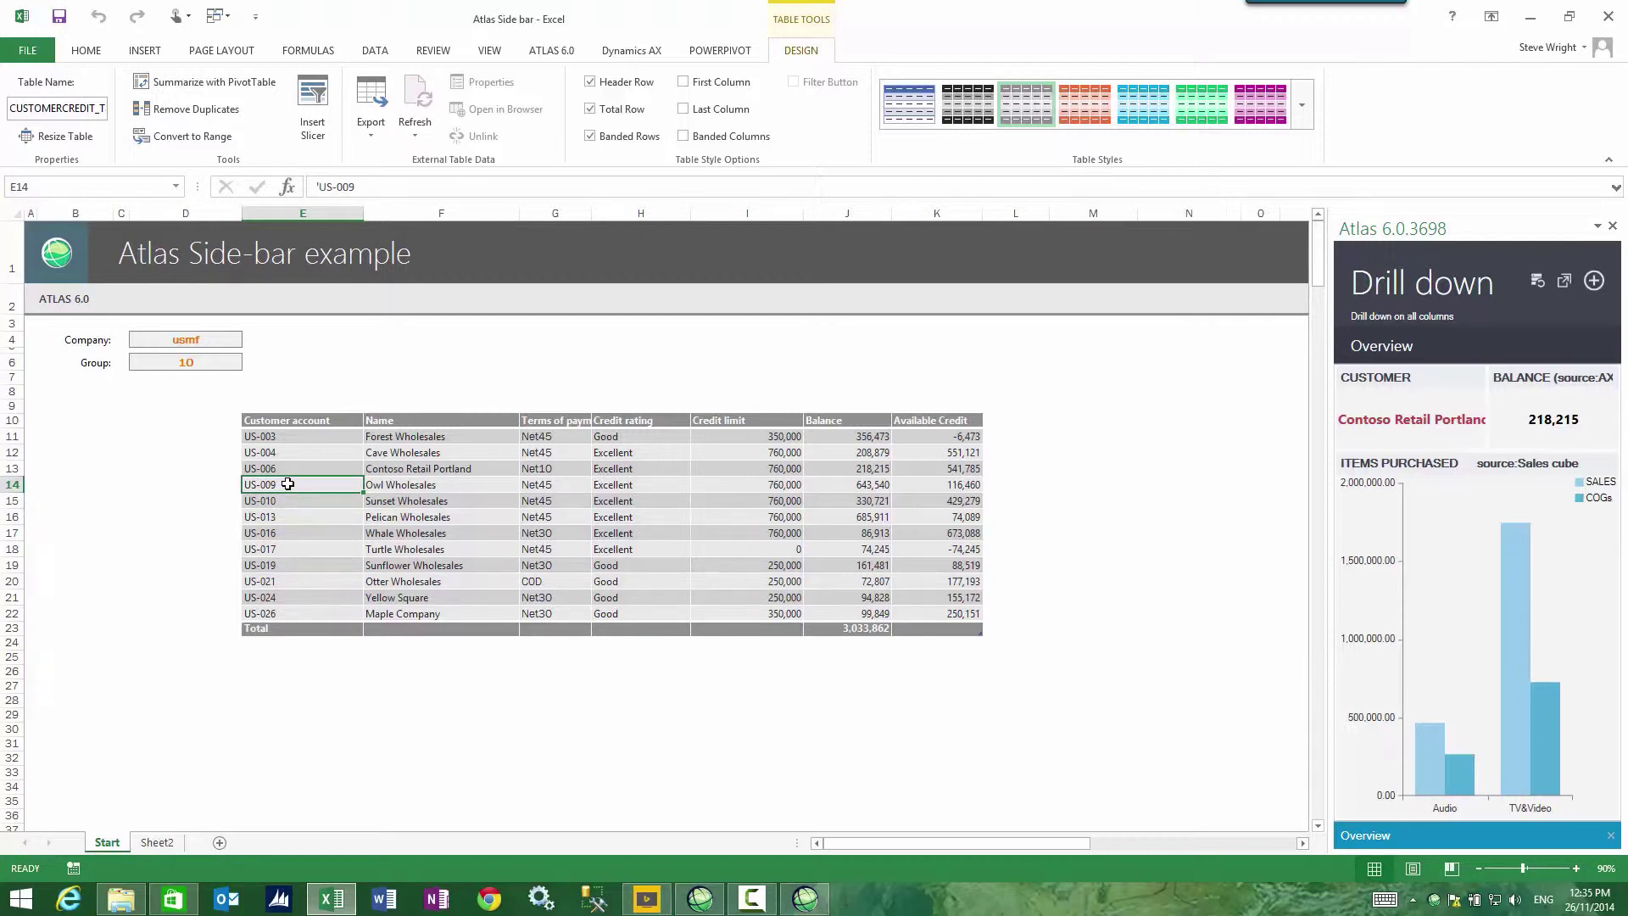
pyautogui.click(320, 517)
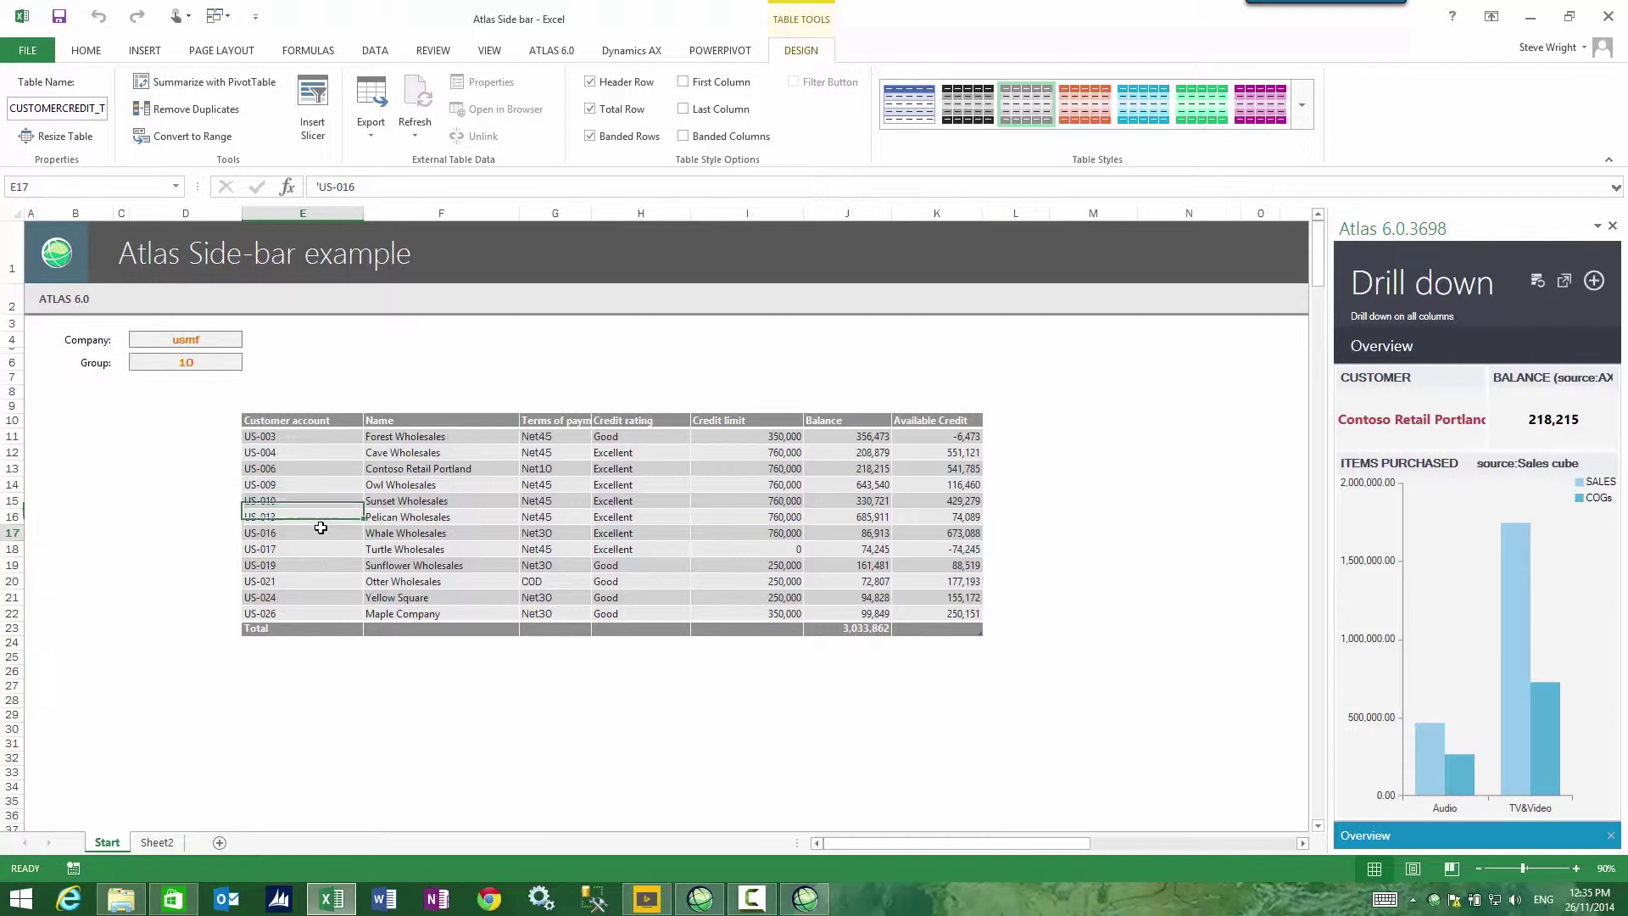
pyautogui.click(327, 533)
pyautogui.click(547, 53)
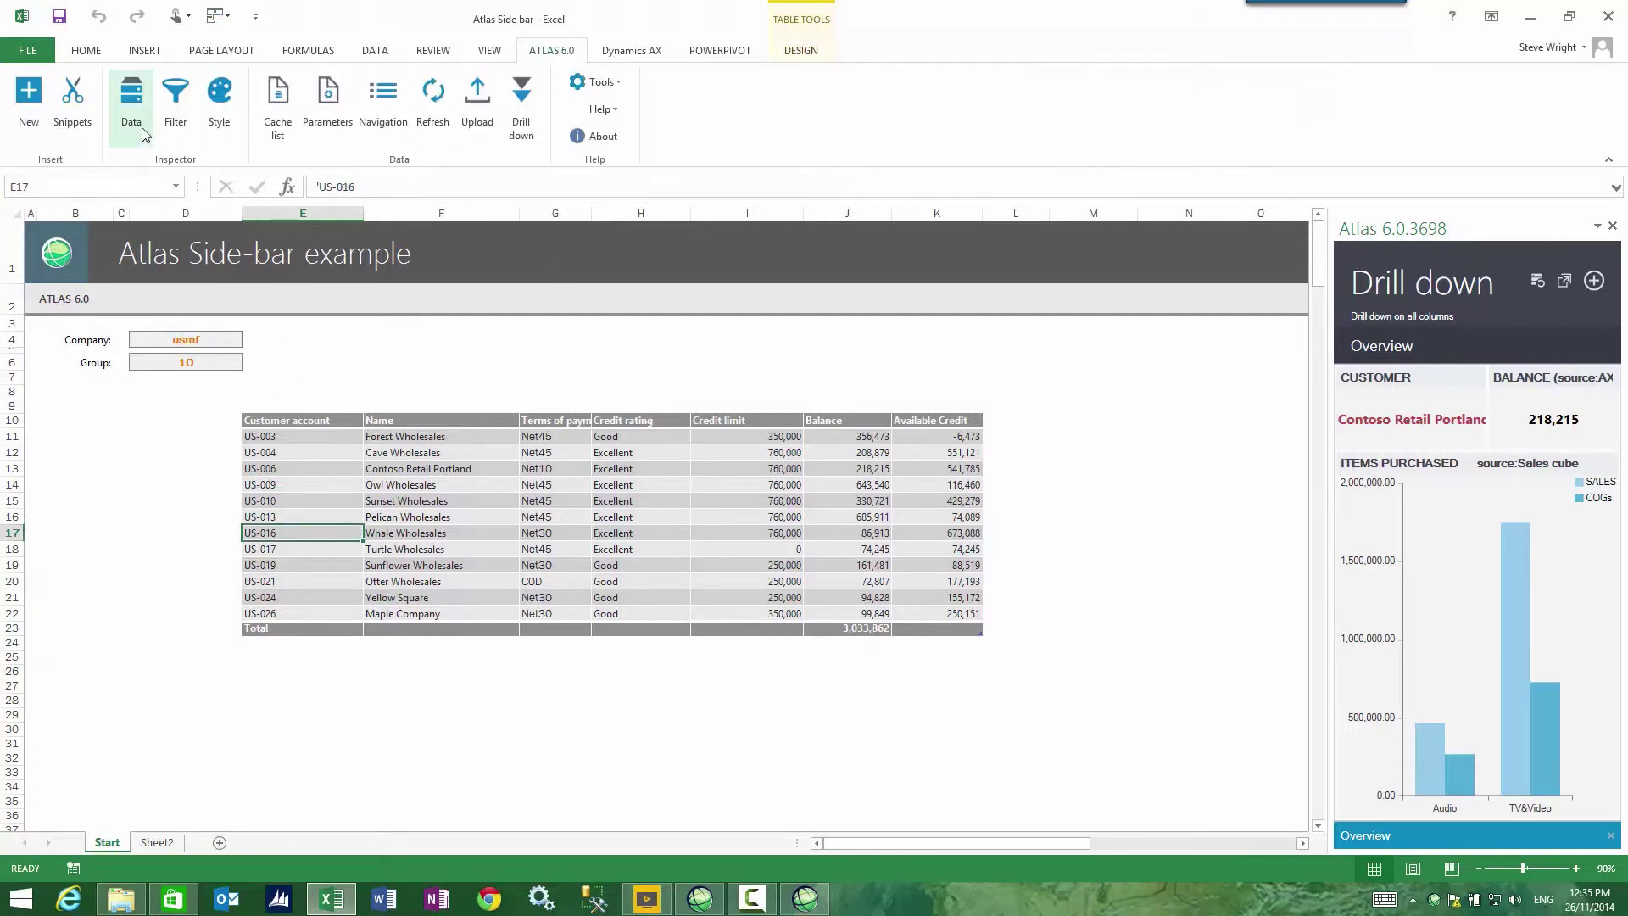
# Rename the Customer account field to Customer in the Data Inspector.
pyautogui.click(132, 100)
pyautogui.doubleClick(125, 467)
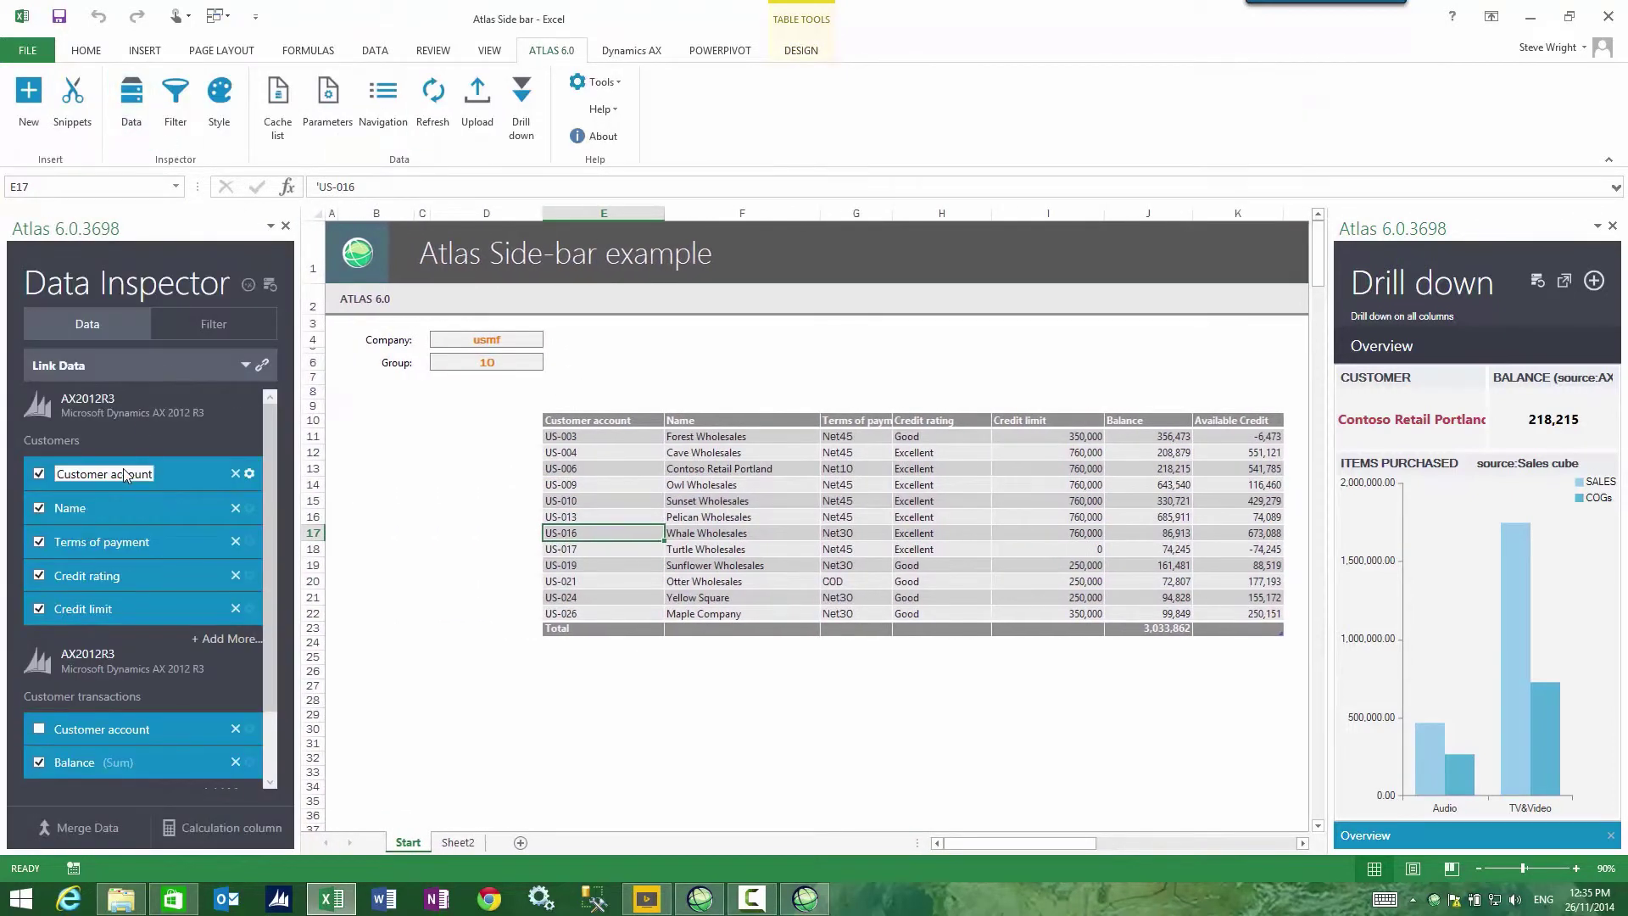
pyautogui.write('cUST')
pyautogui.press('BackSpace')
pyautogui.press('BackSpace')
pyautogui.press('BackSpace')
pyautogui.press('BackSpace')
pyautogui.write('Customer')
pyautogui.press('Return')
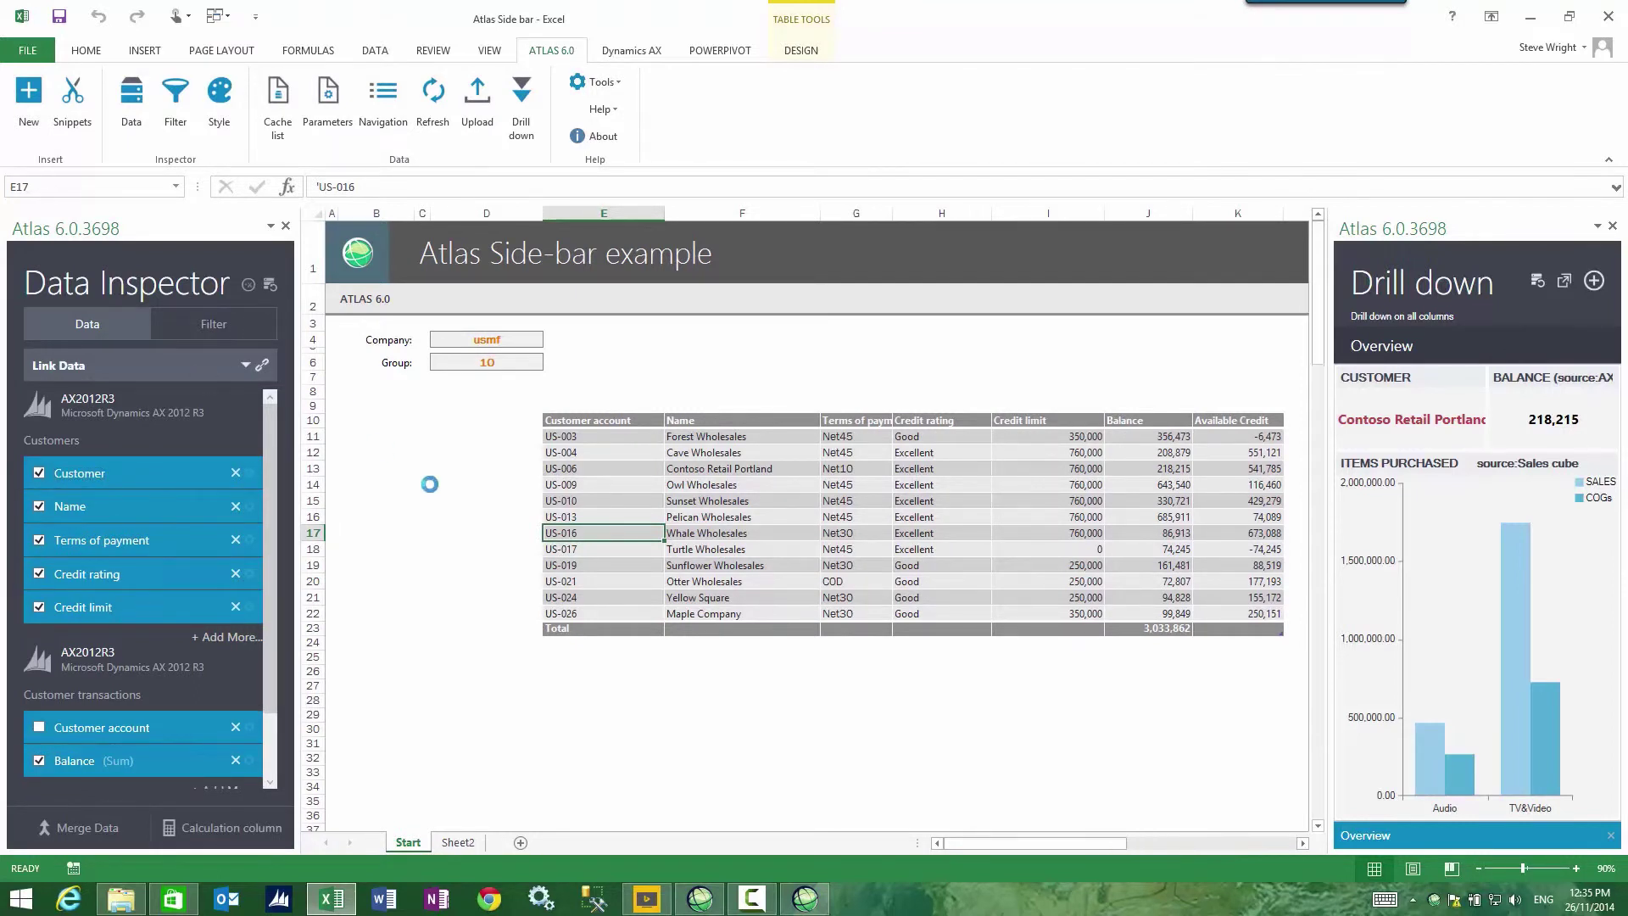
# Check the drill-down on successive customer rows, ending on Sunflower Wholesales at 161,481.
pyautogui.click(578, 468)
pyautogui.click(579, 484)
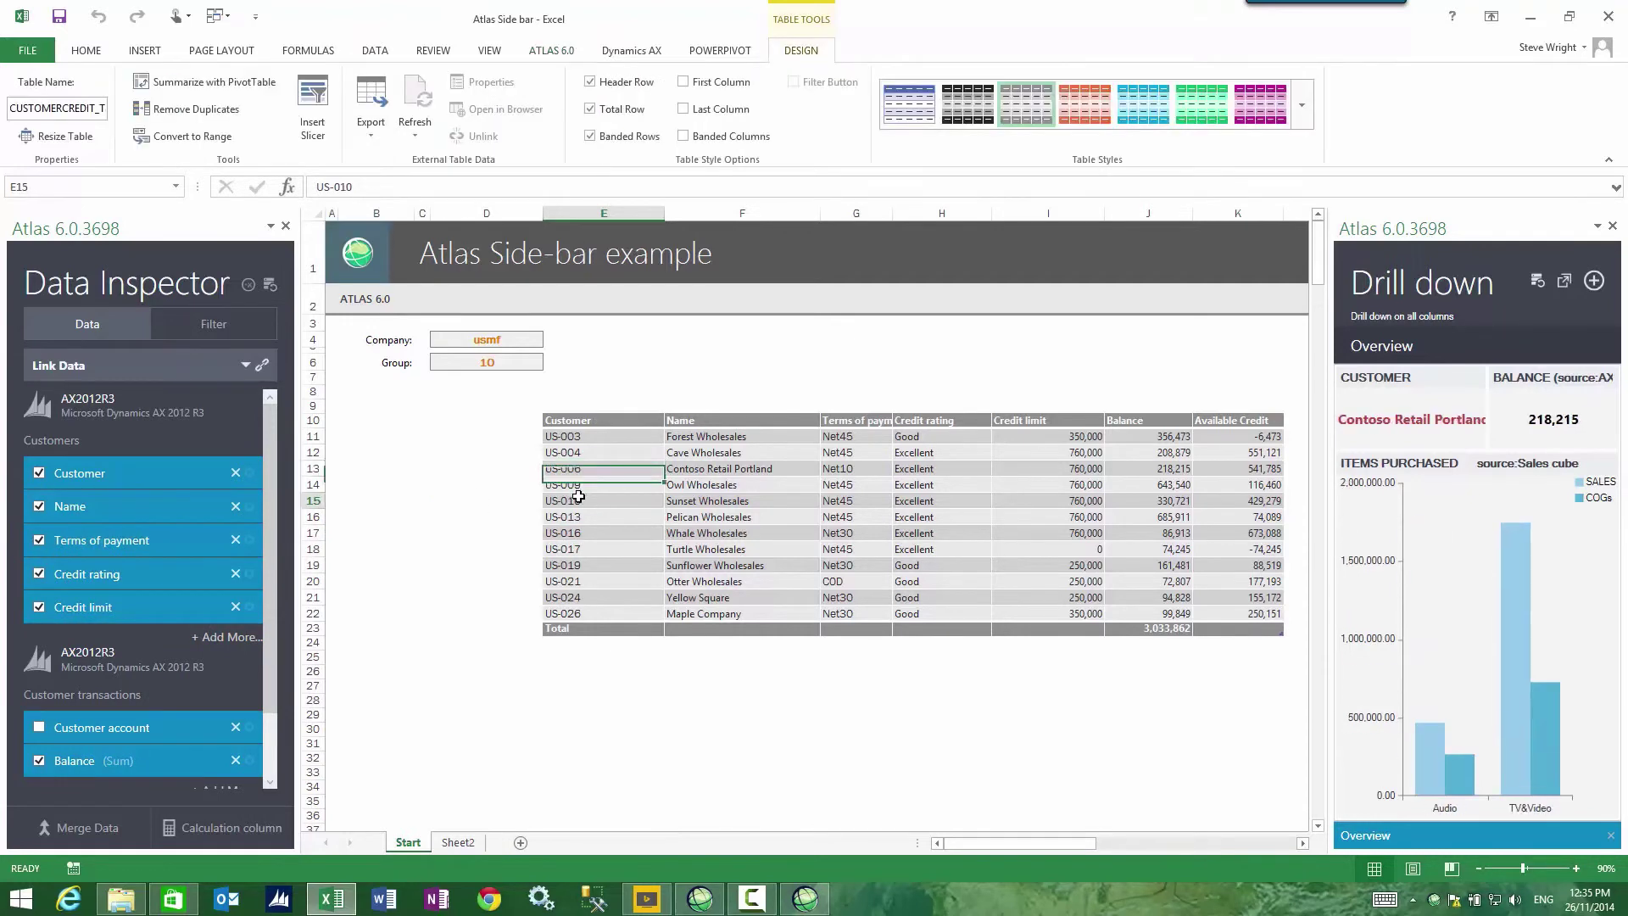
pyautogui.click(580, 500)
pyautogui.click(580, 517)
pyautogui.click(581, 532)
pyautogui.click(582, 549)
pyautogui.click(583, 566)
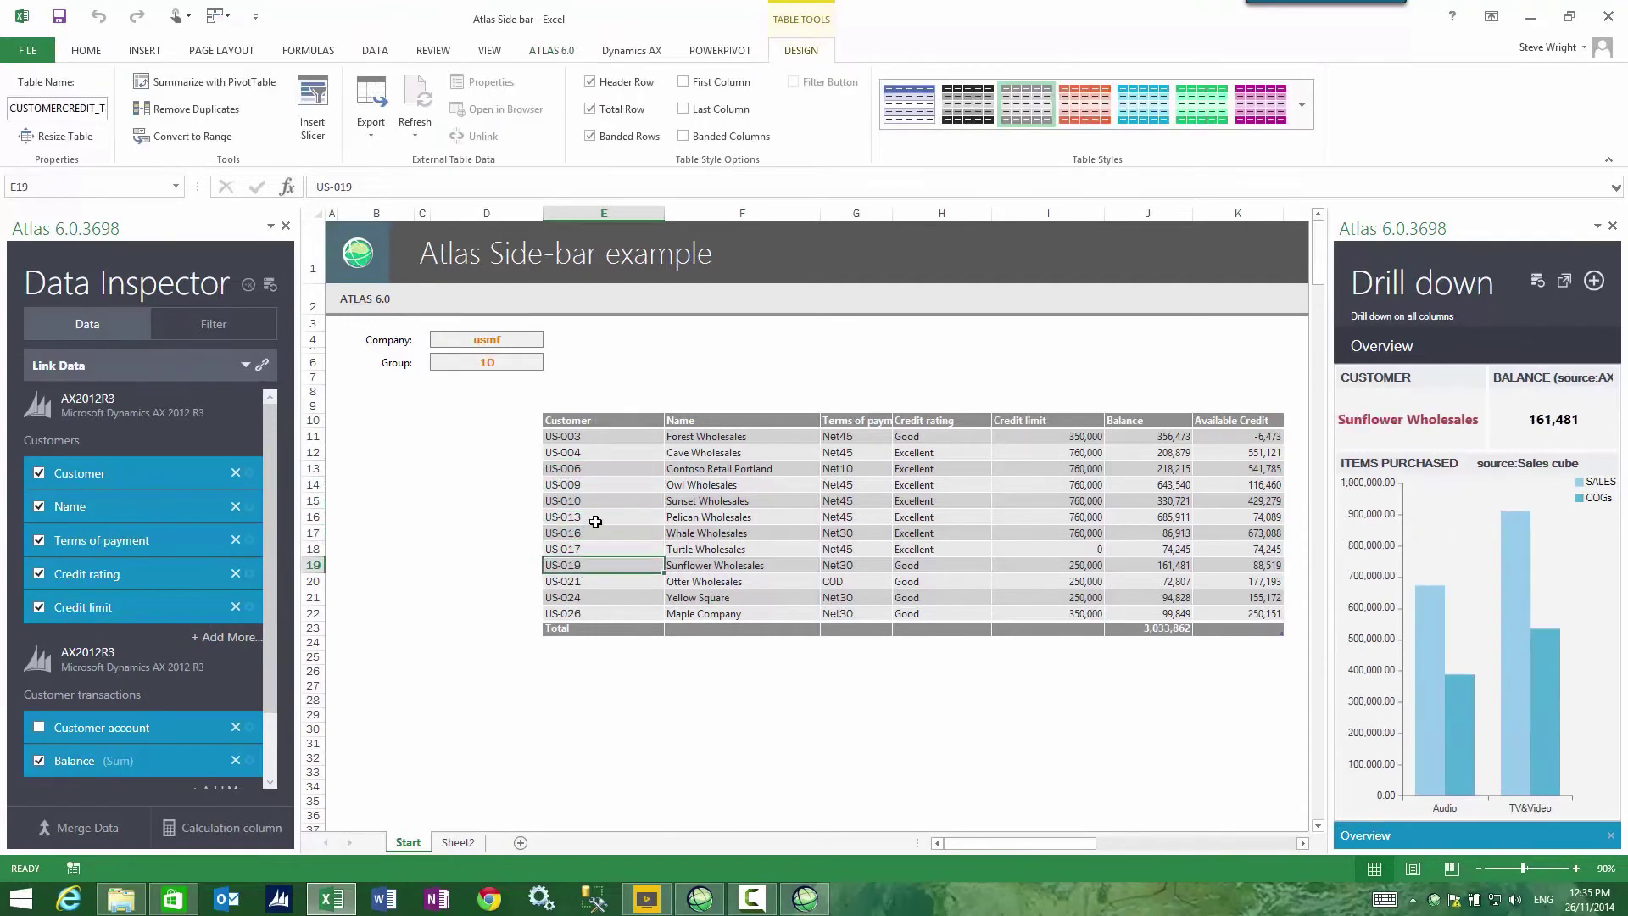